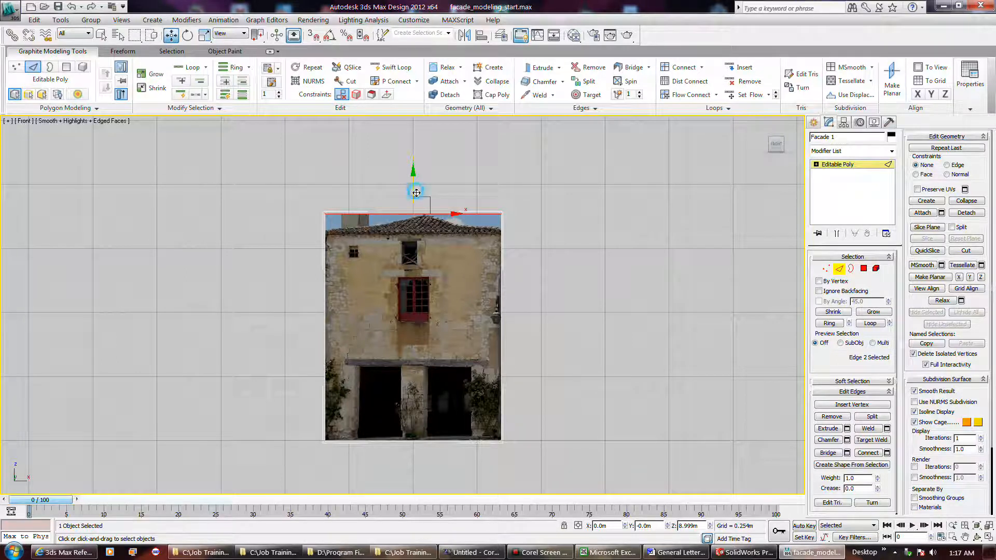
Clear the facade's top-edge selection and add a UVW Map modifier to the facade object
click(462, 213)
key(ctrl+z)
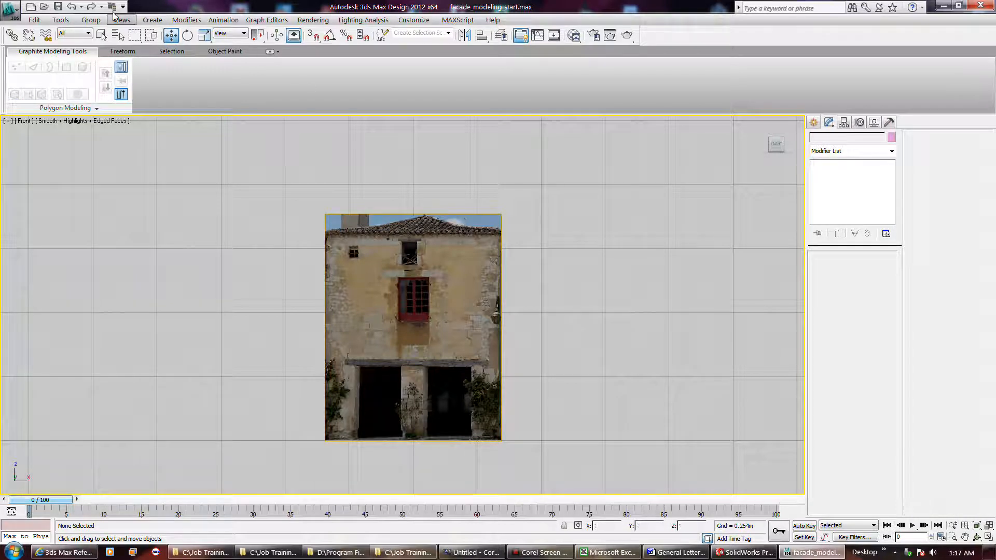
click(93, 8)
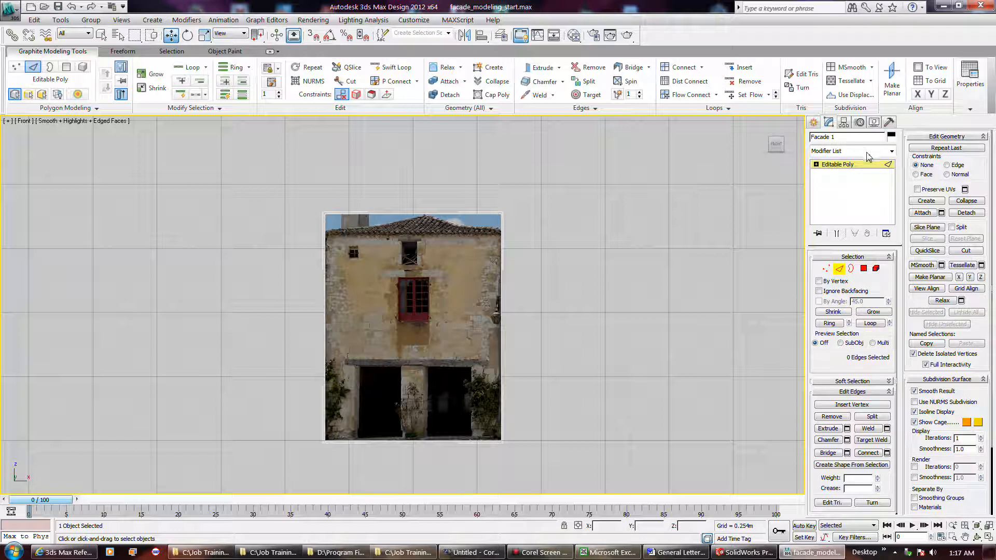
click(893, 153)
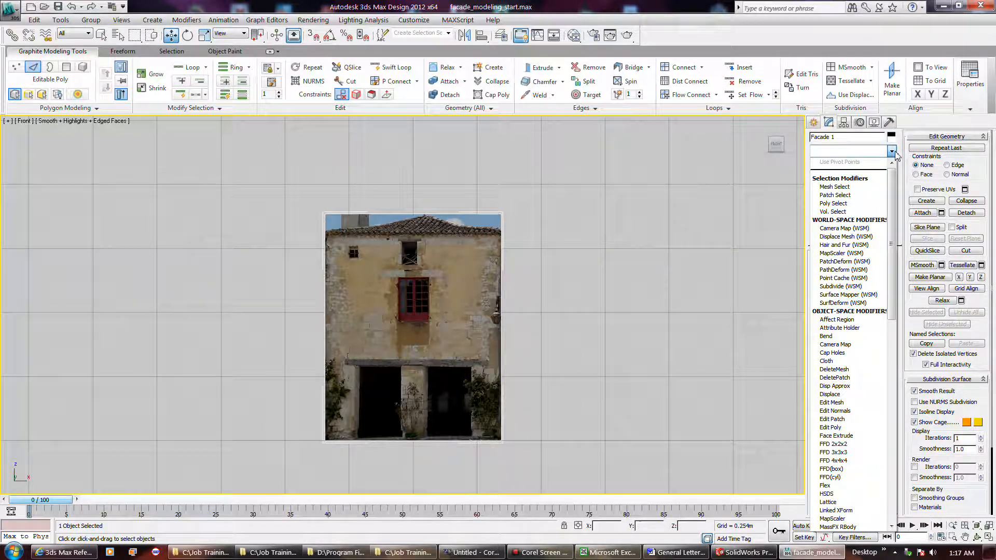
scroll(846, 363, down, 15)
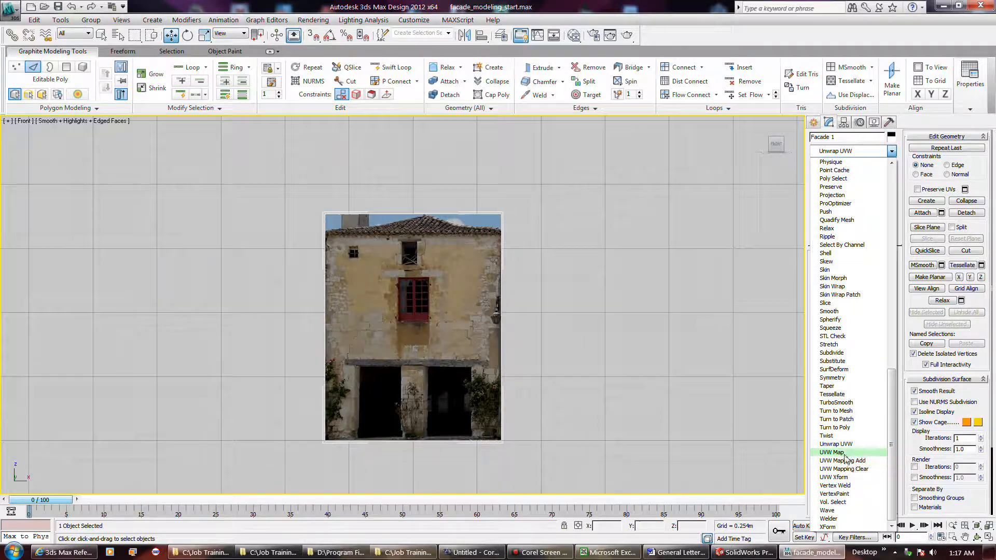
click(843, 452)
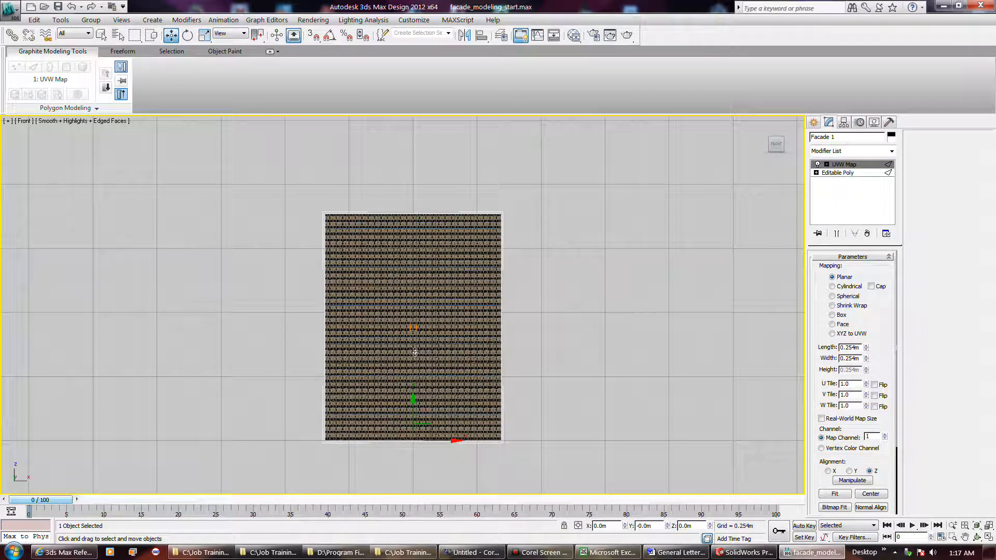
Examine the tiled texture on the facade up close and across the whole plane
click(558, 337)
scroll(462, 345, up, 8)
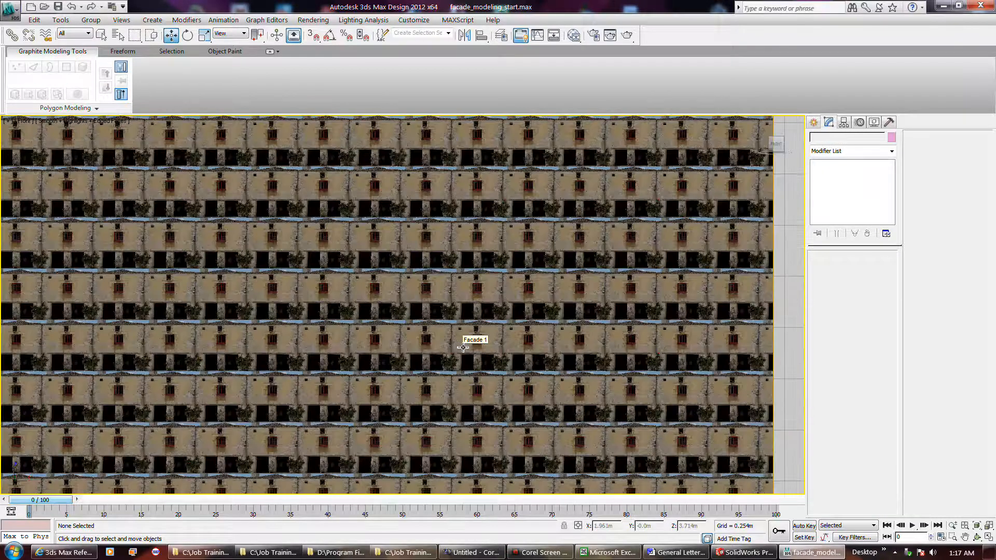
scroll(463, 344, up, 5)
scroll(460, 338, down, 8)
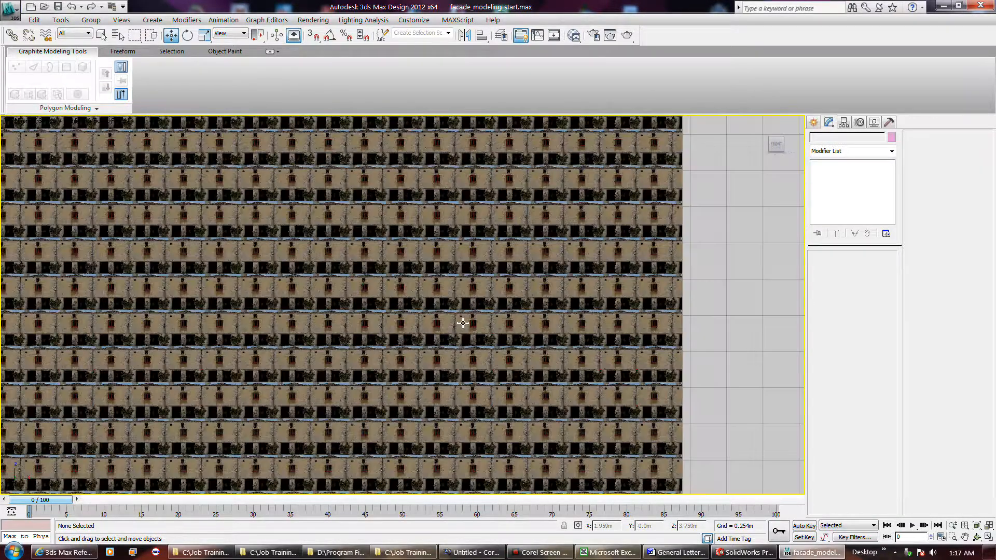
scroll(458, 310, down, 5)
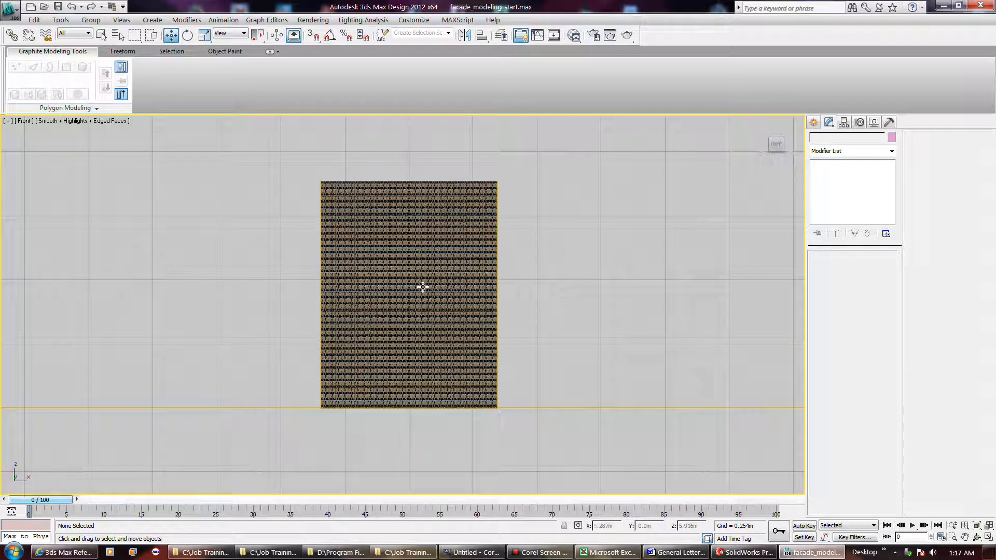
scroll(438, 402, down, 2)
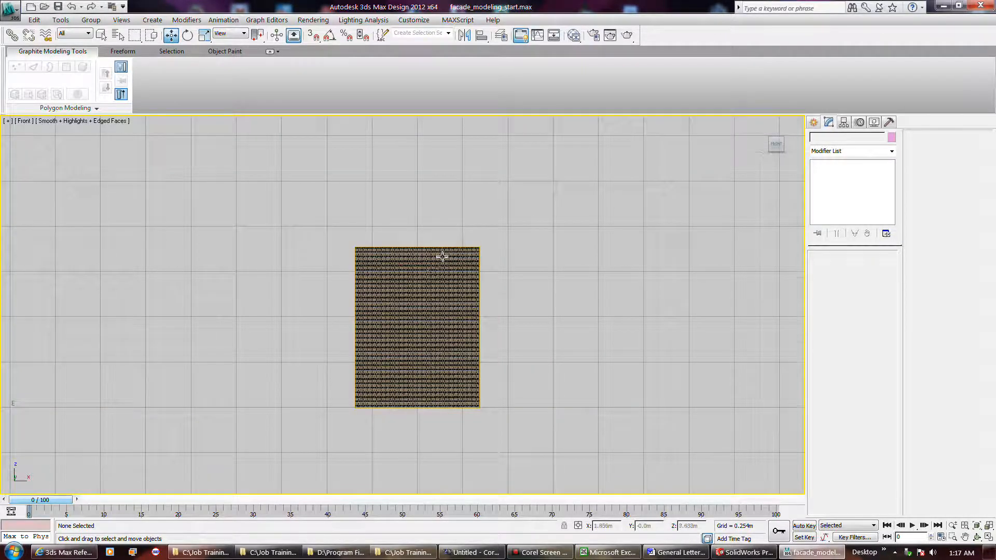
scroll(441, 259, up, 2)
scroll(495, 282, down, 2)
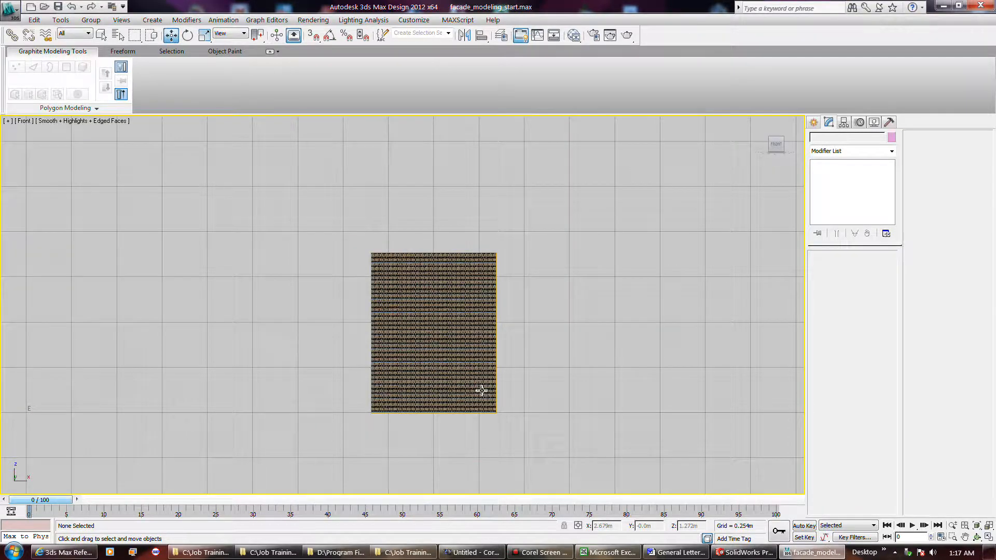
scroll(481, 390, up, 2)
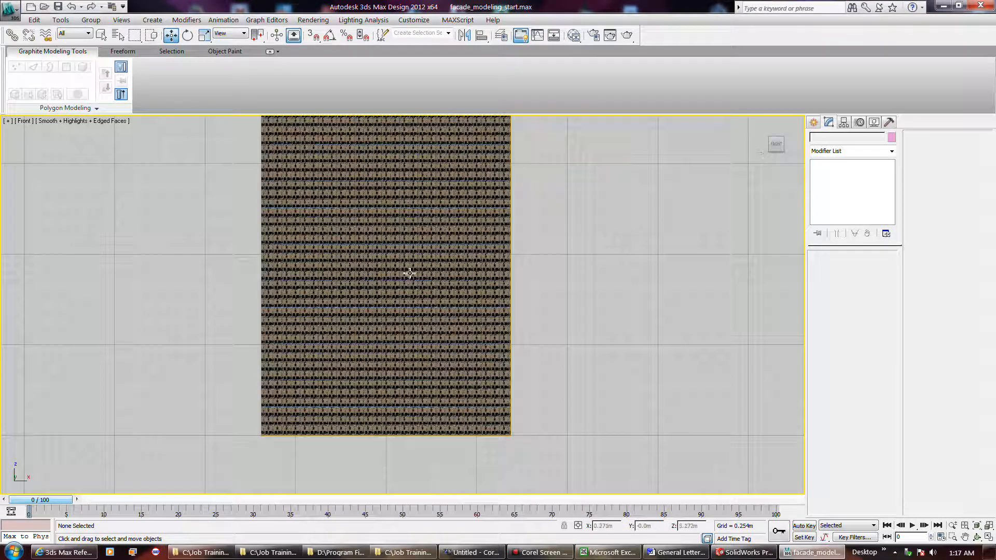
Set the facade's UVW Map to planar mapping with a length of 9.009 m and a width of 7.007 m
click(506, 177)
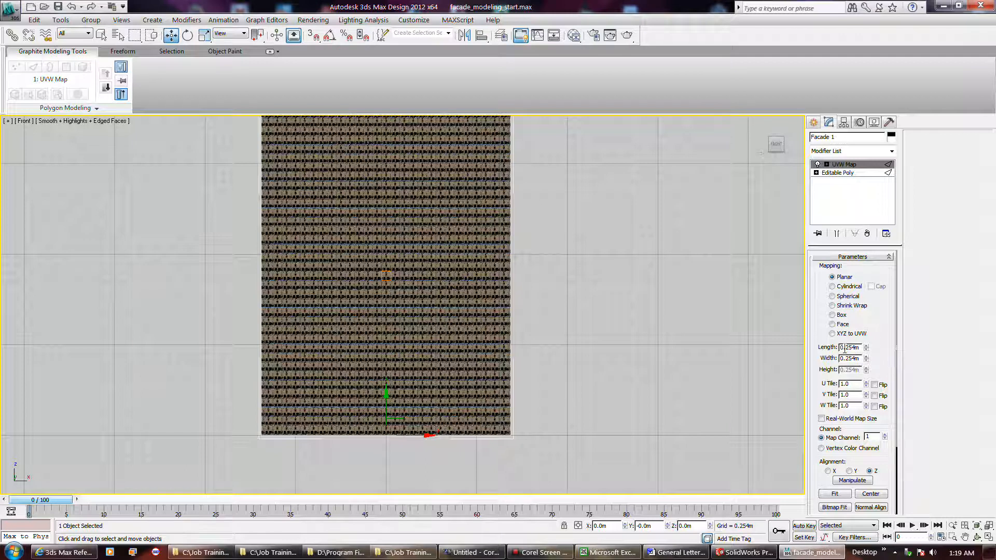
click(834, 315)
click(832, 278)
double_click(861, 349)
text(9.009)
key(Tab)
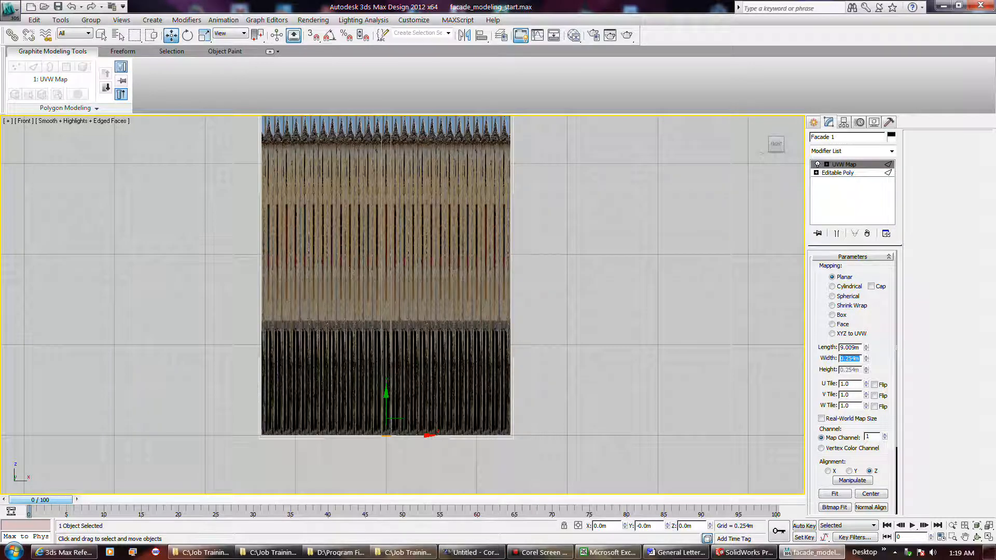
text(7.007)
key(Tab)
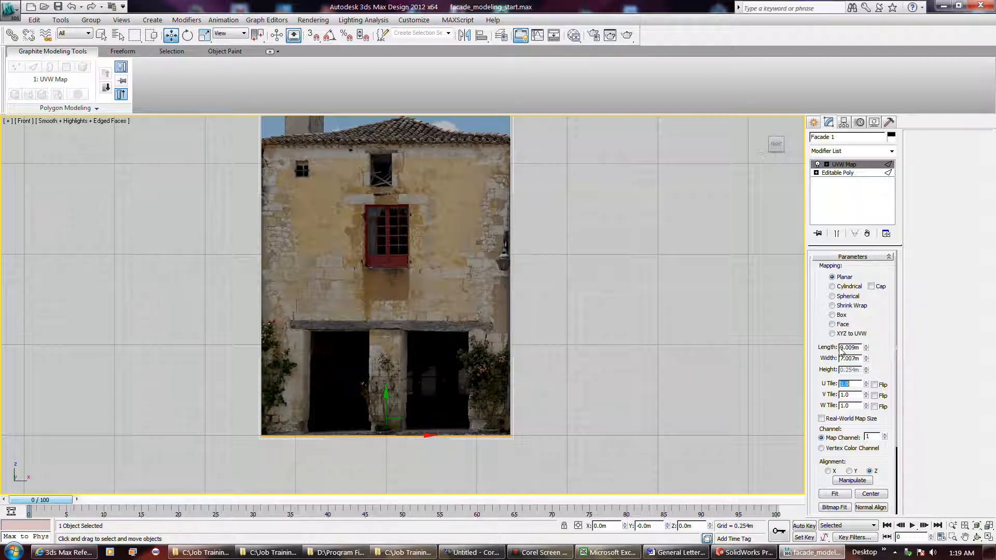
Review the UVW Map parameters and examine how the photo texture fits the facade plane
drag(821, 339, 831, 249)
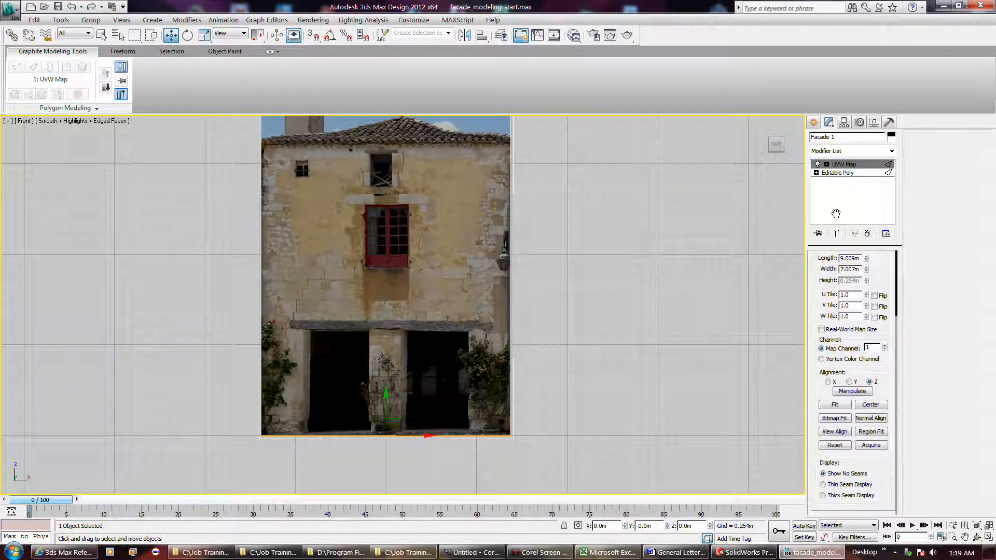
drag(836, 214, 834, 230)
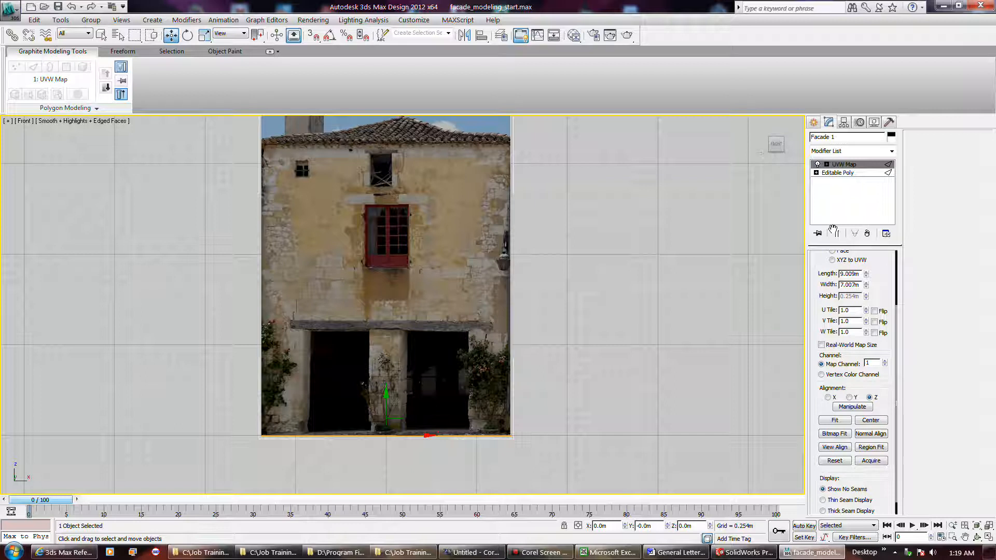
drag(834, 230, 834, 303)
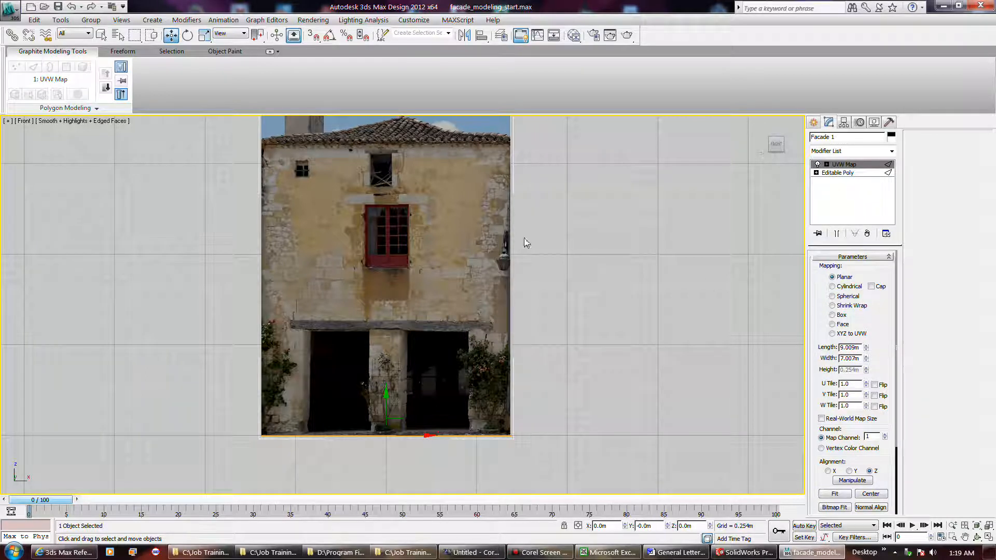
scroll(514, 455, down, 2)
click(513, 456)
scroll(512, 460, down, 3)
scroll(512, 460, up, 2)
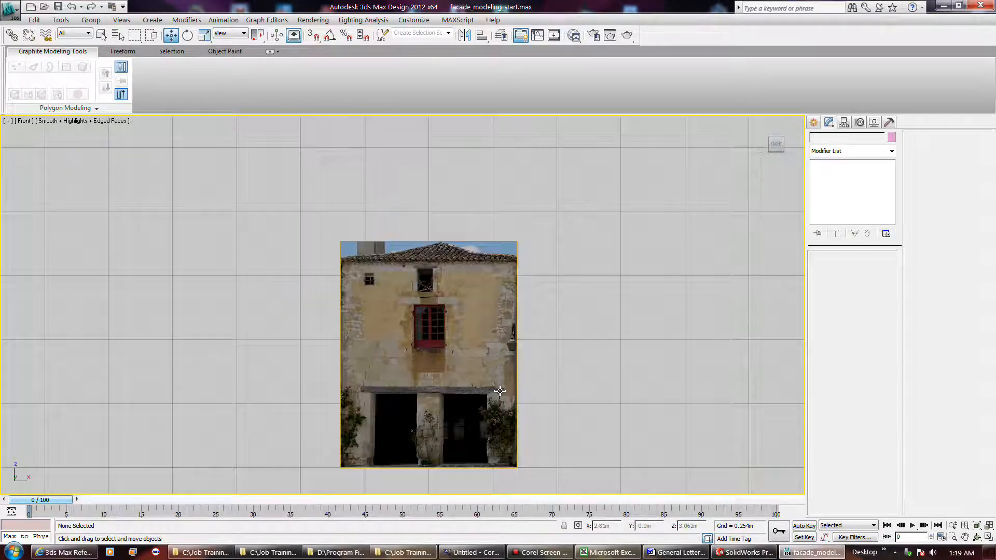
scroll(499, 391, up, 2)
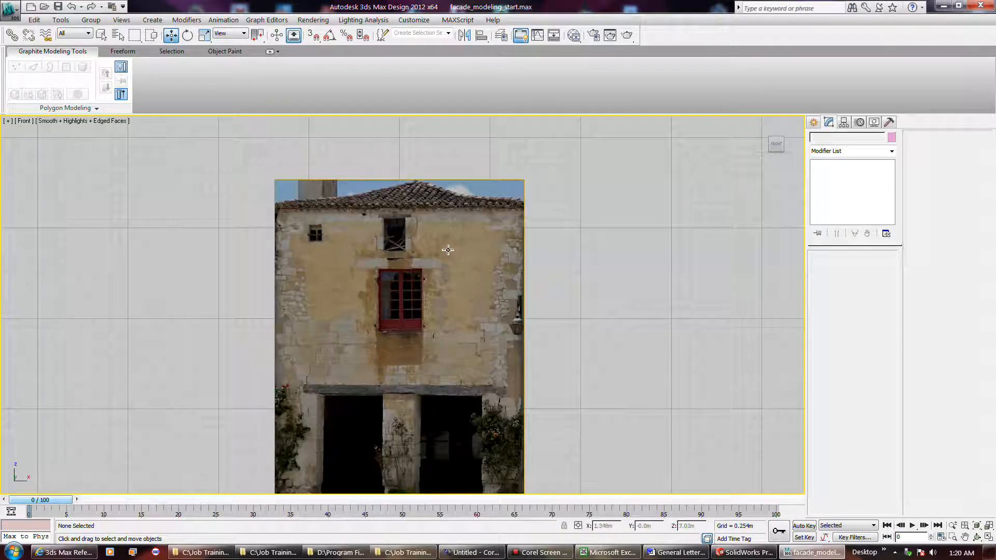
scroll(444, 249, down, 2)
scroll(435, 281, up, 2)
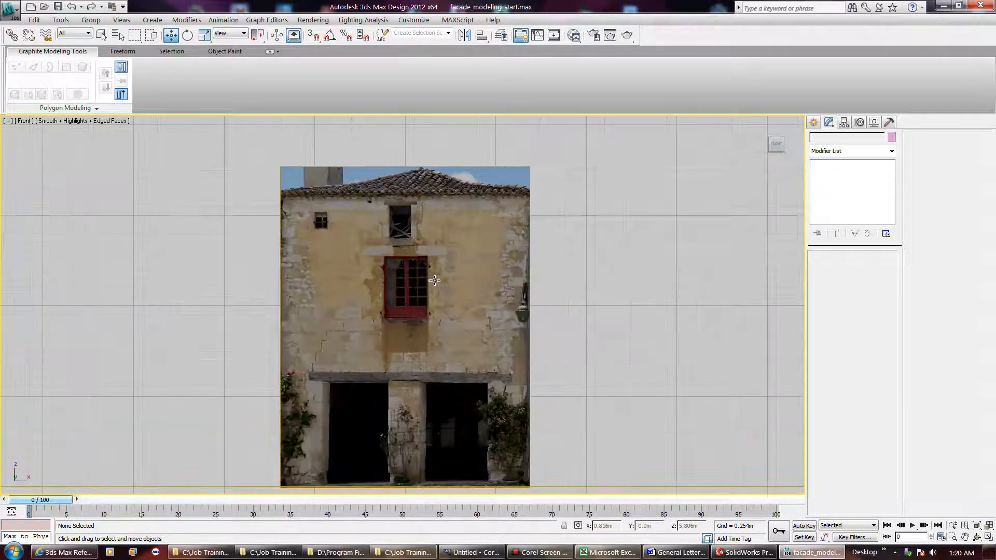
Lower the facade's top edge to a height of about 8.788 m at the Editable Poly level
click(423, 253)
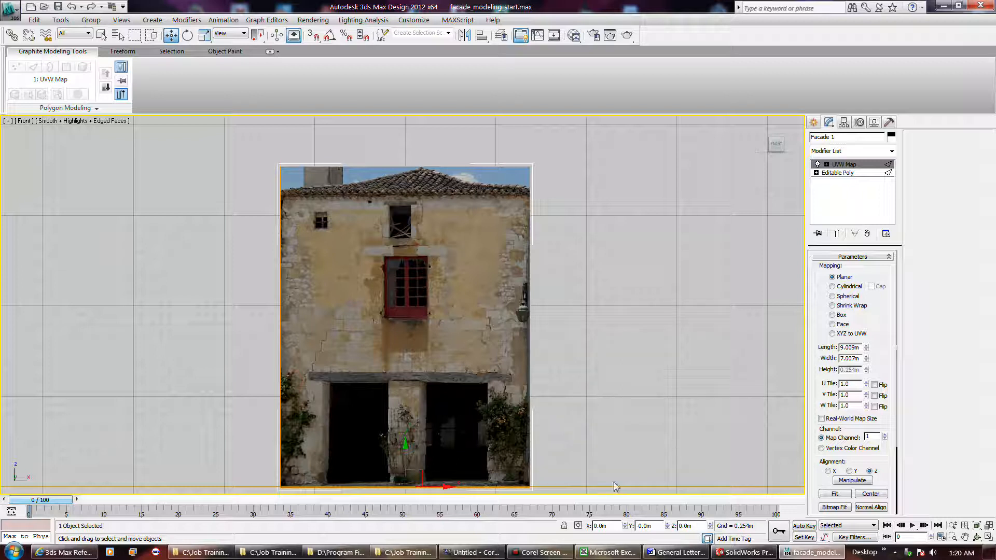
click(524, 552)
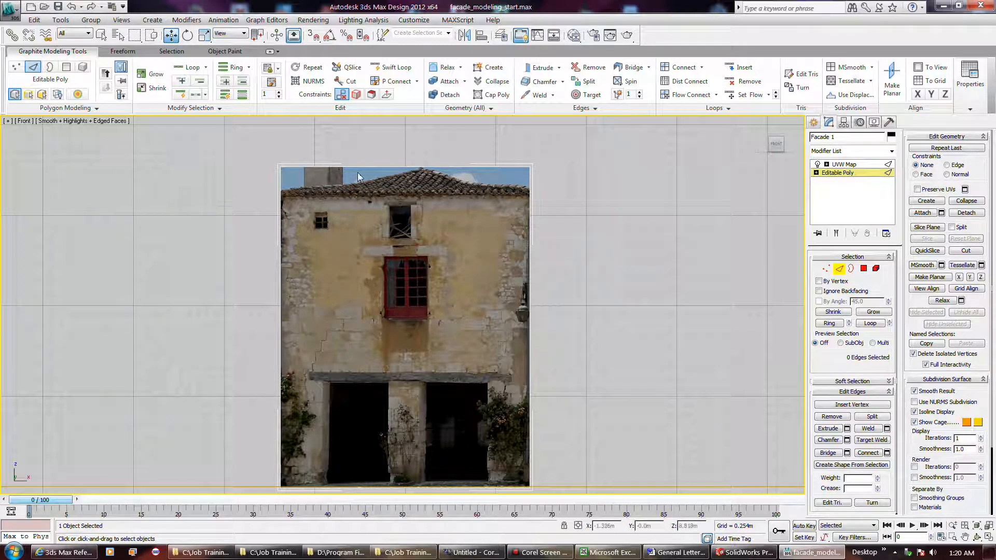
click(396, 168)
mouse_move(406, 142)
mouse_down()
mouse_move(414, 200)
mouse_move(414, 143)
mouse_move(402, 239)
mouse_move(413, 149)
mouse_up()
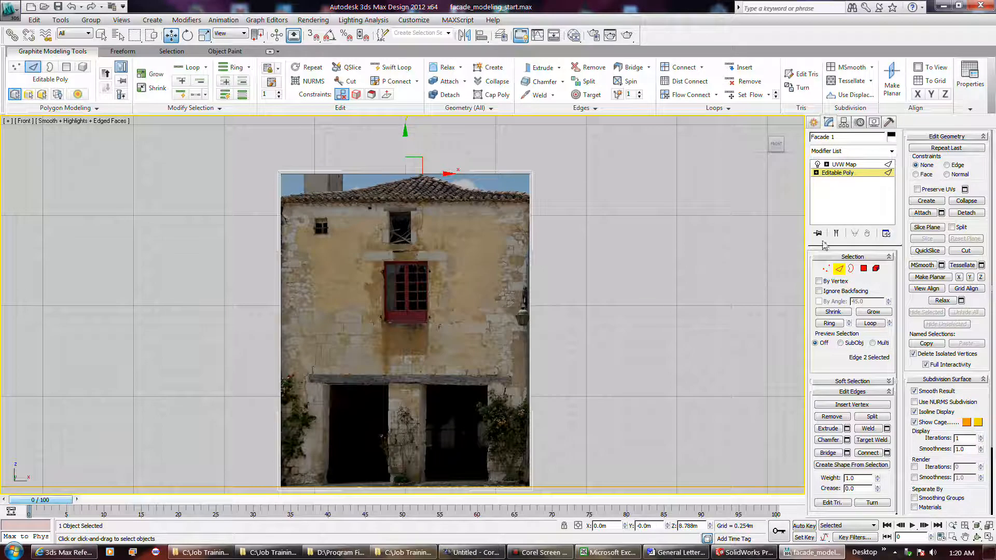
Show the end result of the modifier stack and raise the facade's top edge to about 9.002 m
click(836, 233)
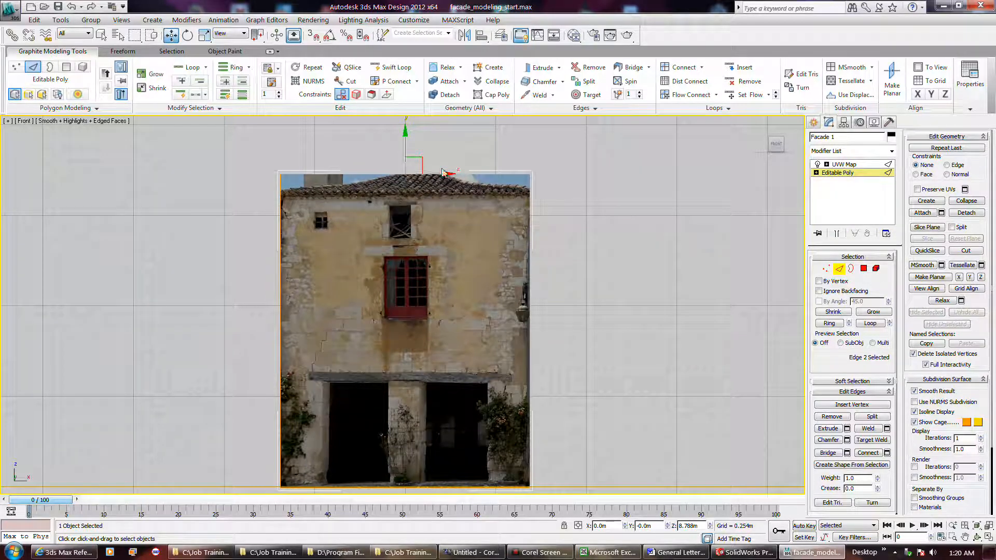
drag(407, 142, 432, 136)
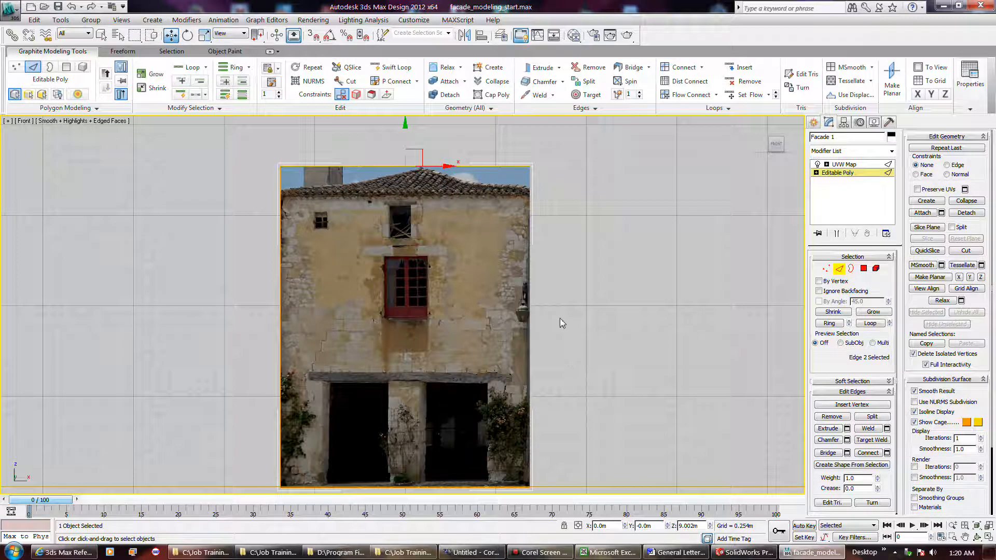
click(547, 554)
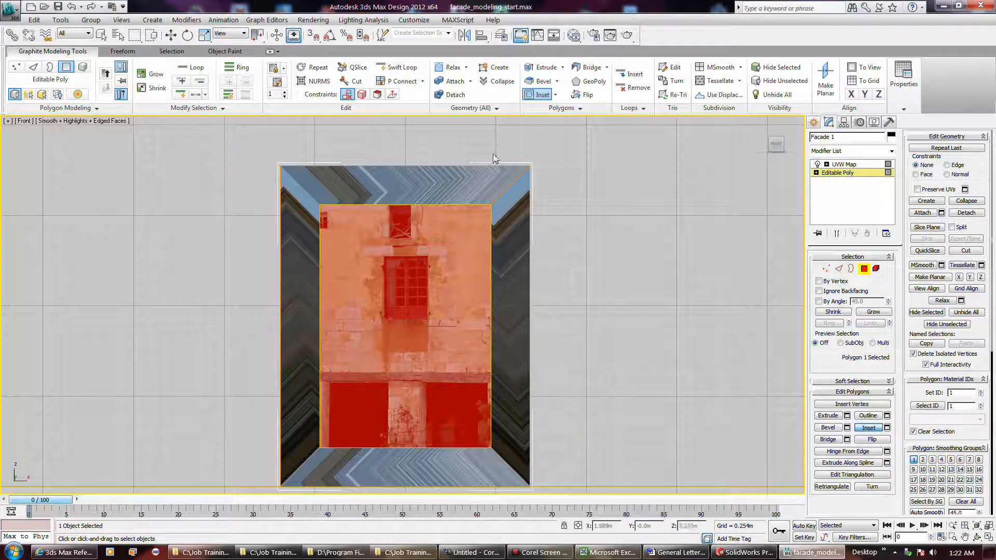
Try insetting the facade polygon beneath the UVW Map modifier, and undo the insets
click(536, 96)
mouse_move(443, 230)
mouse_down()
mouse_move(450, 253)
mouse_move(445, 223)
mouse_move(450, 240)
mouse_up()
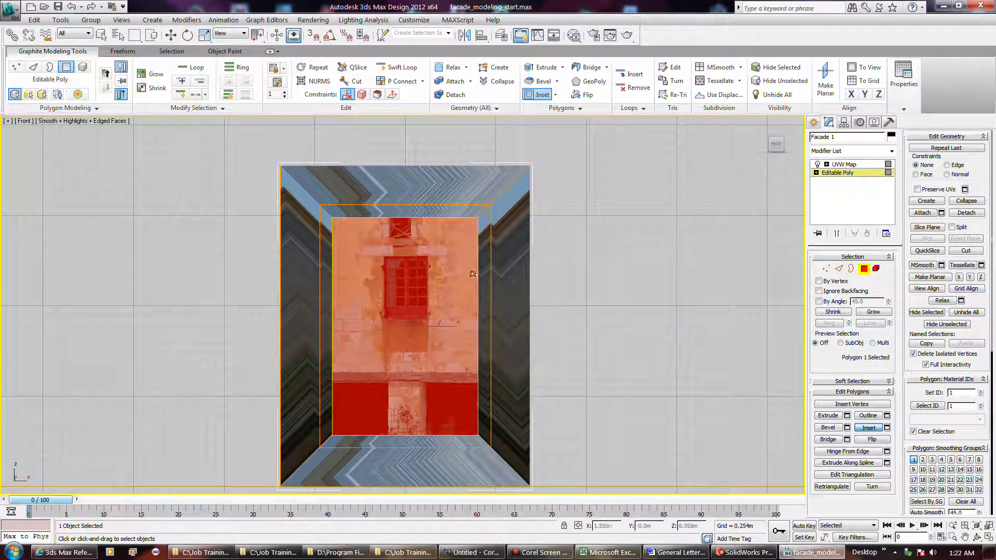
key(ctrl+z)
key(ctrl+z)
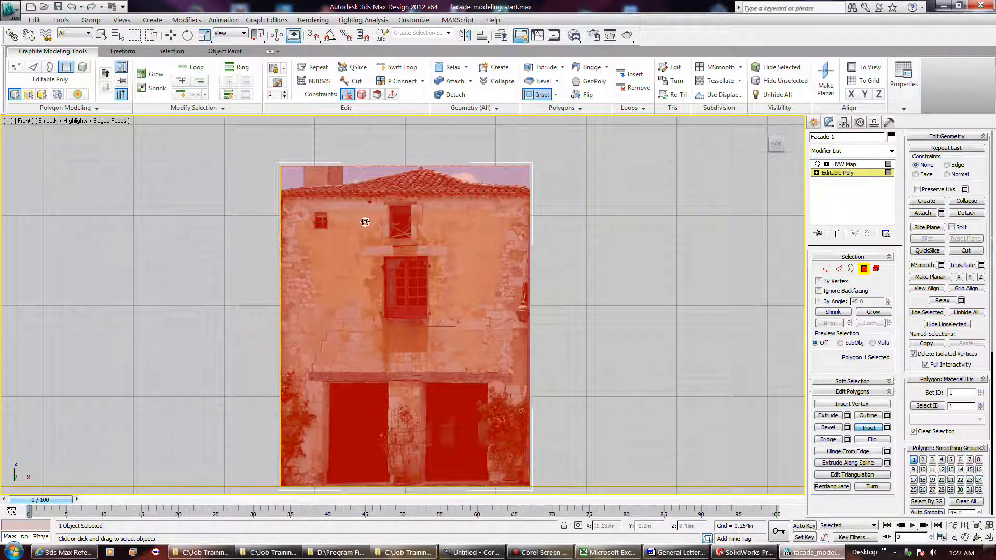
drag(348, 220, 376, 256)
key(ctrl+z)
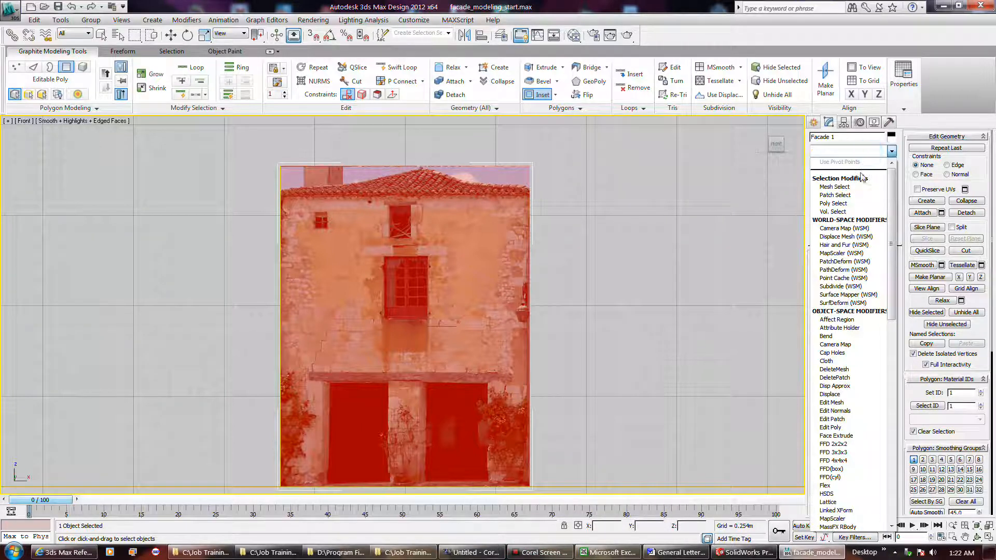
Add a Poly Select modifier between Editable Poly and UVW Map, and return to the Editable Poly level despite the topology dependency
click(851, 207)
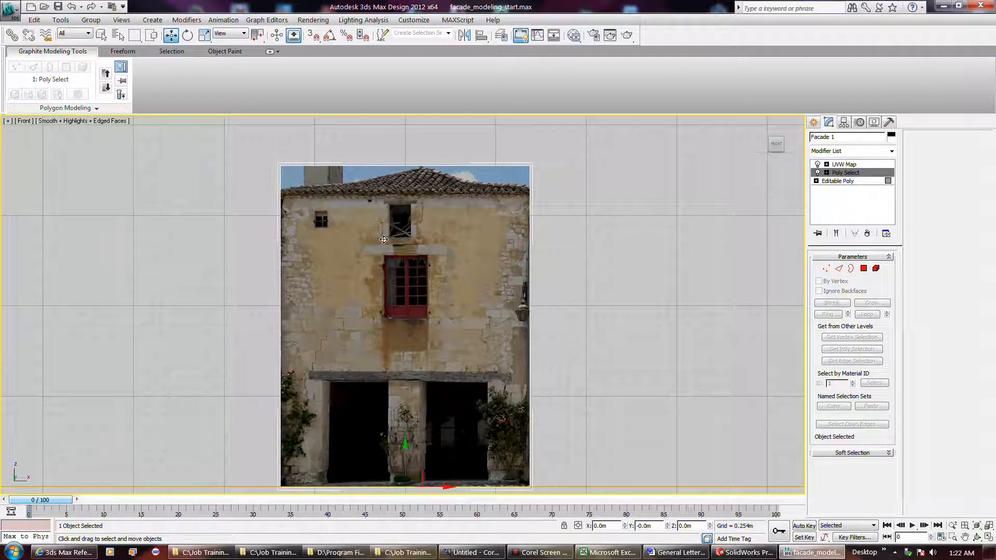
click(839, 181)
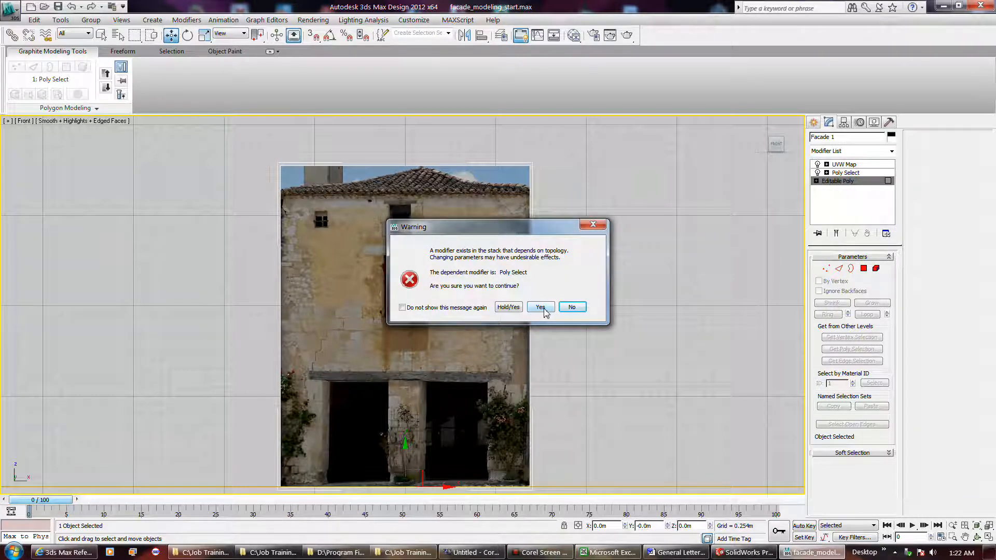
click(541, 307)
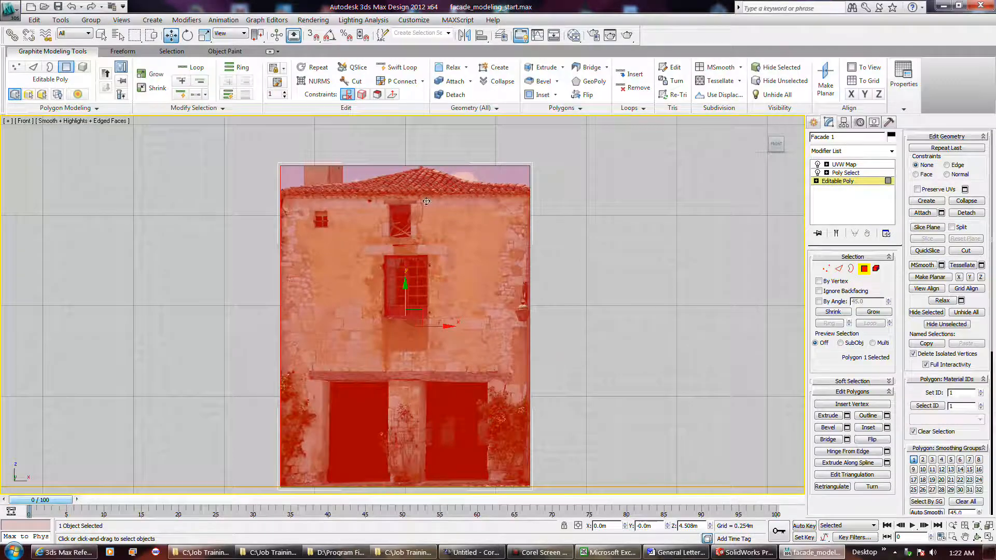
Try insetting the facade polygon with Poly Select in the stack, and show the stack's end result
click(543, 95)
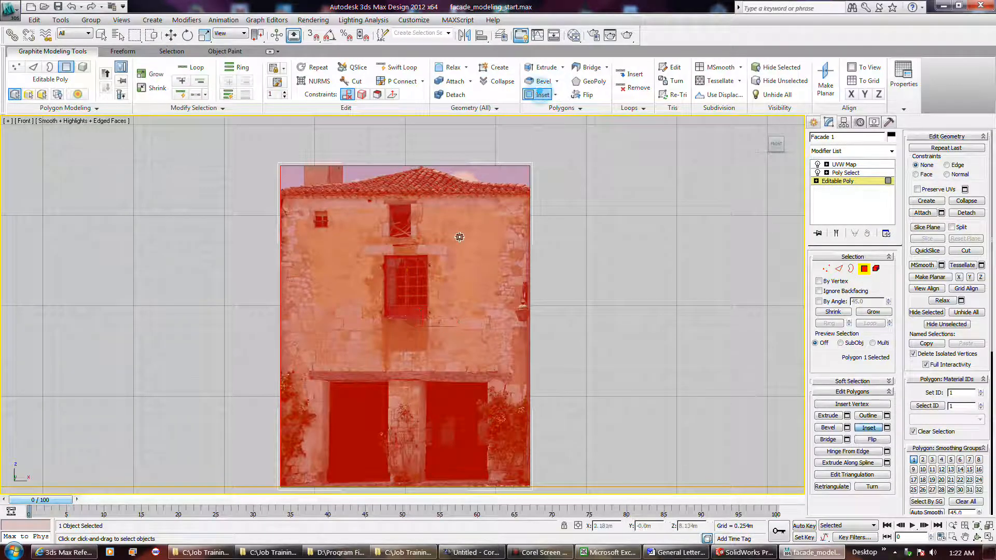
drag(367, 271, 446, 290)
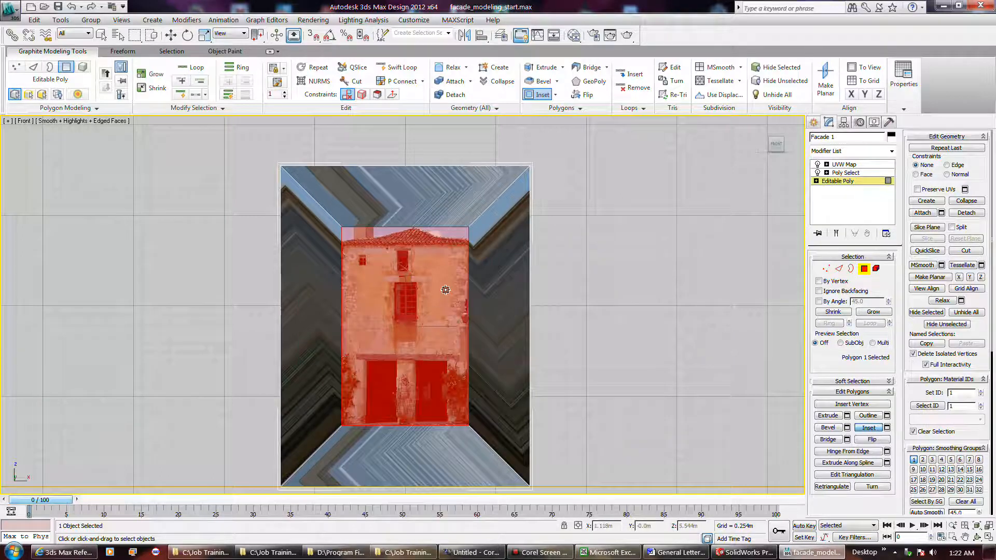
click(837, 234)
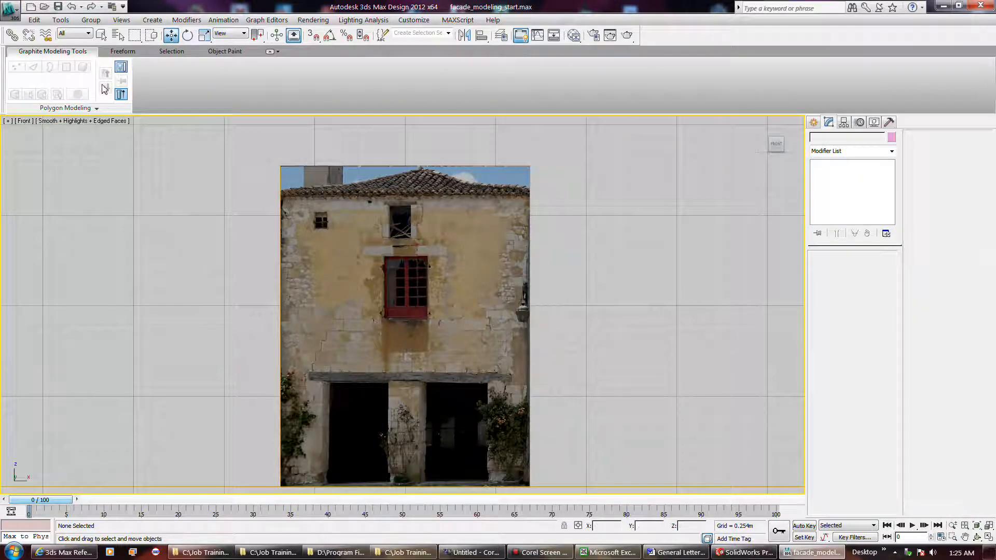
Return the facade to its Editable Poly level despite the topology dependency and enter polygon sub-object mode
click(281, 174)
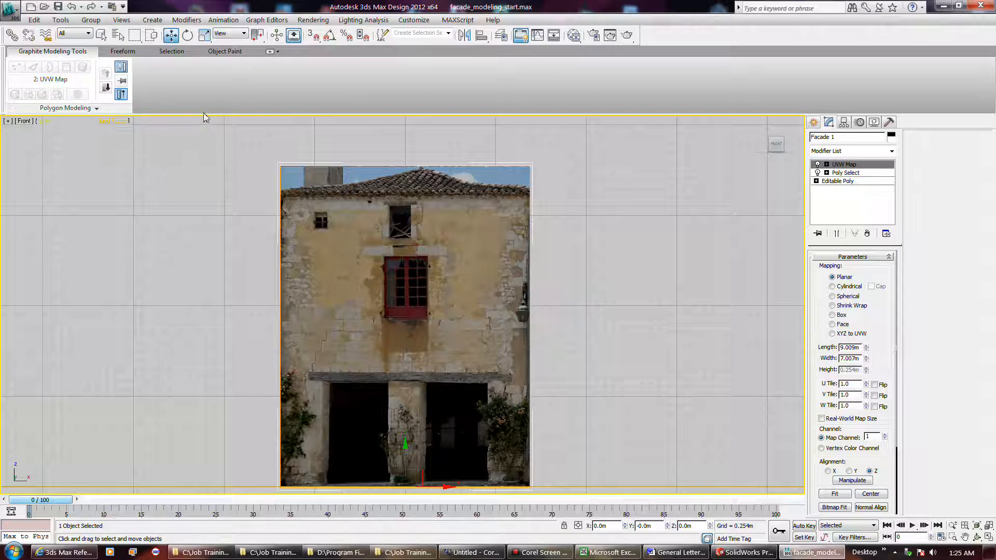
click(105, 88)
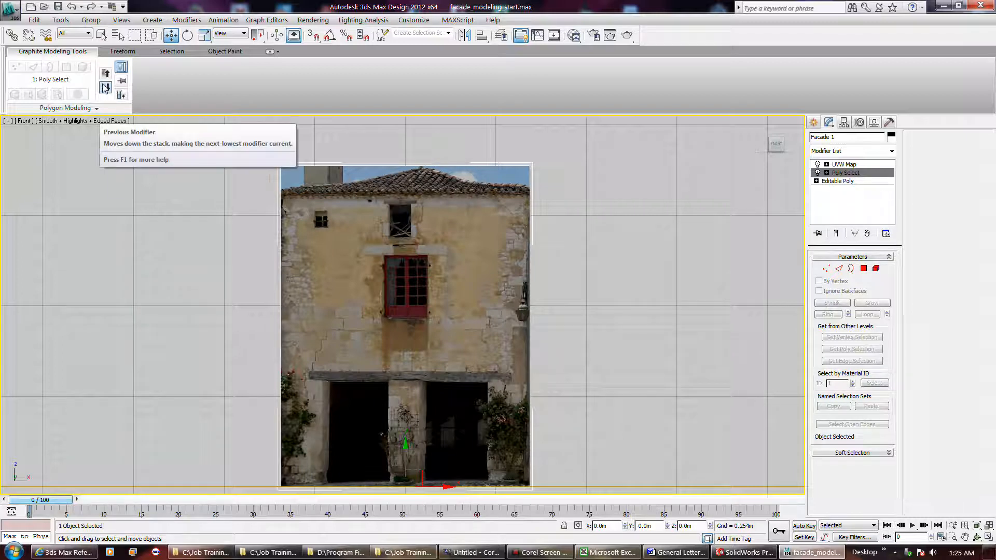
click(106, 88)
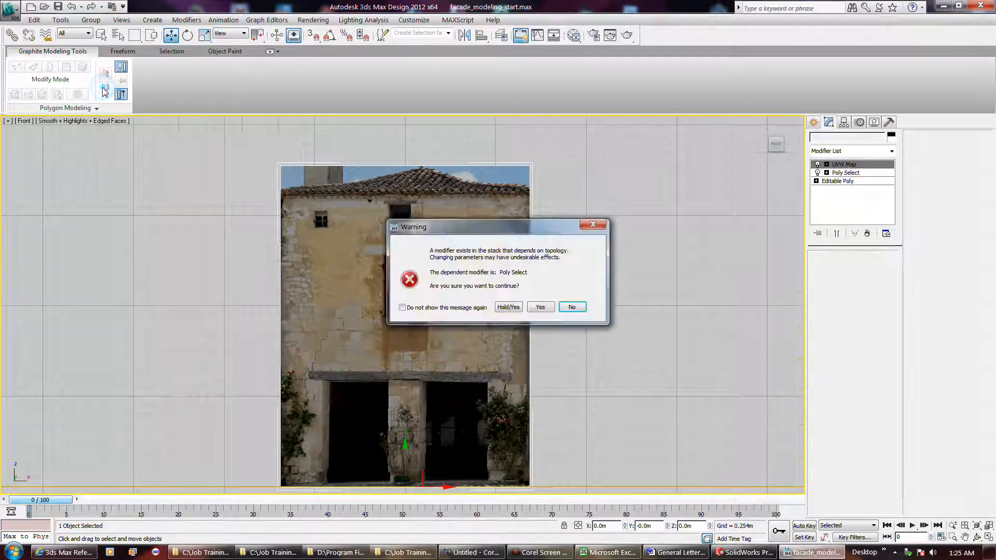
click(539, 307)
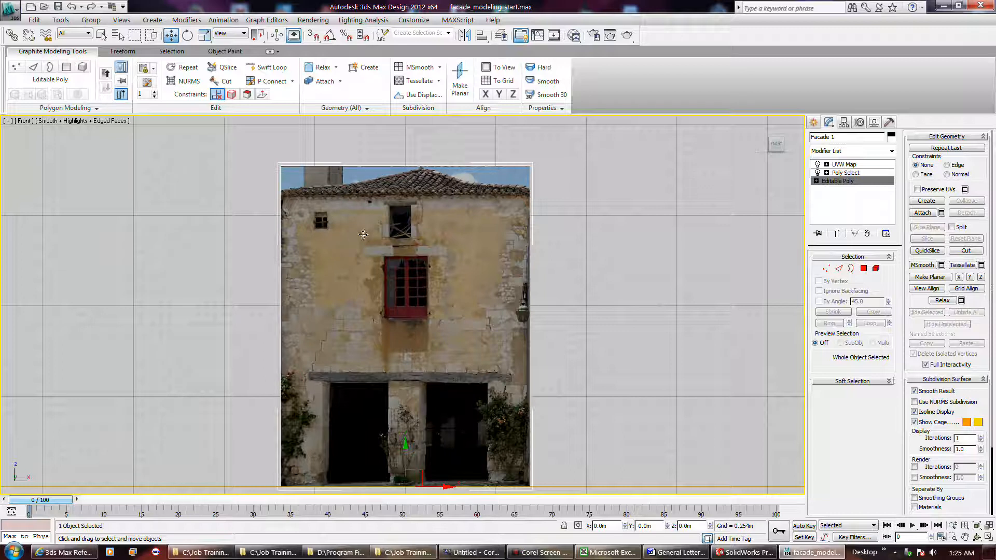
click(51, 72)
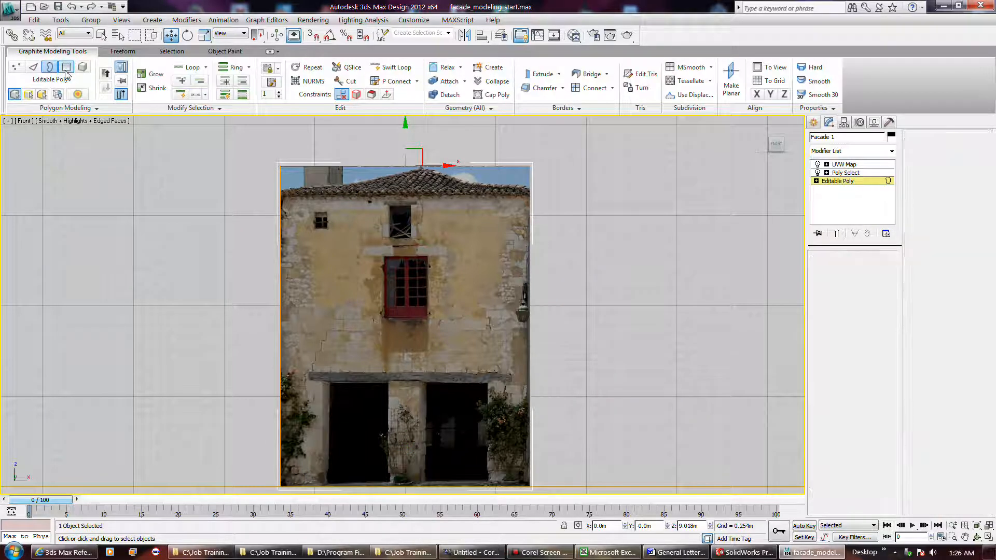
click(66, 68)
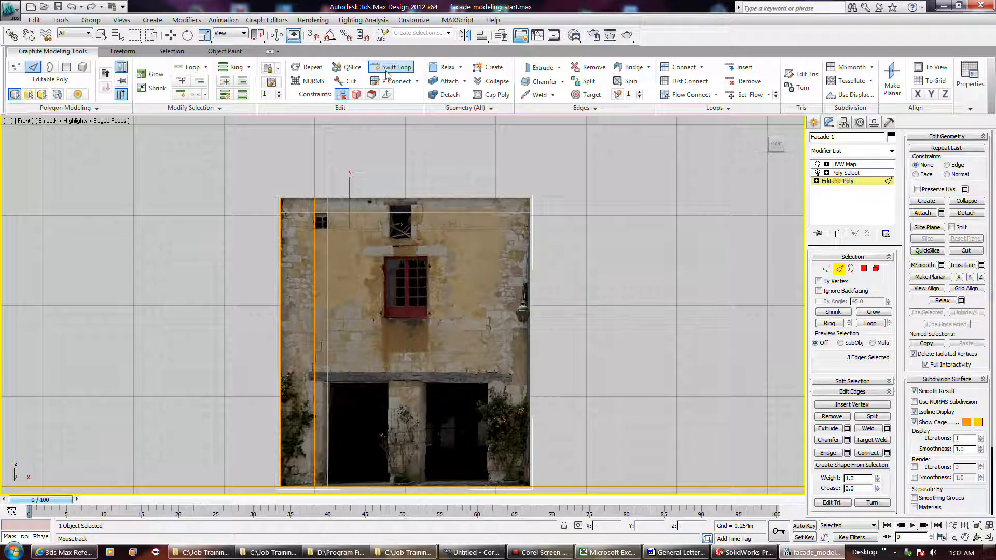
Add Swift Loop edge loops along both sides and the bottom of the upper central window
click(392, 213)
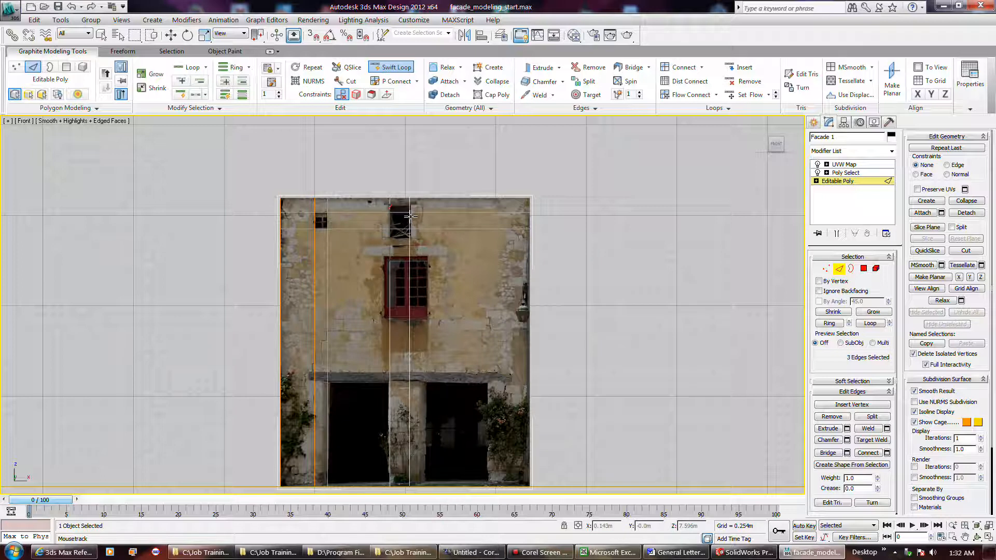
click(407, 207)
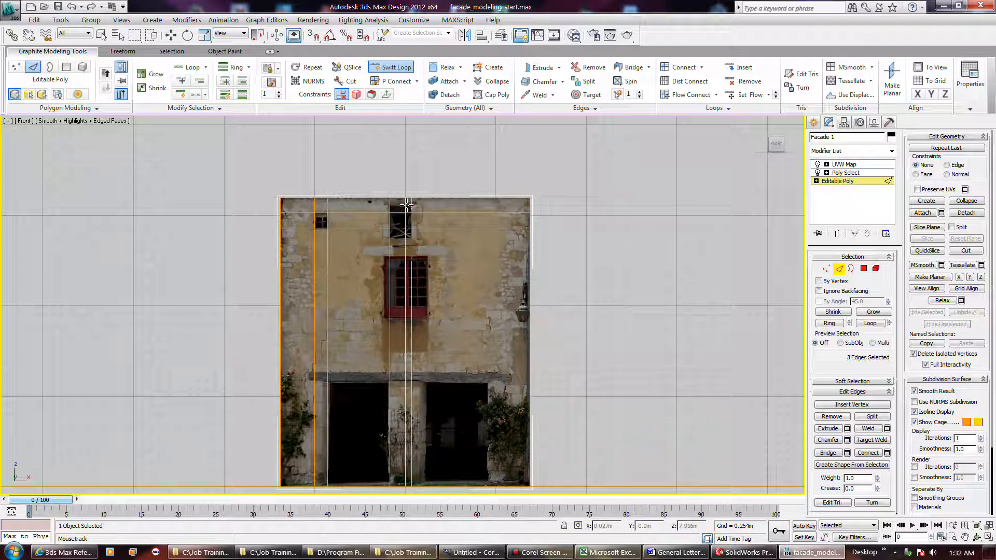
click(410, 239)
Outline the red window with Swift Loop edge loops at its top, bottom, left and right edges
click(414, 253)
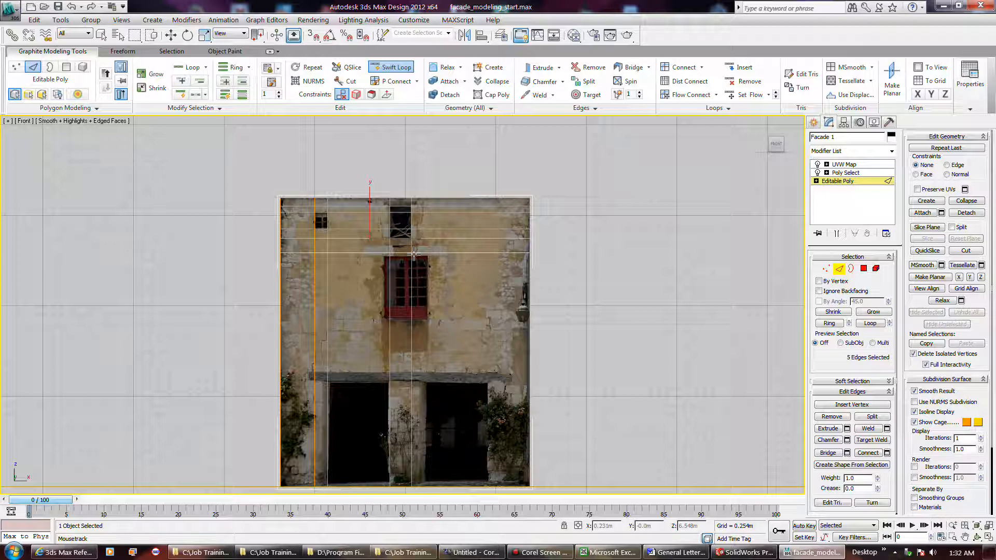
drag(413, 253, 415, 256)
click(415, 257)
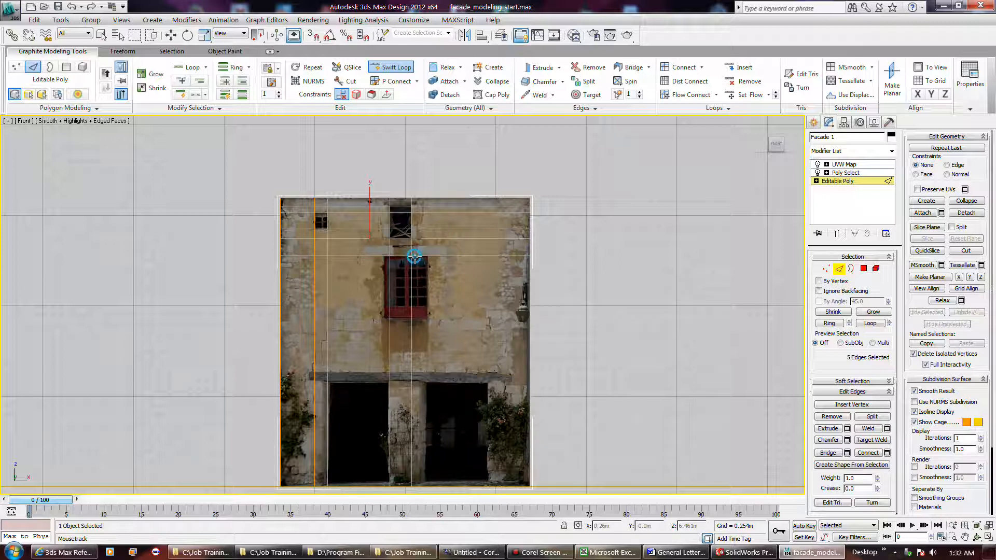
click(402, 319)
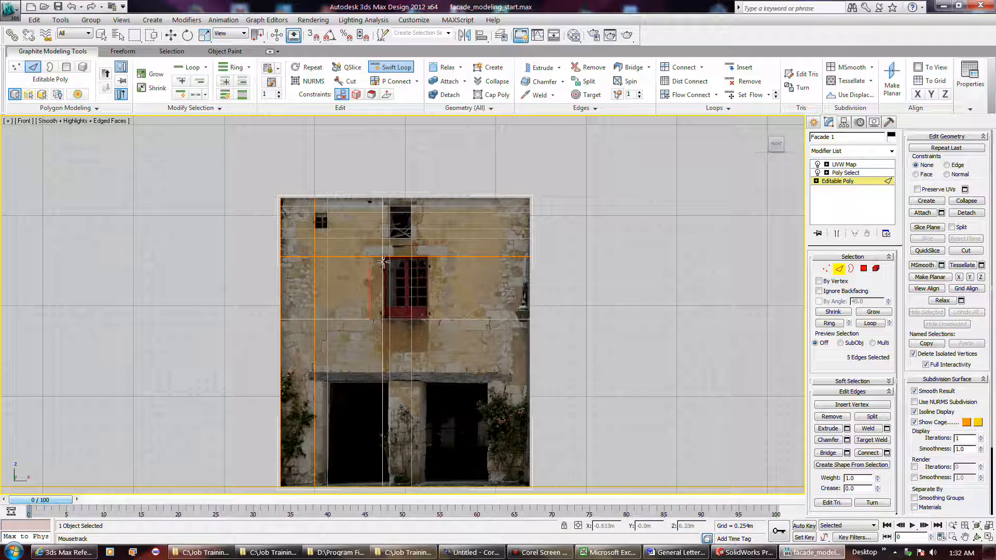
click(383, 261)
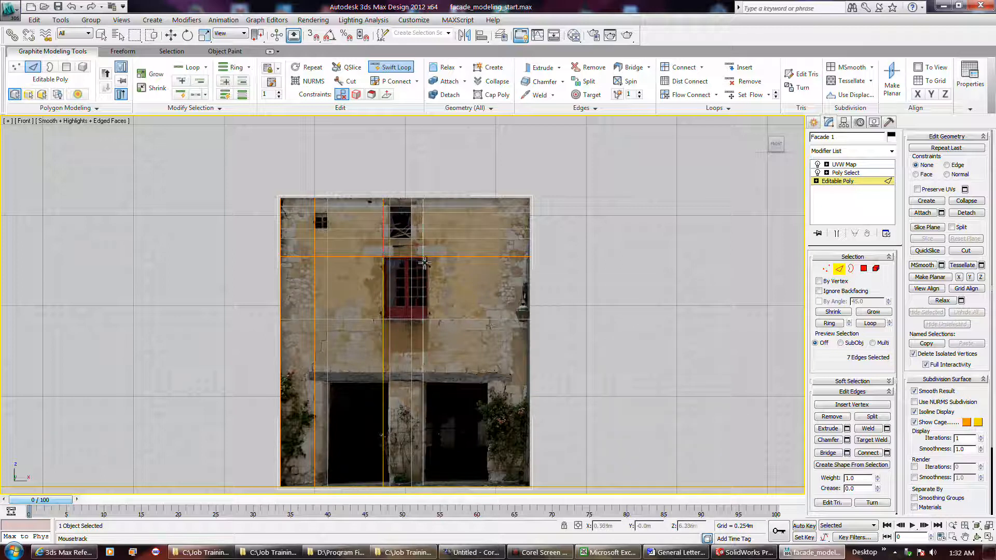
click(428, 266)
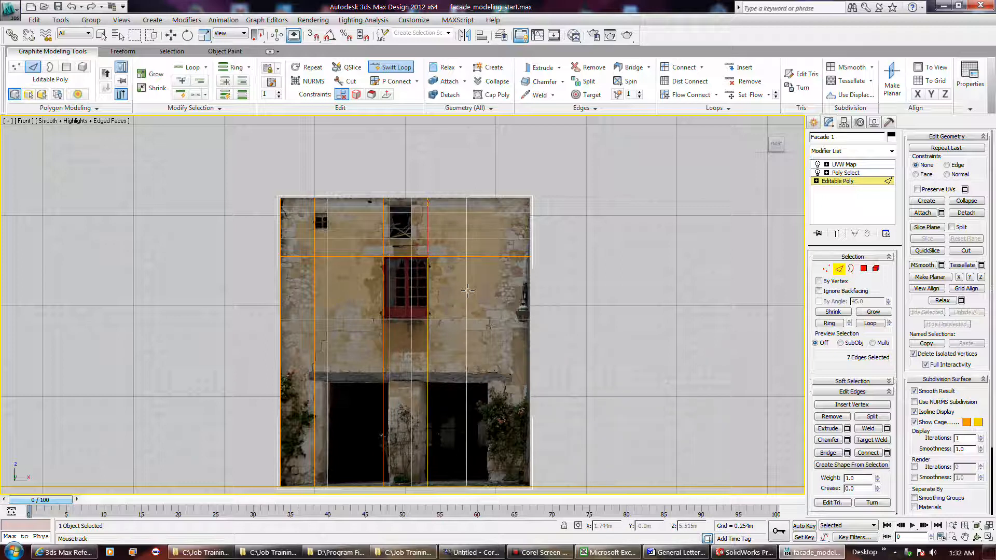
Add Swift Loop edge loops along the wooden lintel and the sides of the ground-floor doorways
click(541, 553)
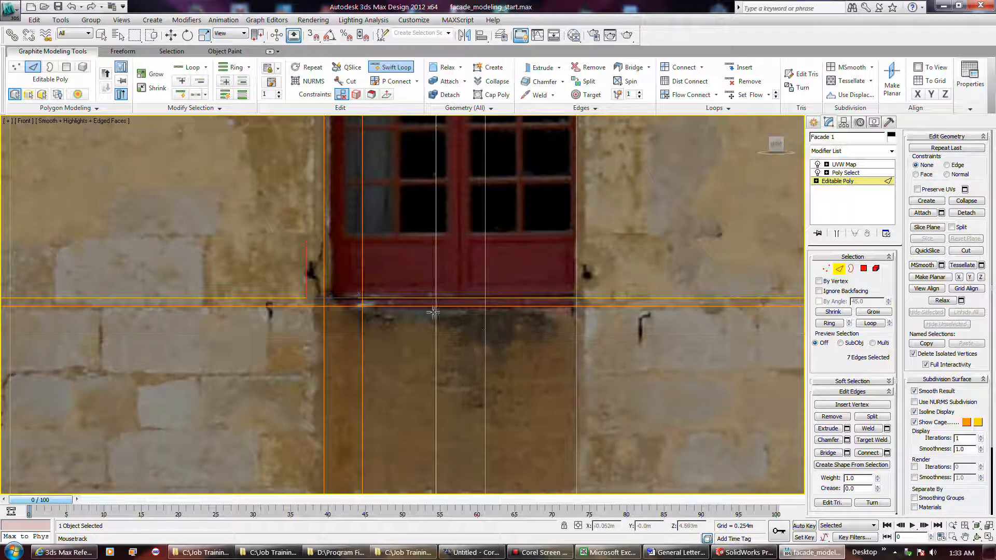
key(w)
scroll(420, 325, down, 10)
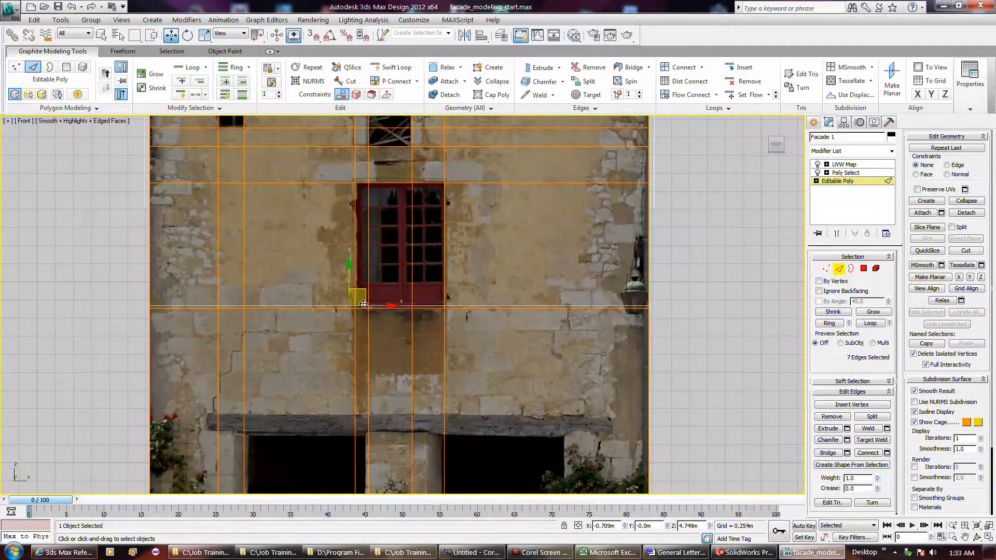
click(390, 67)
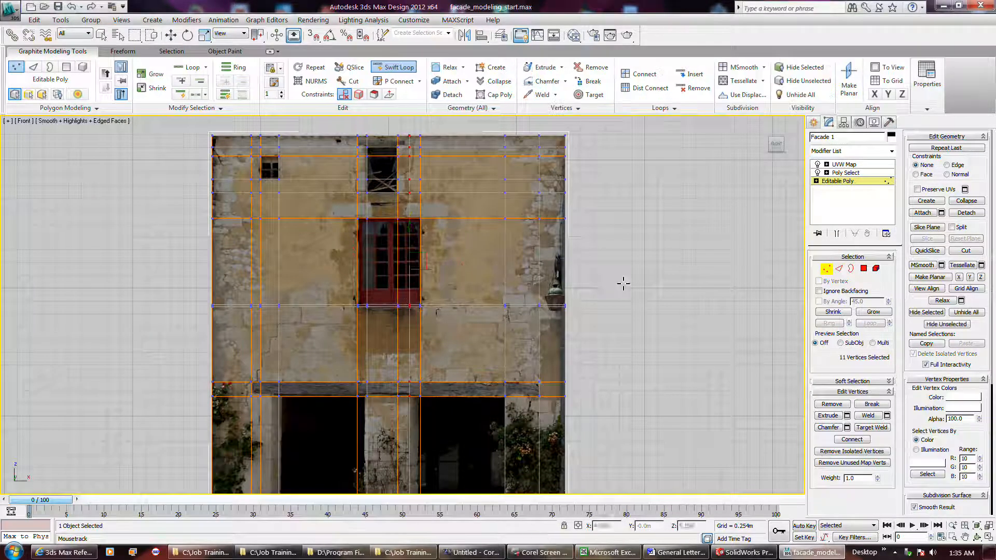
key(w)
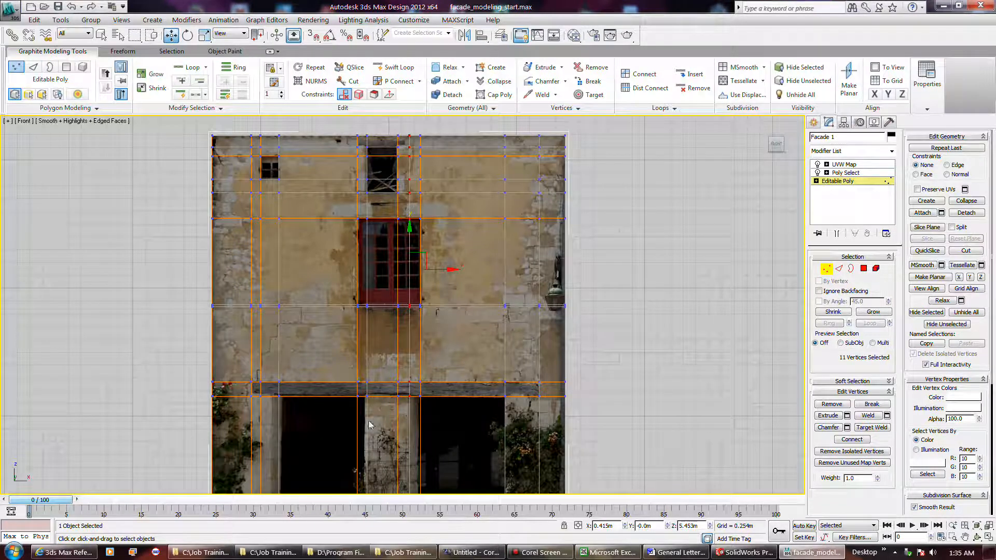
Move the vertices at the left end of the wooden lintel so the edges follow the beam's outline
scroll(270, 396, up, 8)
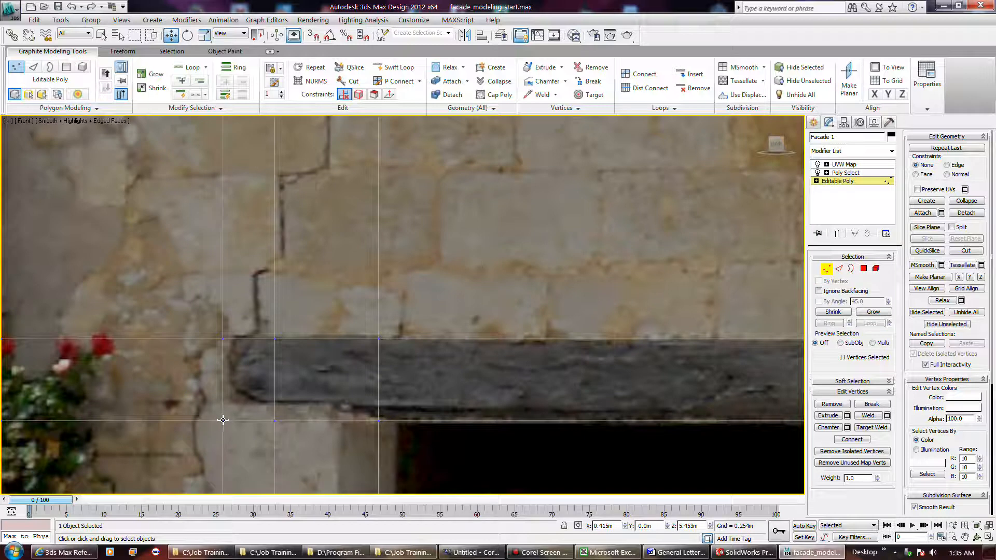
drag(222, 419, 237, 387)
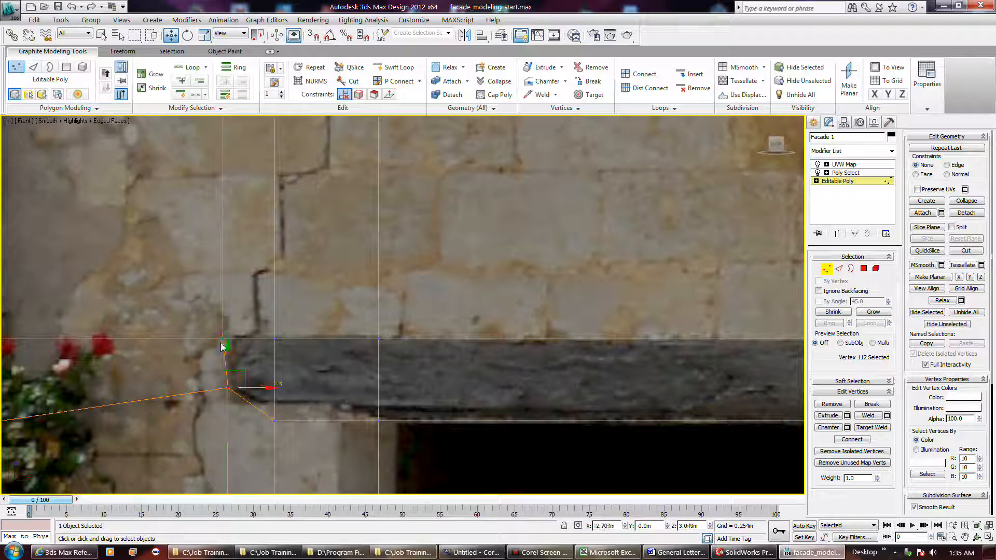
drag(222, 340, 231, 340)
drag(275, 420, 273, 390)
drag(378, 420, 378, 411)
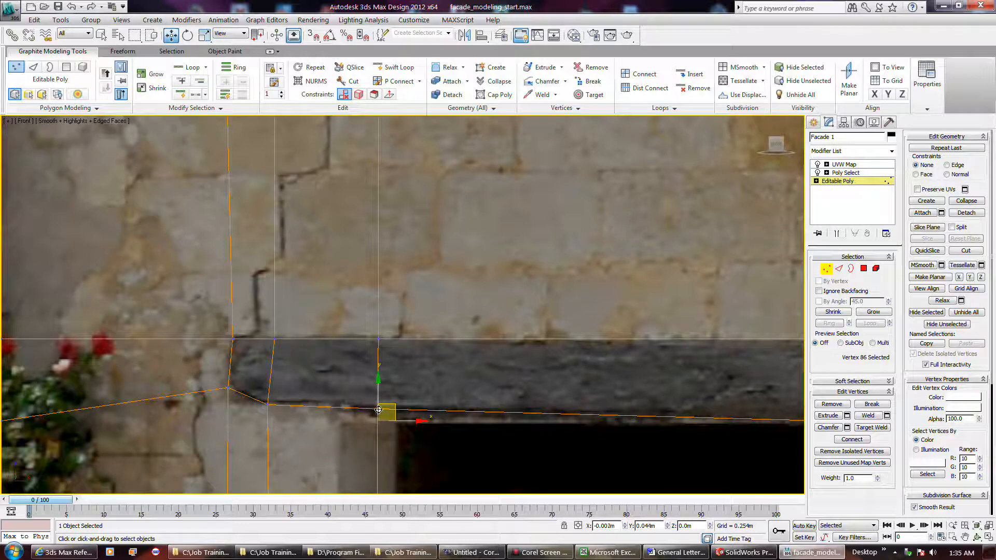
Fit the lower lintel vertices to the beam's underside and the left doorway's corner at the central pillar
scroll(253, 344, down, 5)
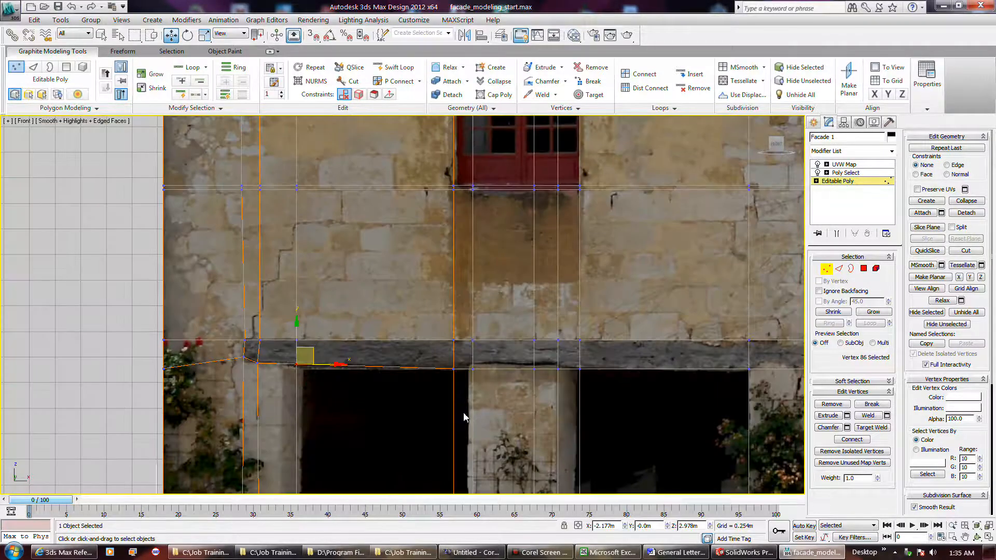
scroll(470, 384, up, 5)
click(456, 359)
drag(456, 359, 457, 347)
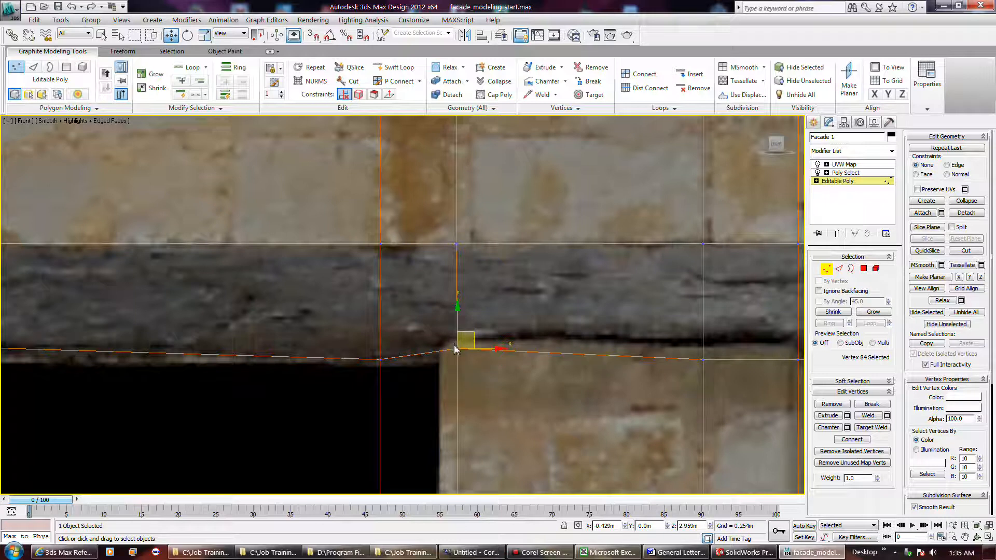
click(470, 340)
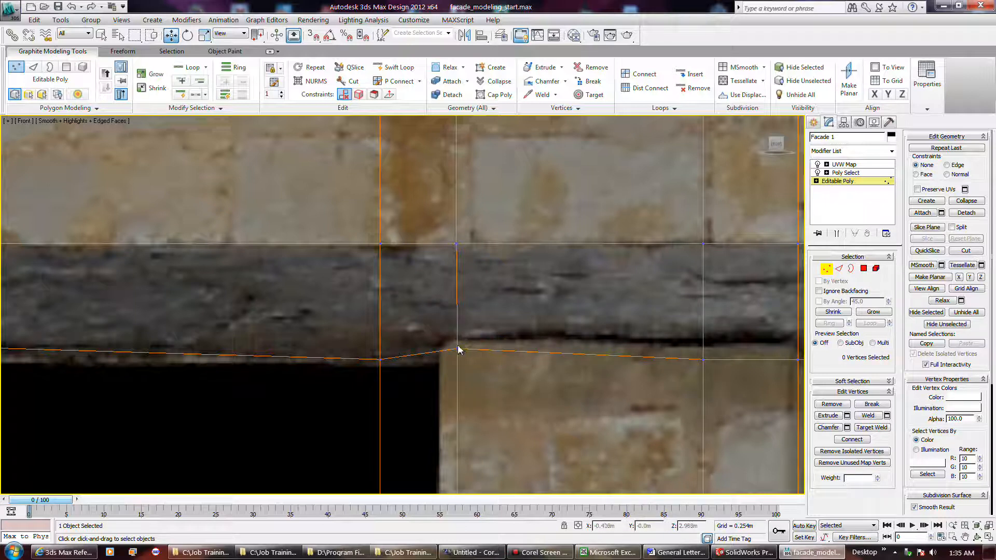
drag(457, 348, 453, 339)
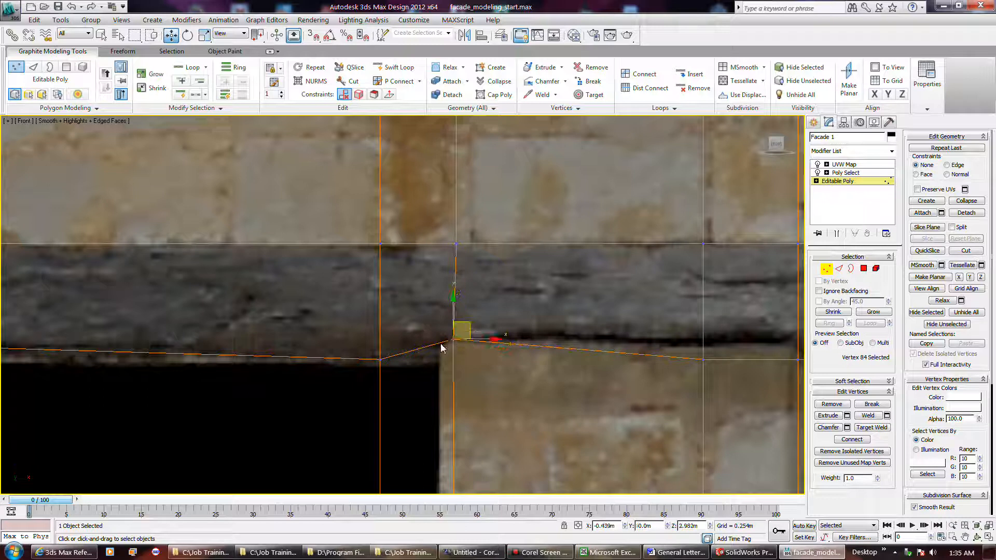
drag(381, 358, 437, 362)
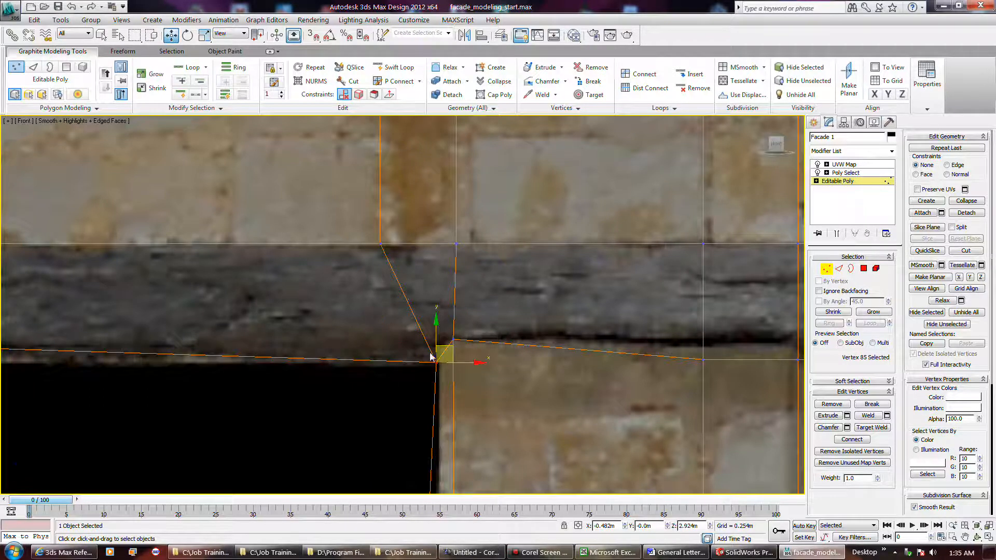
Raise the two lower lintel vertices above the right half of the central pillar to the beam's lower edge
scroll(405, 291, down, 5)
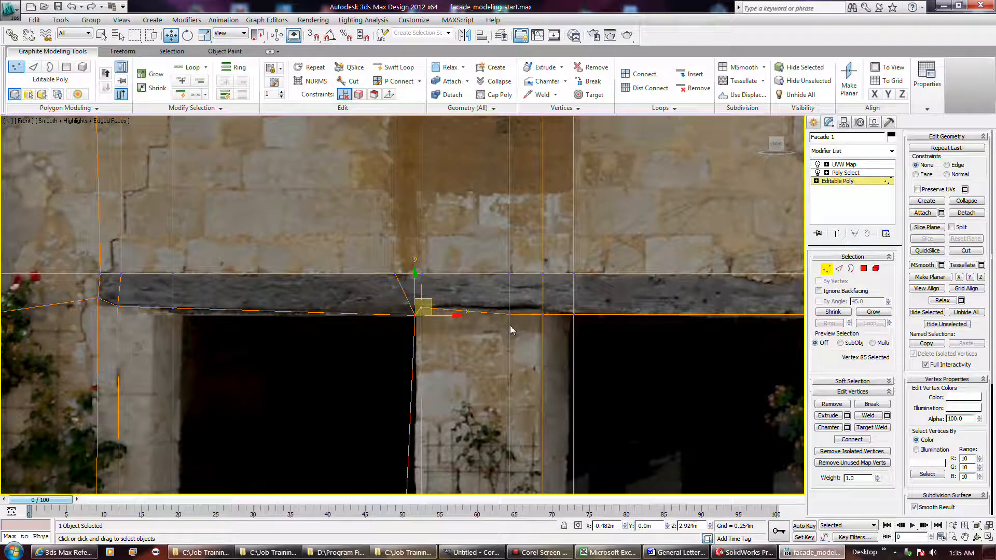
drag(510, 316, 544, 310)
click(543, 314)
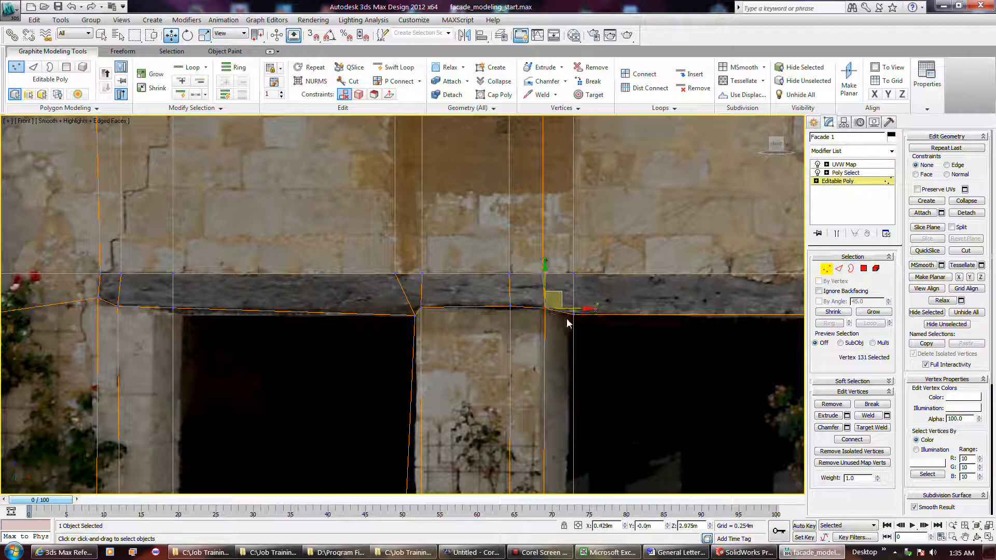
Move the vertices at the right end of the lintel to the beam's corners and the right doorway's upper corner
scroll(455, 317, down, 5)
scroll(615, 318, up, 10)
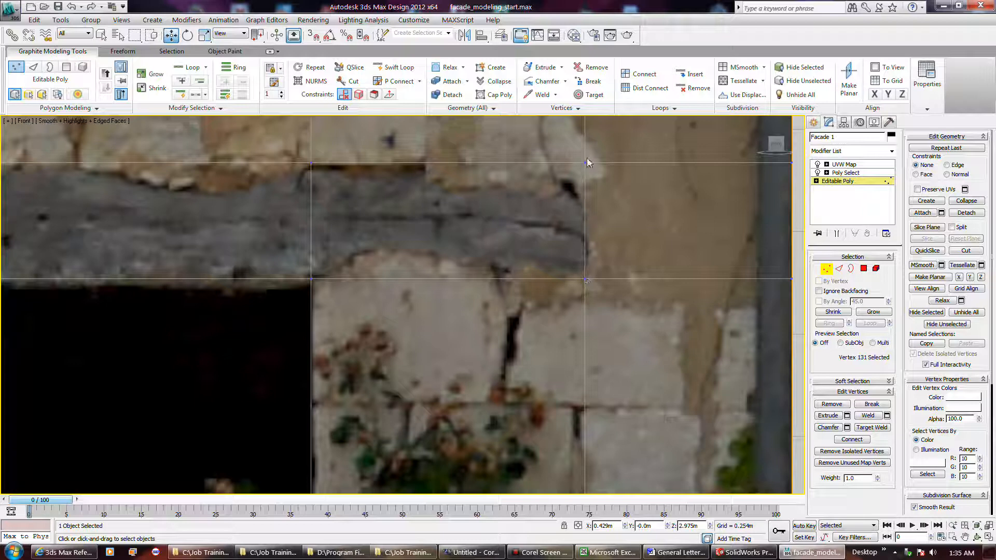
drag(586, 163, 580, 187)
drag(587, 279, 583, 273)
drag(312, 278, 310, 280)
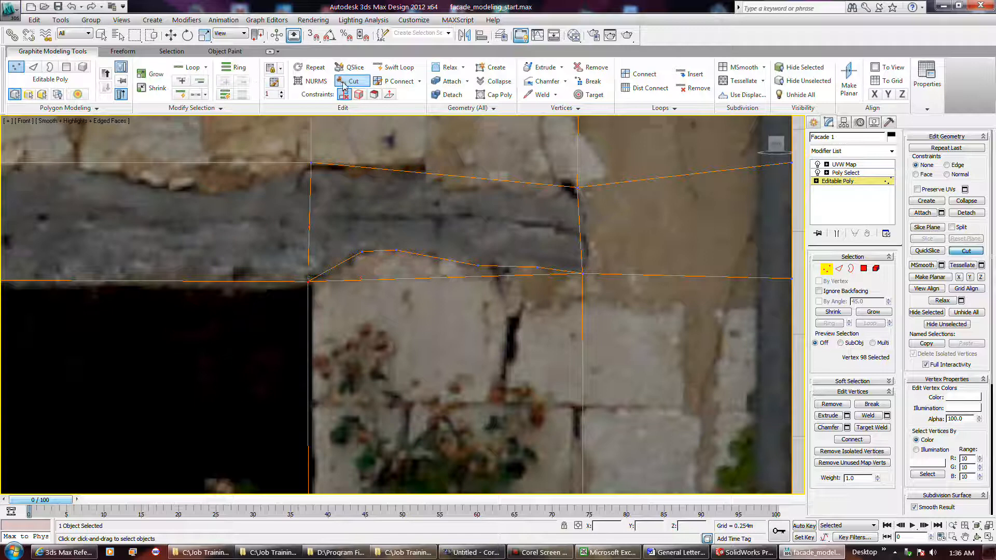
Cut new edges along the uneven upper contour of the lintel above the right doorway
click(310, 163)
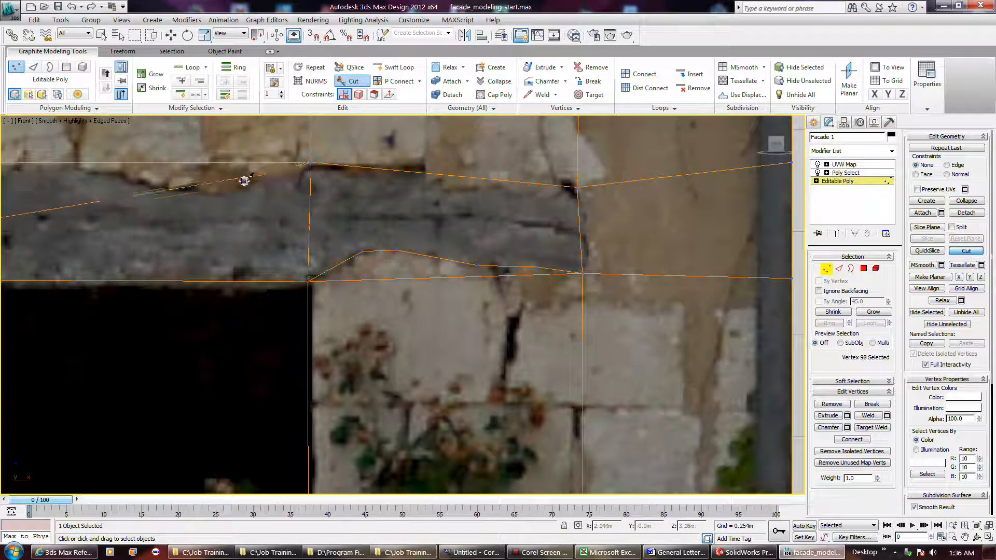
click(246, 184)
click(206, 192)
click(147, 184)
click(77, 164)
scroll(469, 225, down, 5)
scroll(470, 226, down, 2)
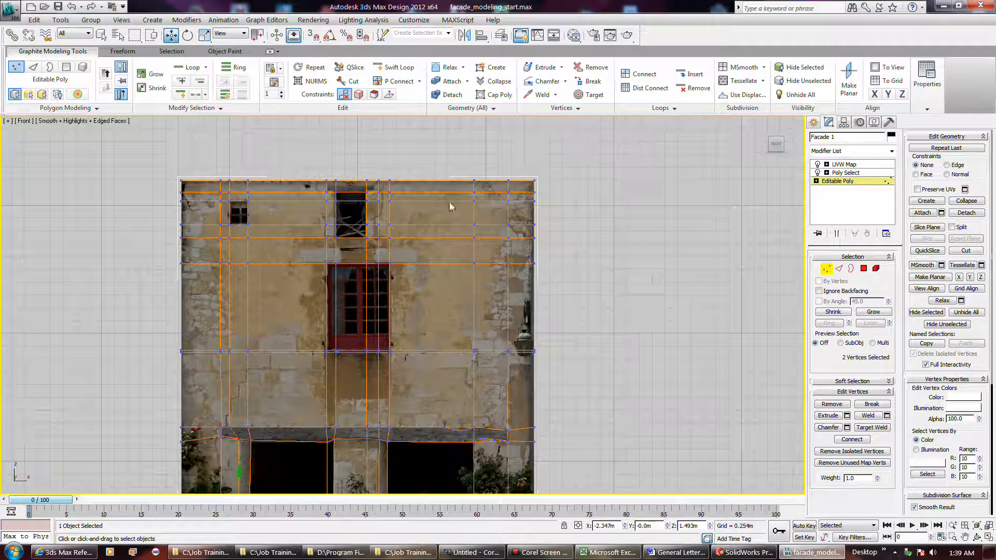
Select the two vertices of the vertical edge below the lintel's right end and shift them slightly along X
click(554, 241)
scroll(552, 240, down, 6)
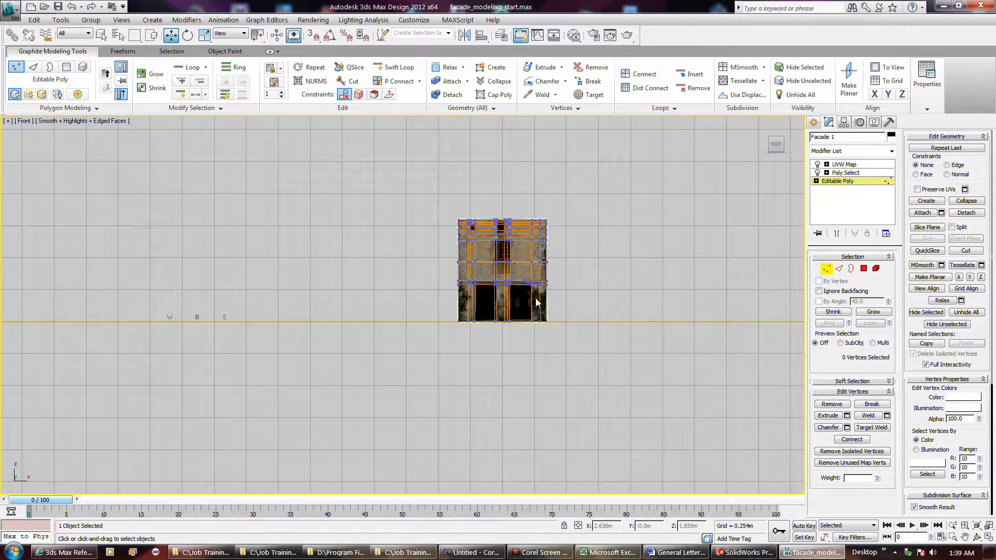
scroll(536, 302, up, 9)
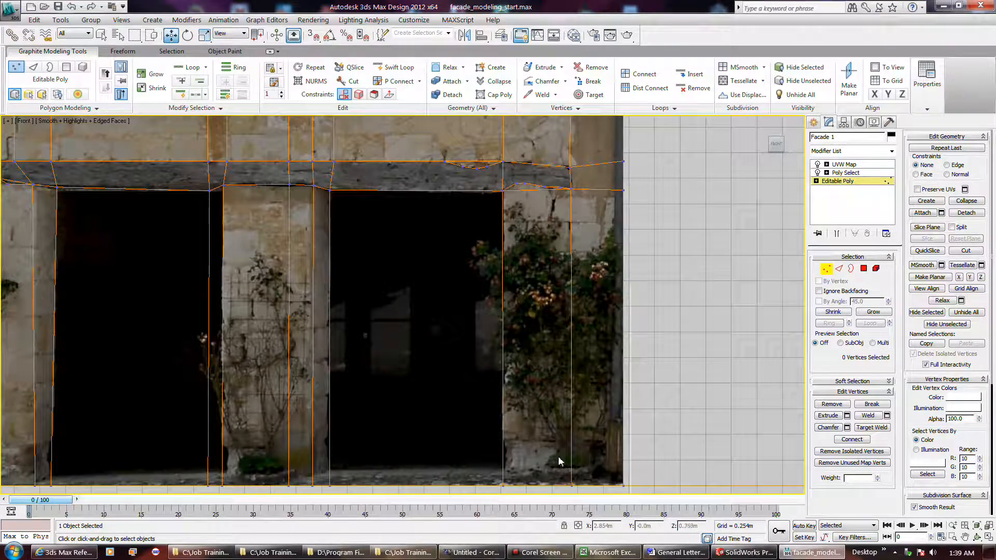
scroll(565, 414, down, 3)
drag(563, 484, 577, 255)
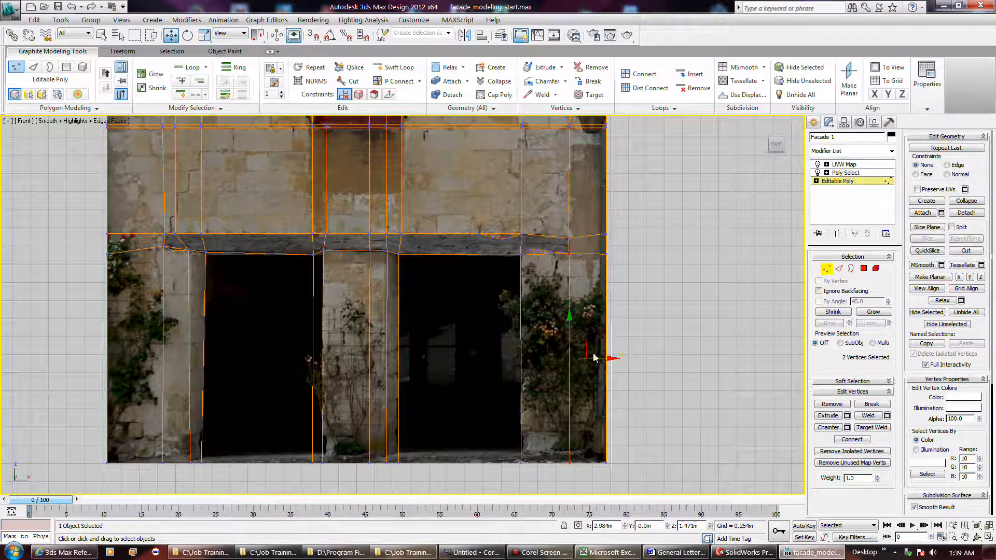
drag(616, 360, 614, 358)
click(656, 320)
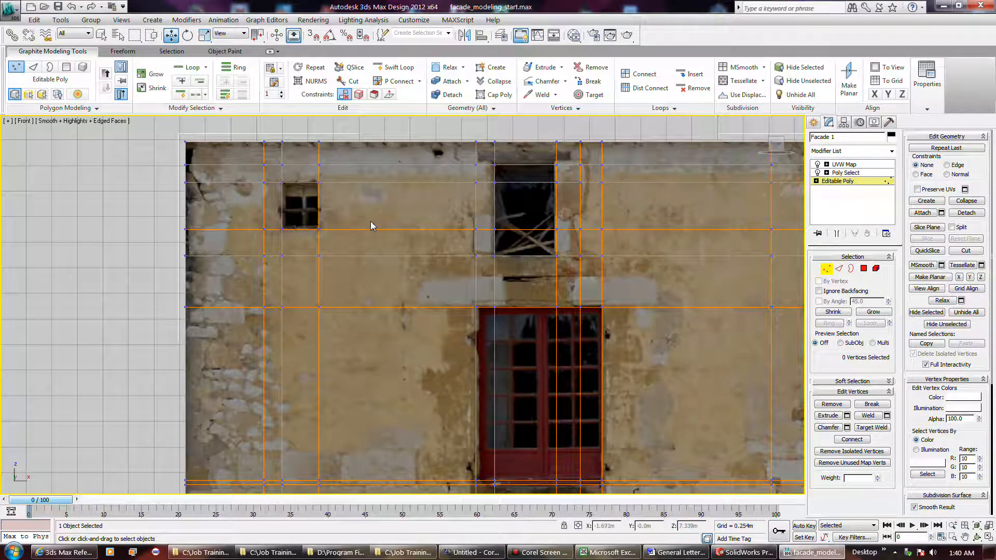
Select the polygons covering the small upper-left window, the upper central opening and the red window below it
alt+middle_drag(368, 219, 420, 241)
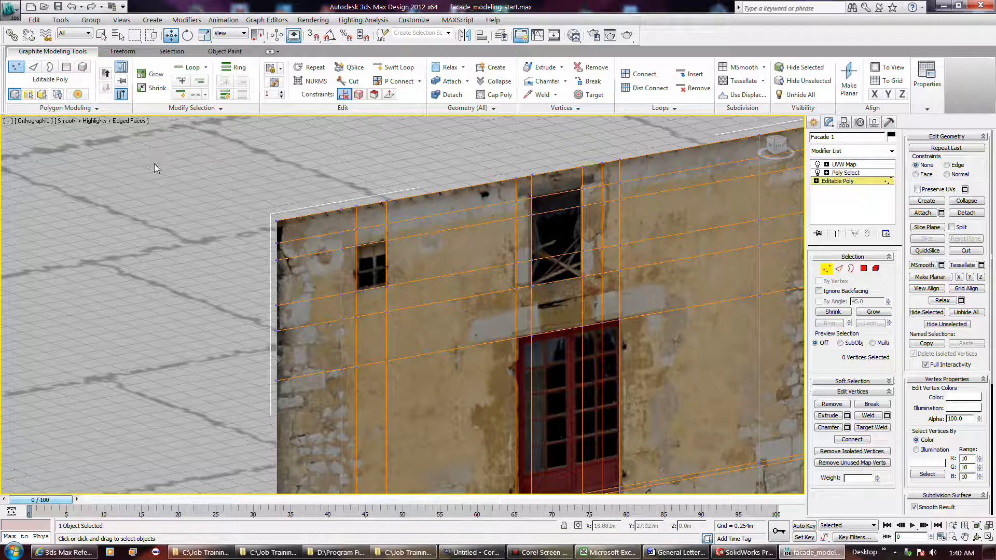
click(66, 66)
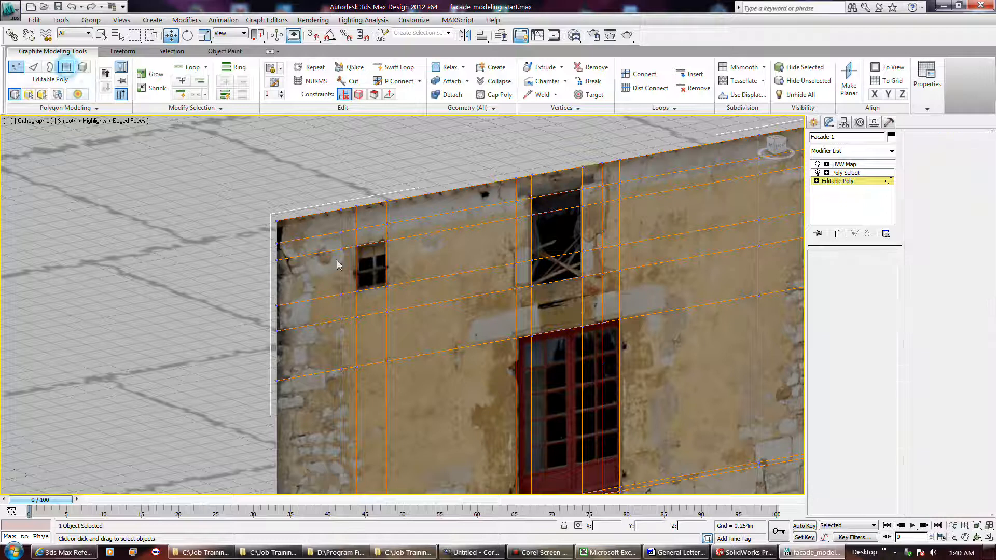
click(373, 273)
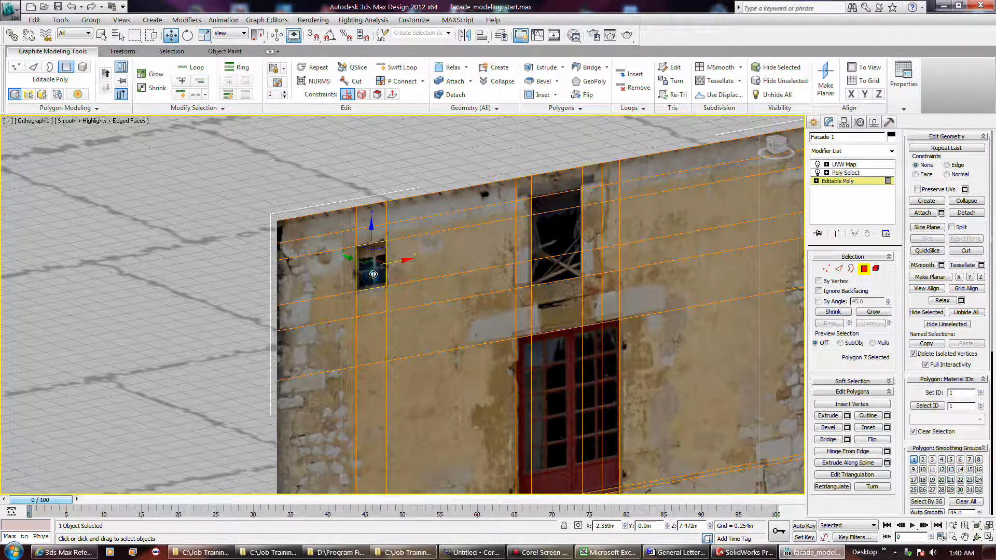
click(549, 230)
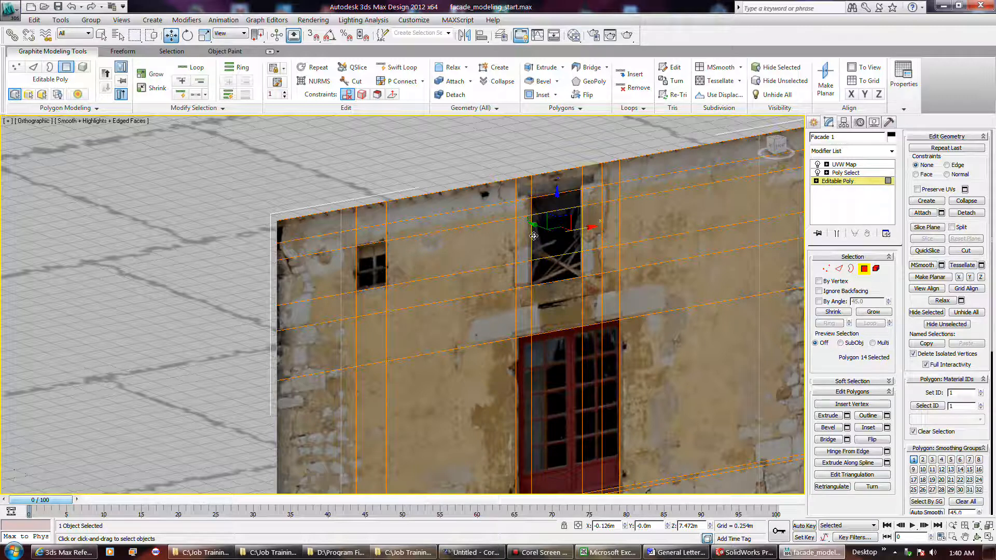
click(372, 265)
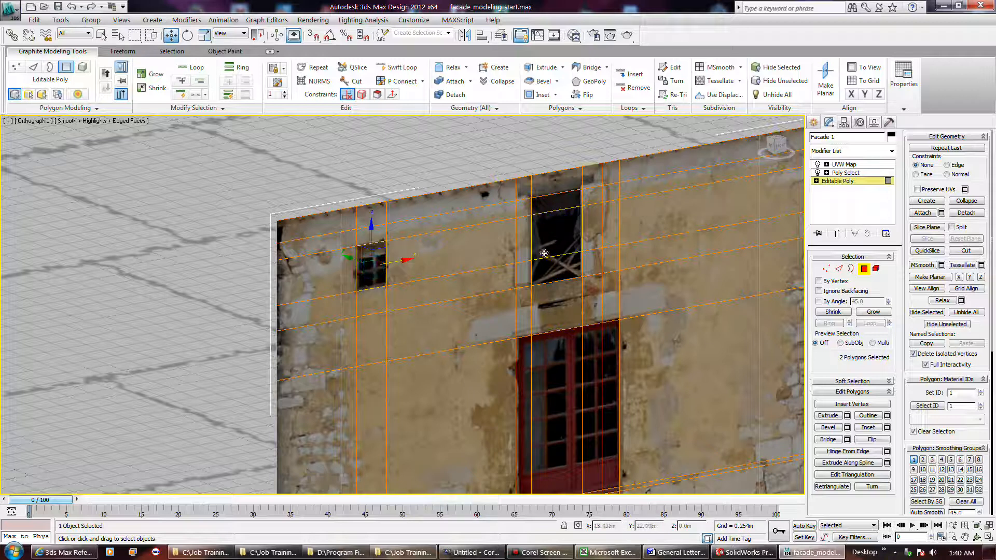
click(559, 241)
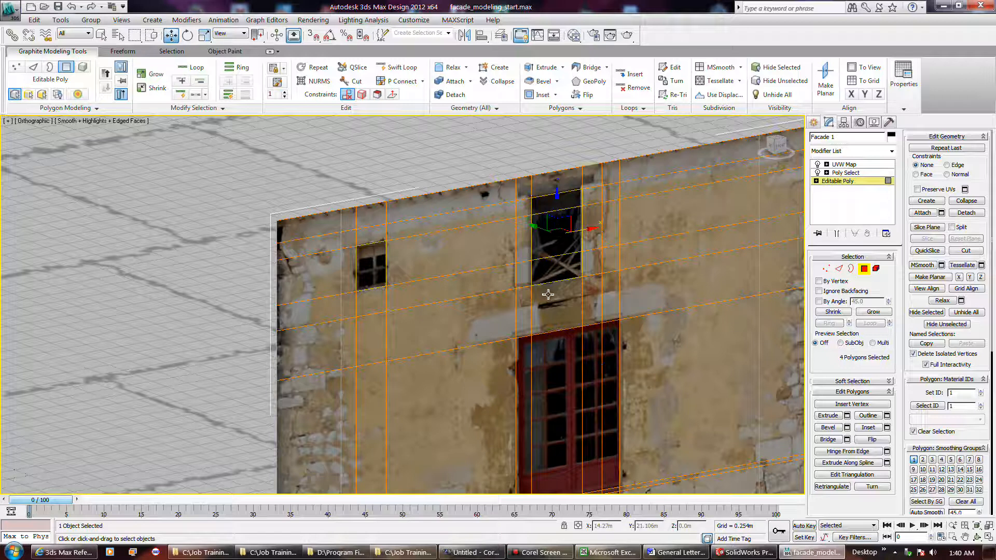
ctrl+click(540, 350)
ctrl+click(583, 338)
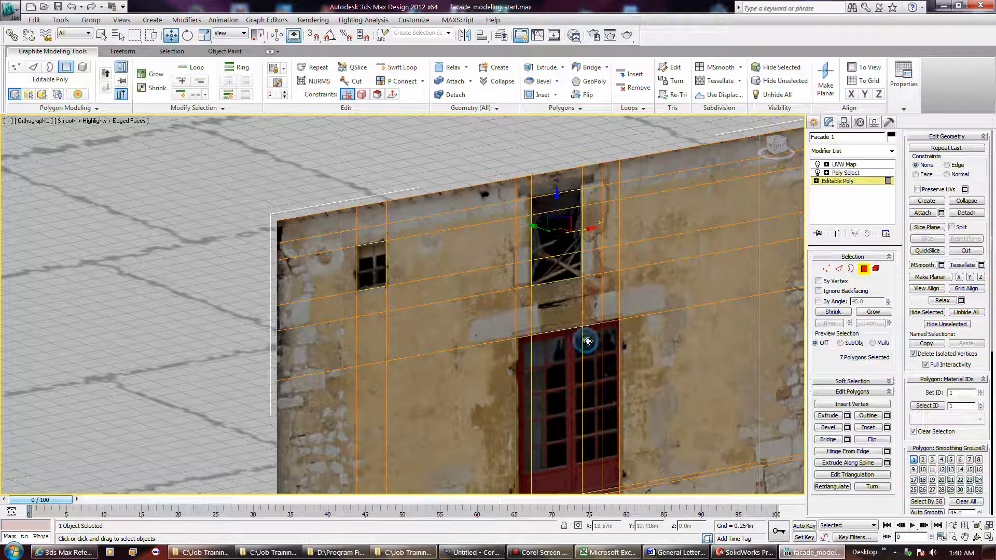
ctrl+click(609, 339)
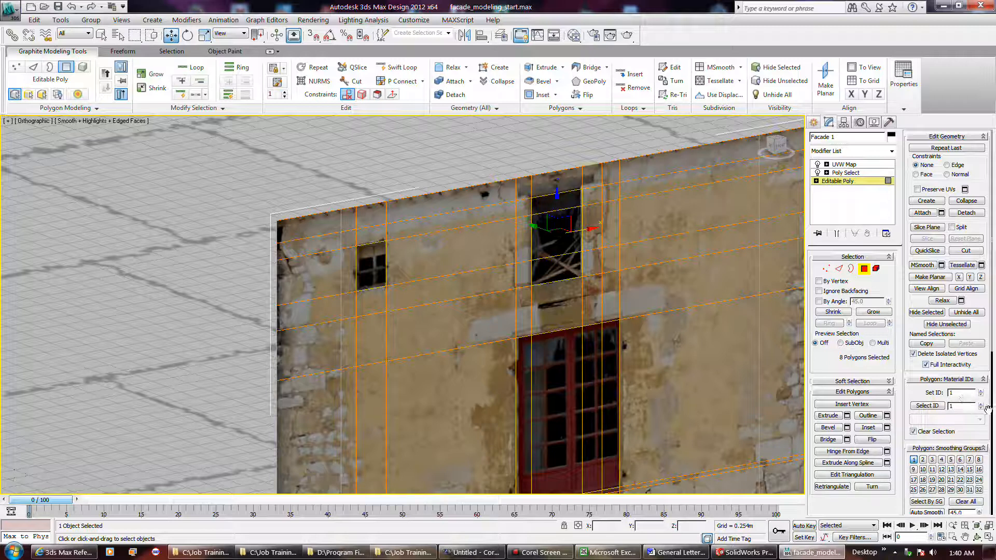
Set the selected-cage colour to red and the unselected cage colour to near-white
scroll(985, 413, down, 3)
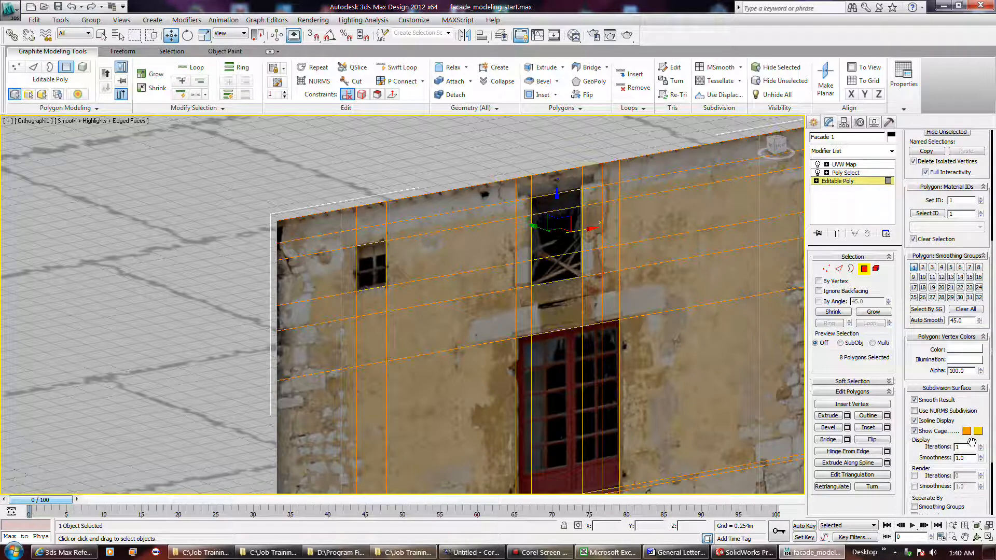
click(978, 431)
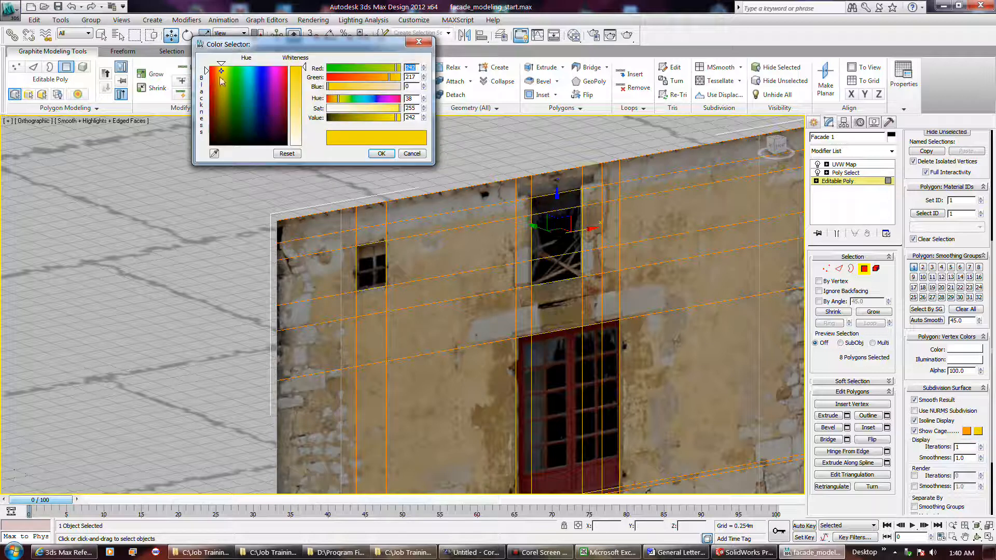
drag(224, 84, 209, 70)
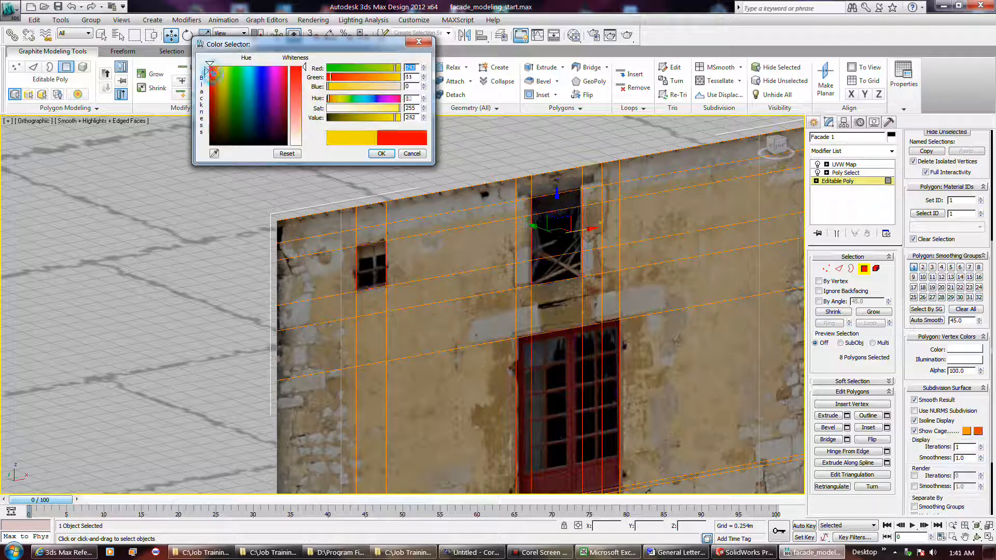
click(381, 154)
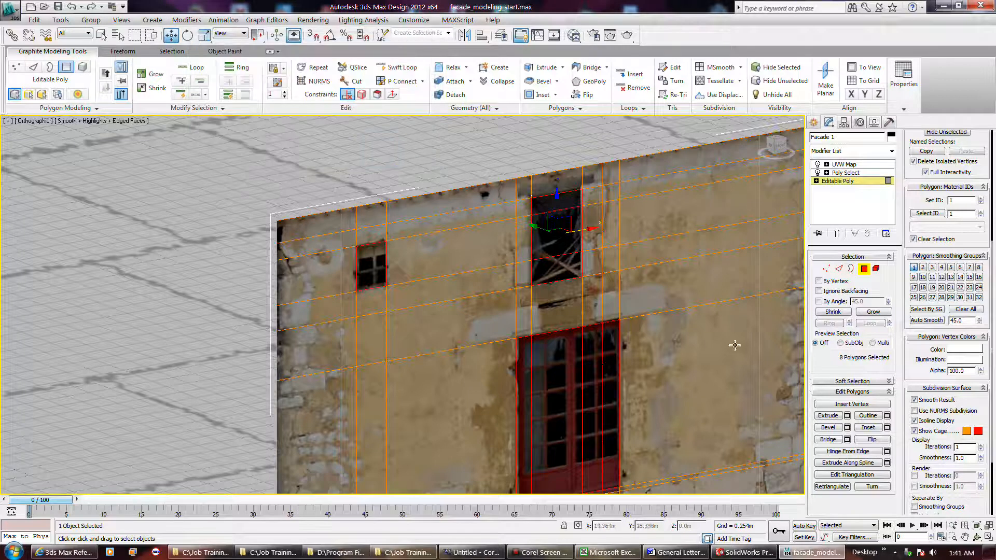
click(967, 431)
drag(293, 121, 304, 139)
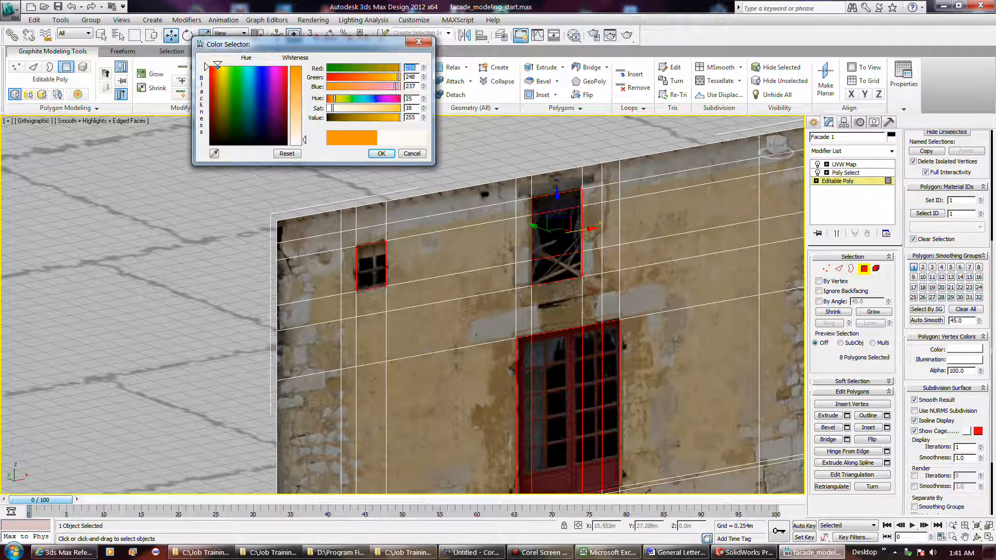
click(380, 153)
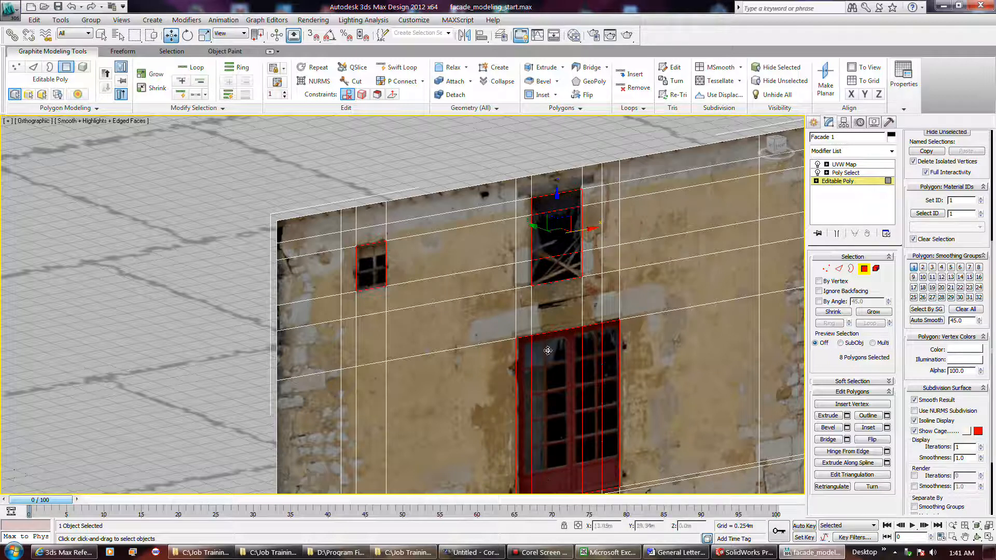
scroll(598, 321, down, 1)
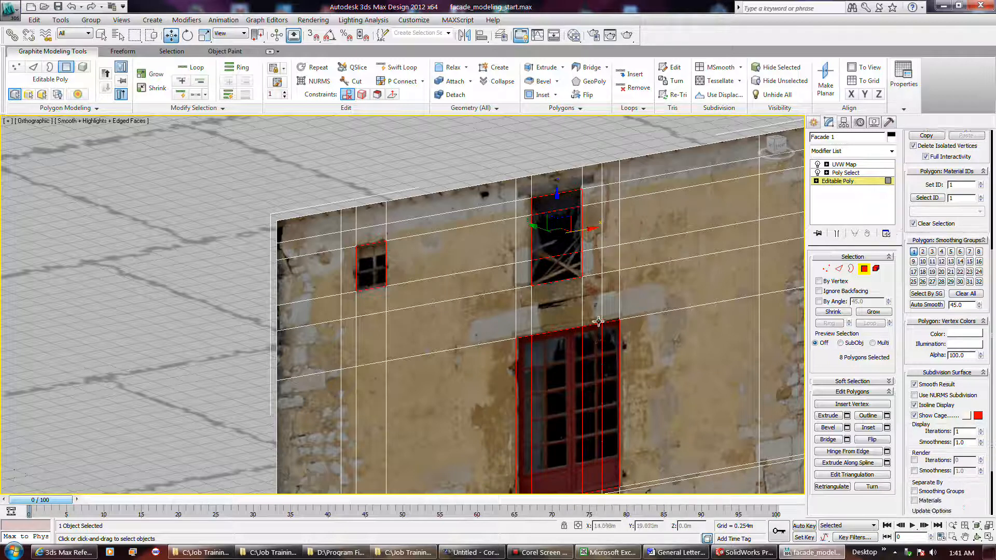
Extrude the selected window polygons inward to recess the openings behind the wall surface
right_click(495, 166)
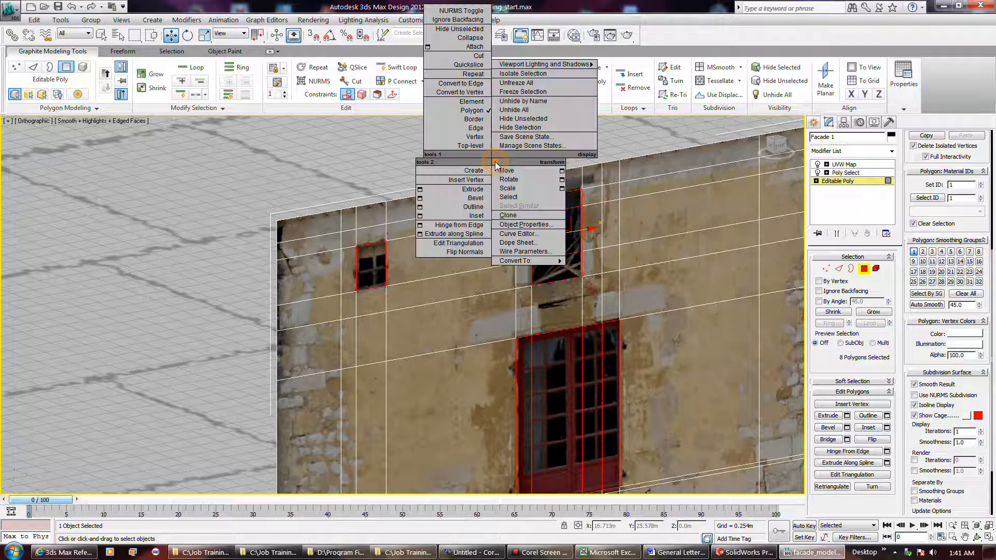
click(390, 155)
scroll(390, 157, down, 5)
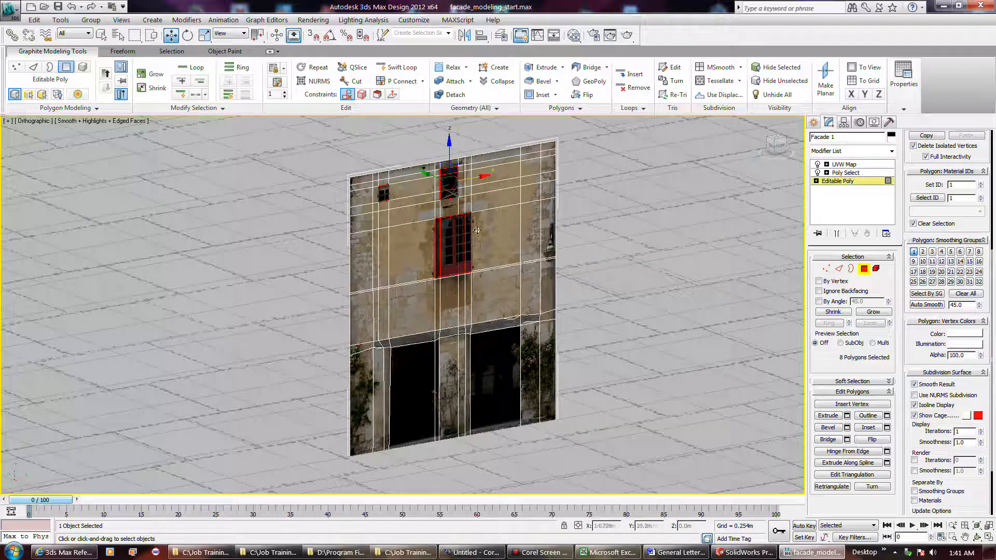
scroll(446, 195, up, 2)
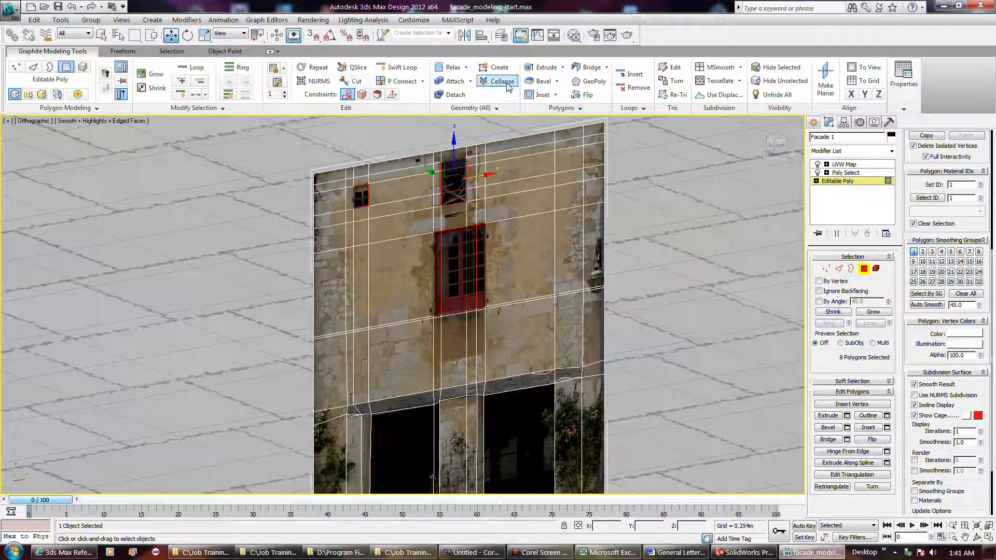
click(540, 67)
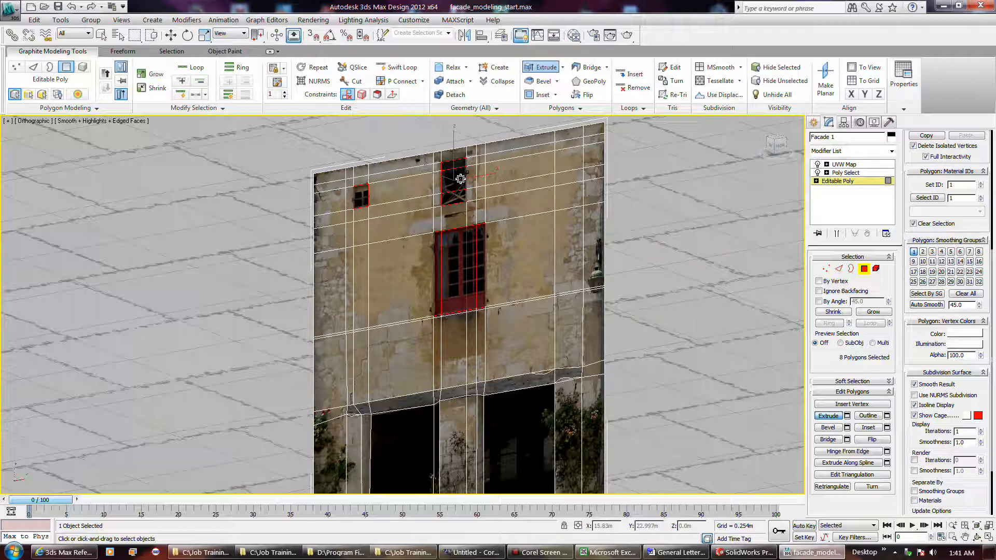
drag(461, 178, 474, 185)
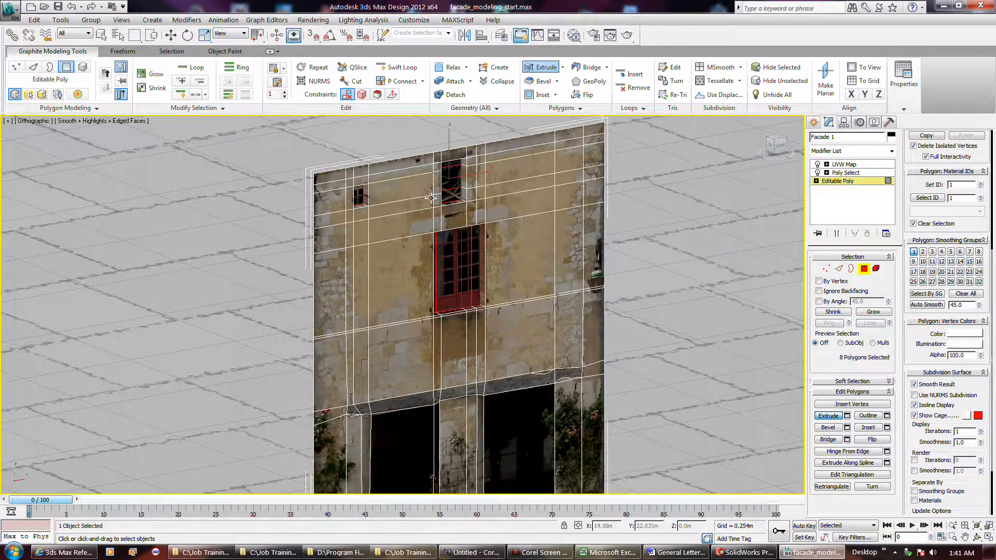
scroll(436, 193, up, 4)
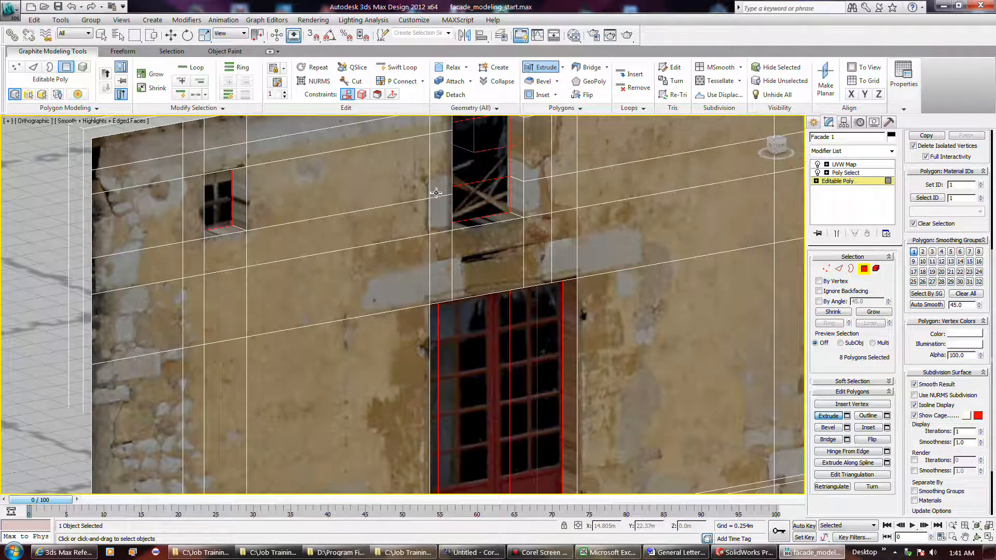
scroll(436, 193, down, 4)
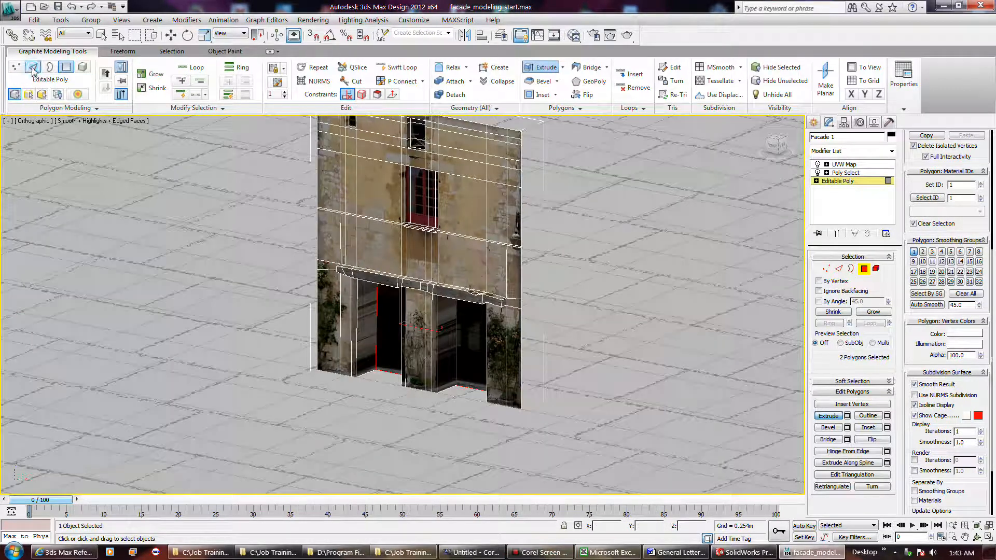
Select the left doorway's outer front vertical edge and shift it slightly away from the opening
click(33, 68)
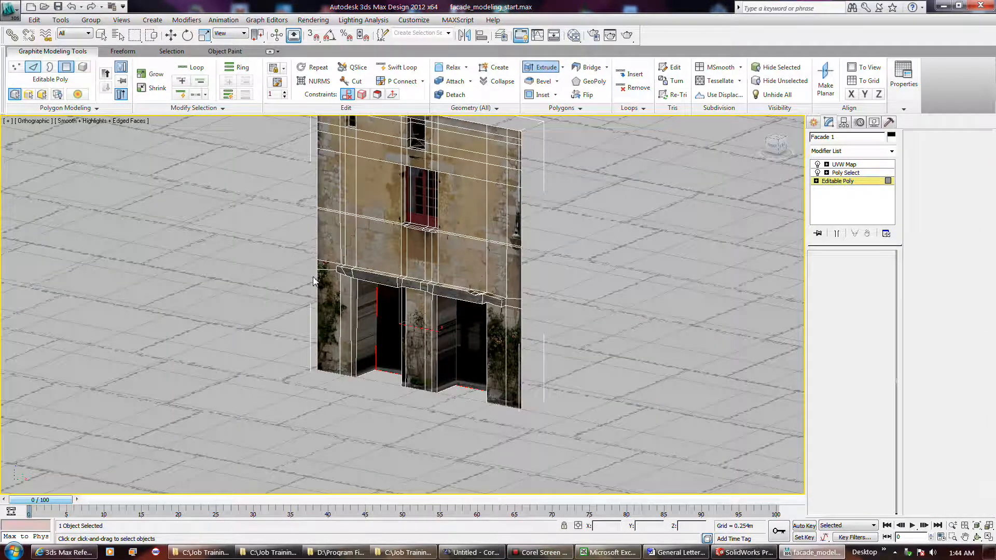
click(358, 358)
mouse_move(370, 355)
mouse_down()
mouse_move(379, 345)
mouse_move(385, 354)
mouse_up()
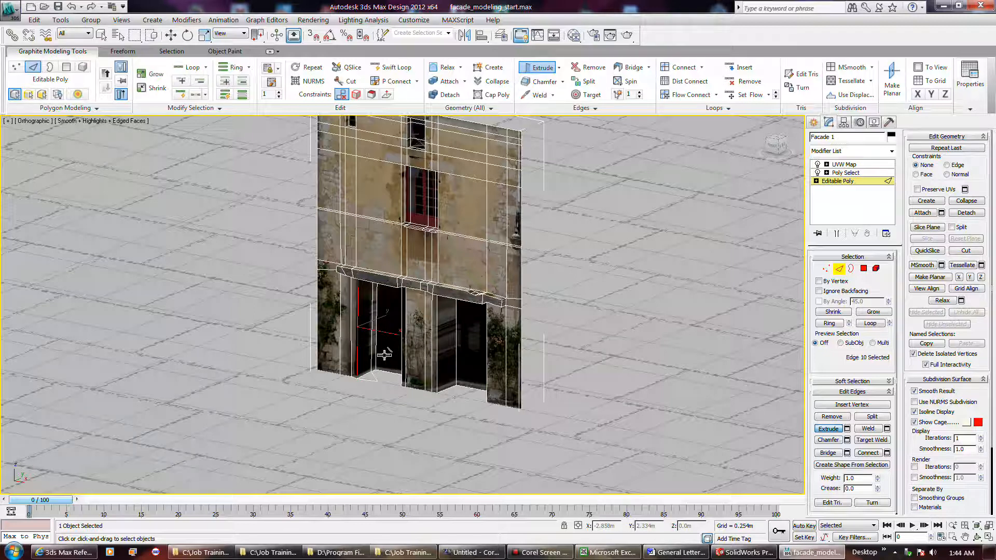
drag(384, 355, 385, 355)
key(ctrl+z)
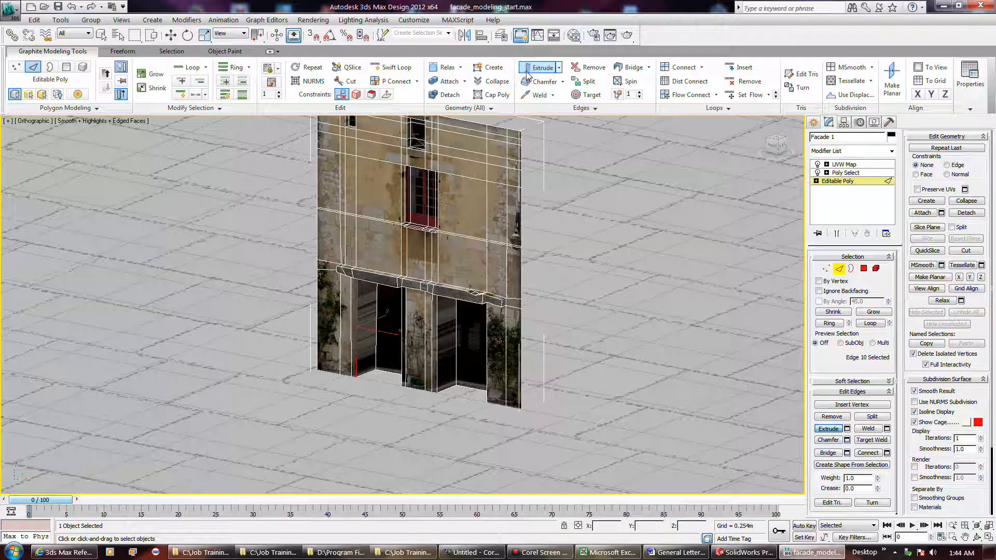
key(w)
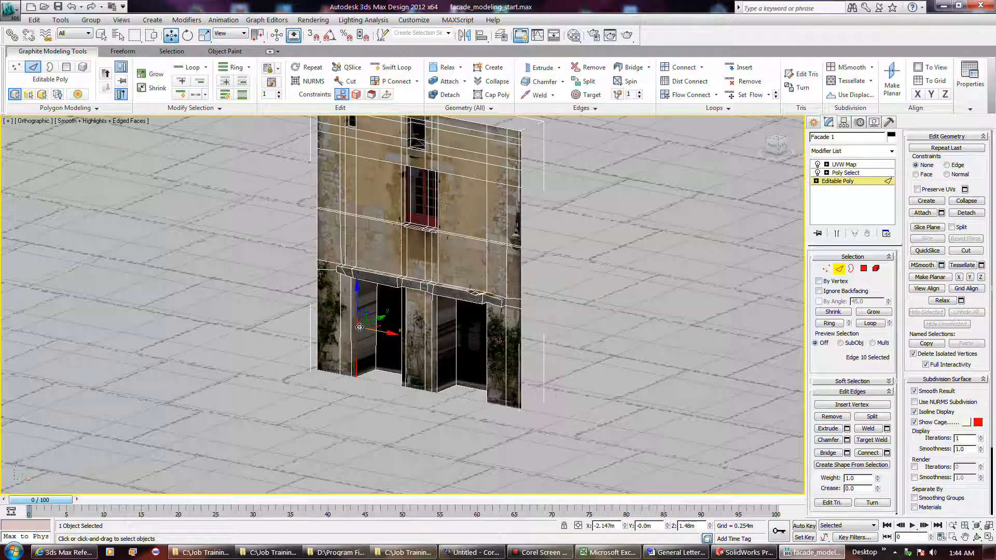
drag(359, 328, 354, 322)
Shift the central pillar's two front vertical edges slightly inward, away from the doorway openings, and undo the last edge change
click(436, 343)
drag(434, 343, 431, 343)
alt+middle_drag(374, 373, 462, 367)
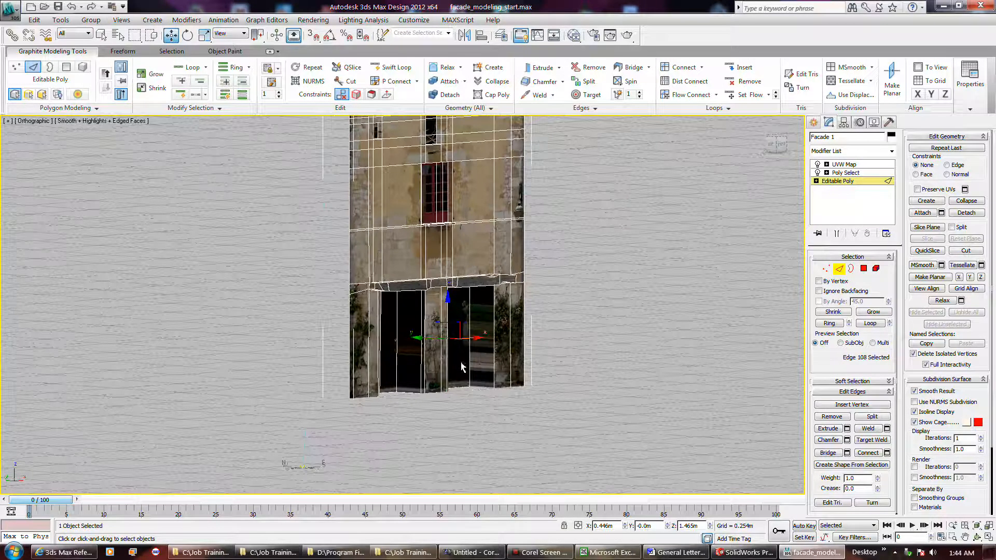
click(421, 345)
drag(421, 345, 435, 345)
alt+middle_drag(462, 340, 441, 359)
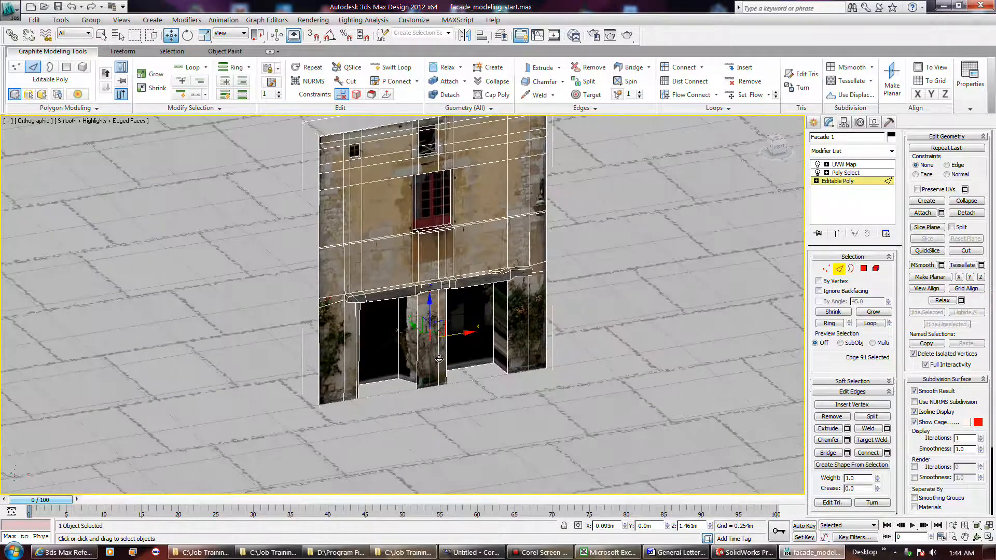
key(ctrl+z)
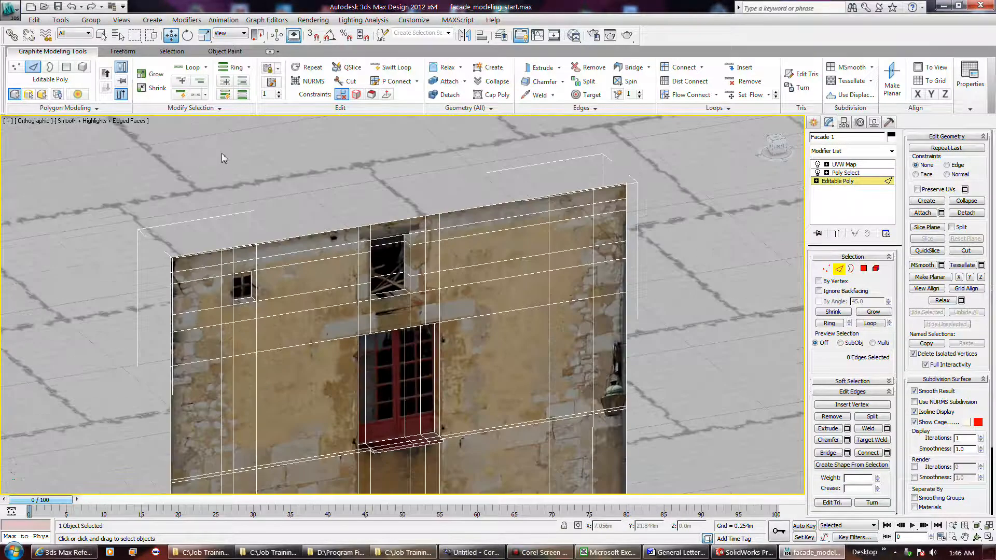
Select one edge on the facade's upper border and extend the selection to the entire top edge loop
click(290, 238)
click(364, 225)
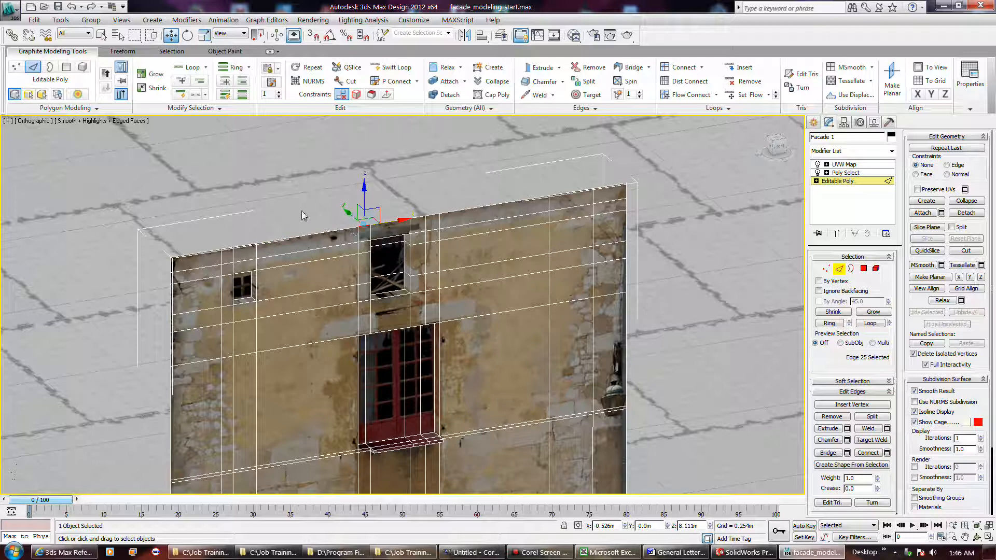
click(190, 71)
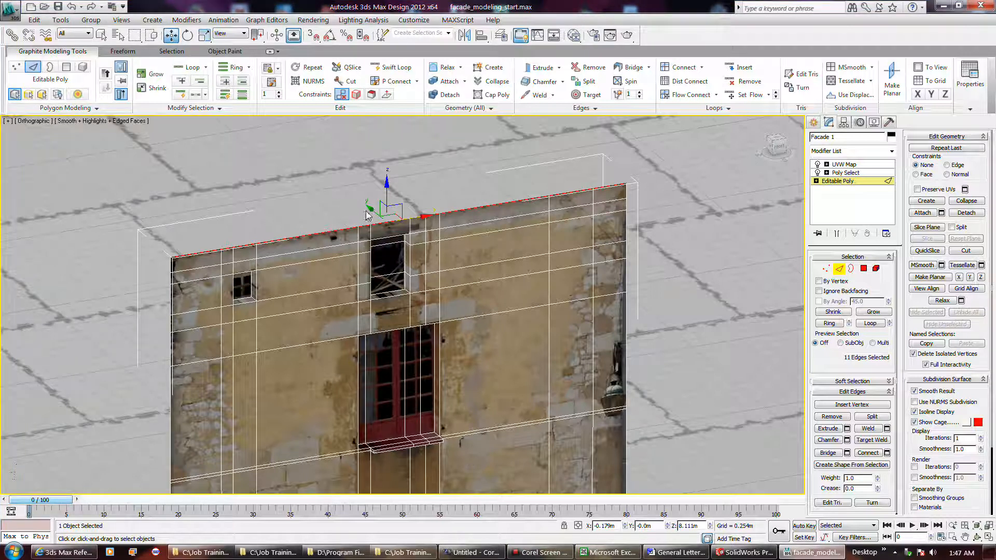
Try moving the top edge loop about 0.305 m forward along negative Y, and undo the change
drag(373, 209, 382, 218)
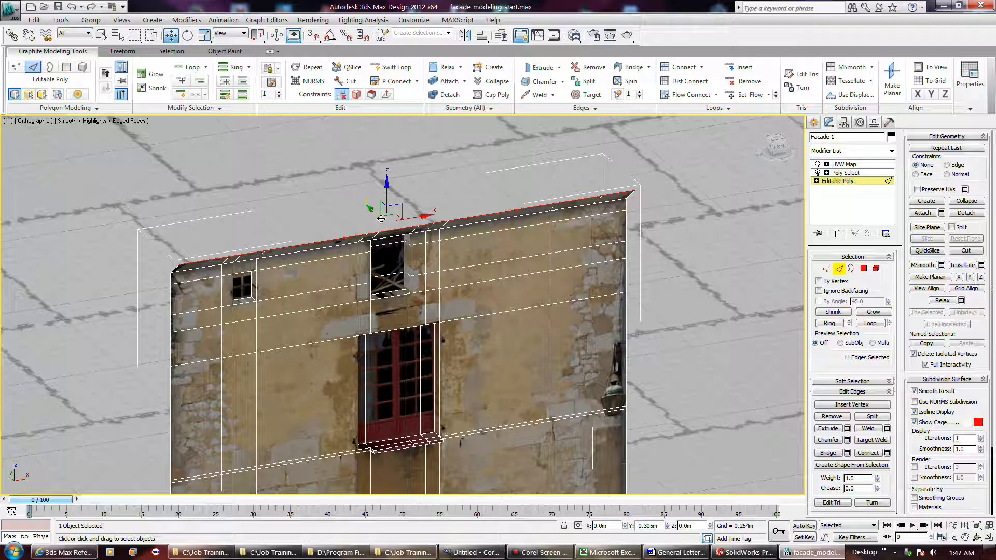
drag(381, 218, 381, 218)
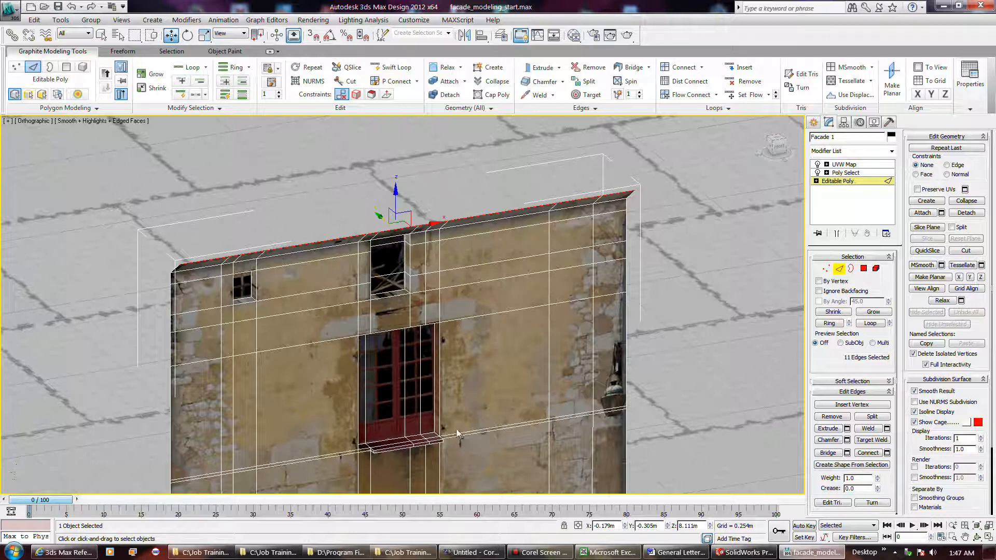
click(542, 553)
mouse_move(381, 219)
shift+mouse_down()
mouse_move(405, 236)
mouse_move(364, 198)
mouse_move(384, 228)
shift+mouse_up()
key(ctrl+z)
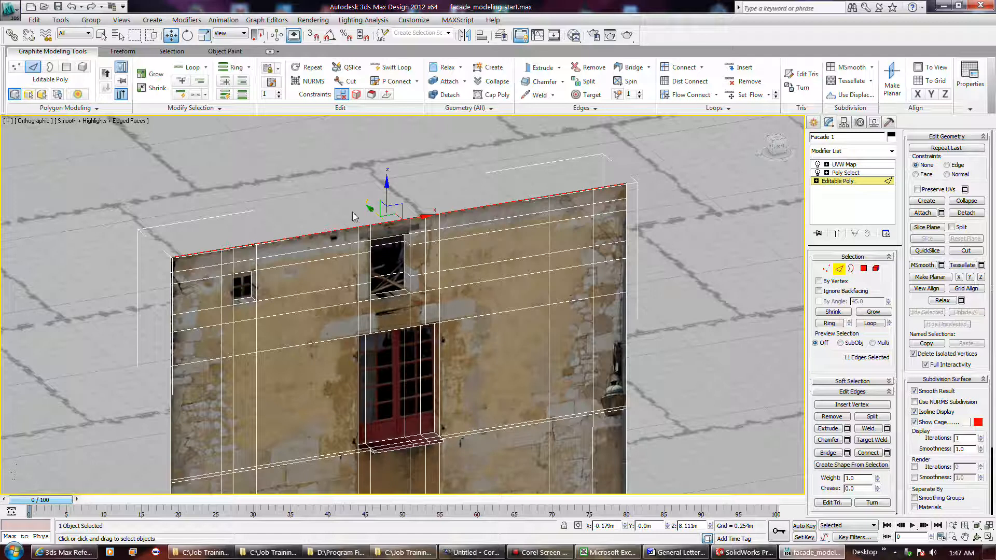
Extrude the facade's top edge loop about 0.48 m forward into an overhang, and extrude its front edge about 0.16 m upward
shift+drag(371, 207, 385, 225)
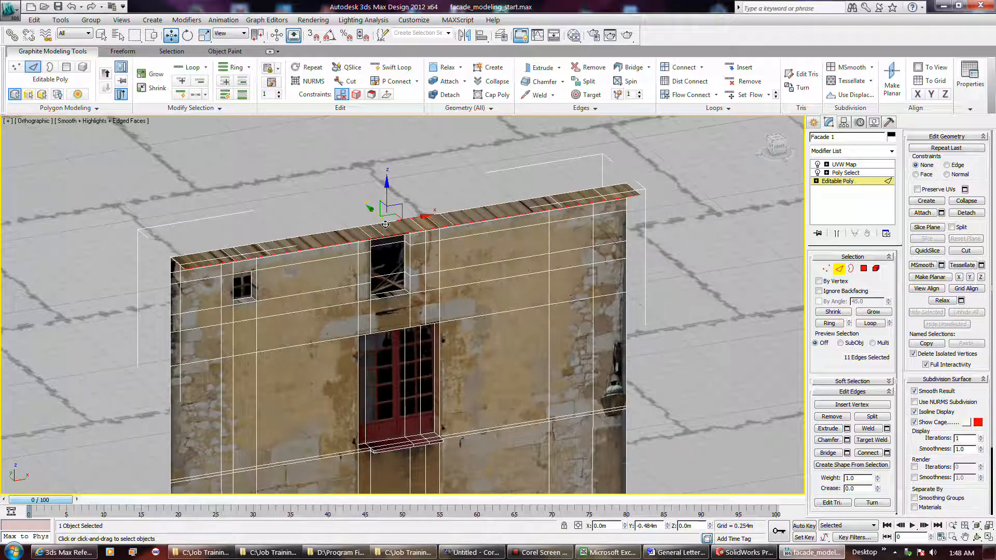
shift+drag(386, 225, 386, 224)
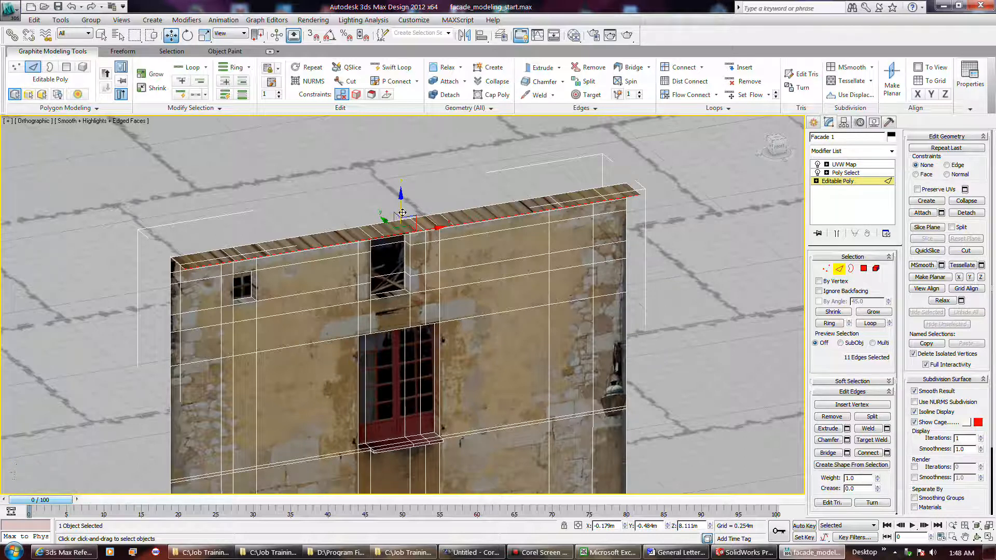
shift+drag(402, 212, 402, 156)
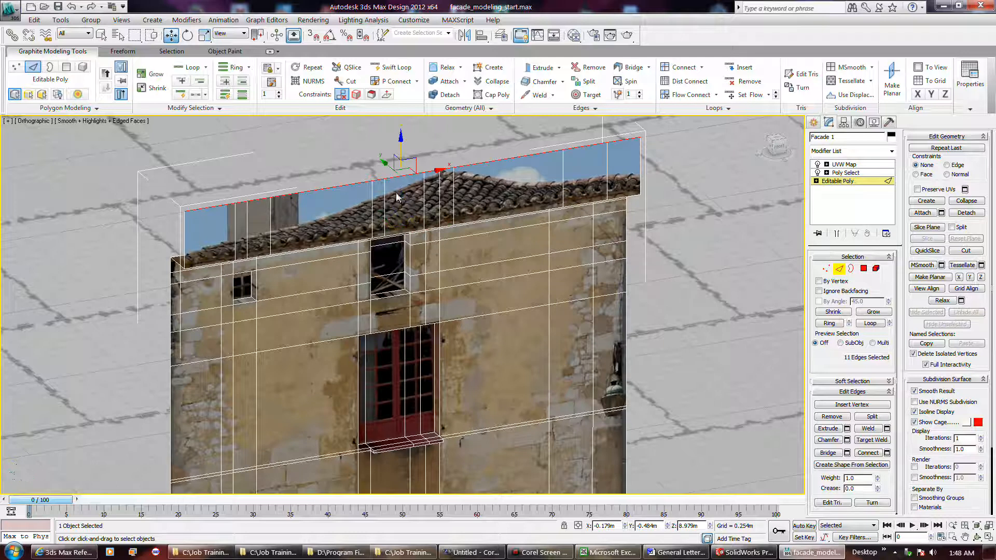
key(ctrl+z)
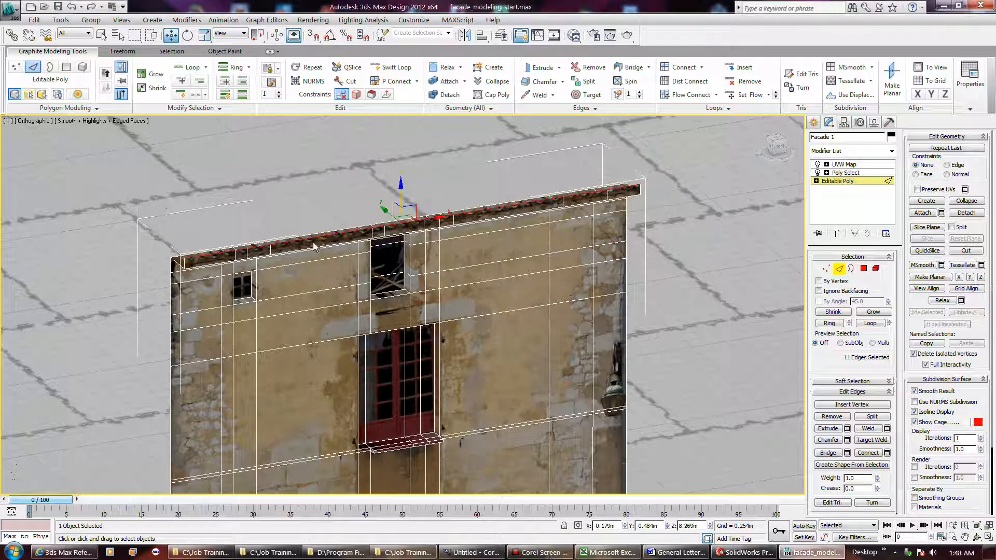
Switch to Border selection and select the facade's entire outer open border
click(91, 176)
click(51, 71)
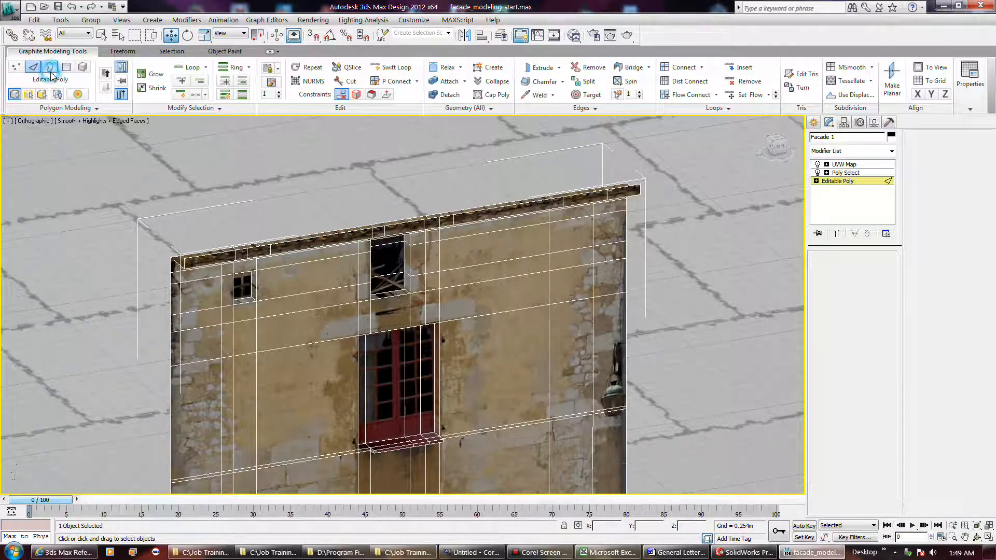
click(212, 255)
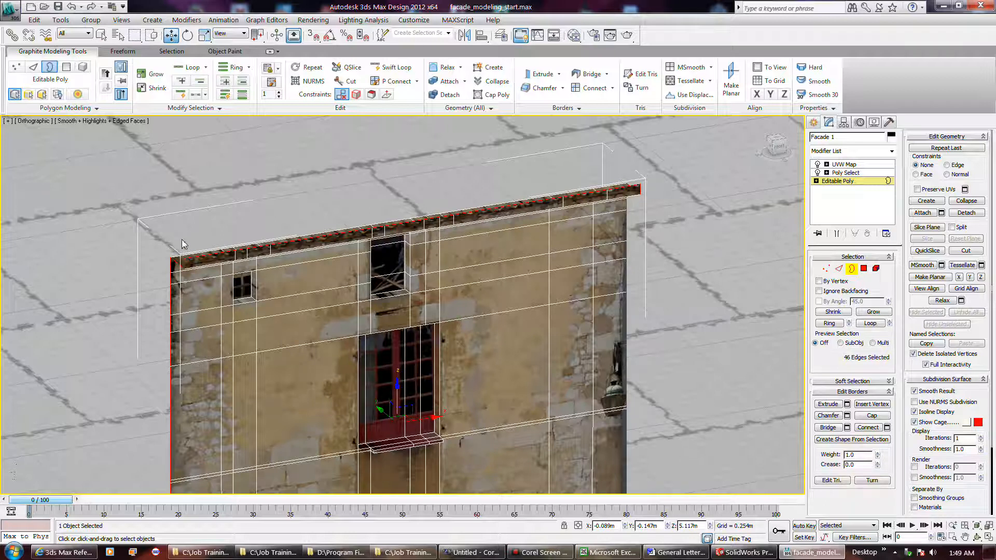
drag(192, 258, 178, 241)
key(ctrl+z)
drag(171, 266, 138, 250)
key(ctrl+z)
drag(384, 409, 331, 372)
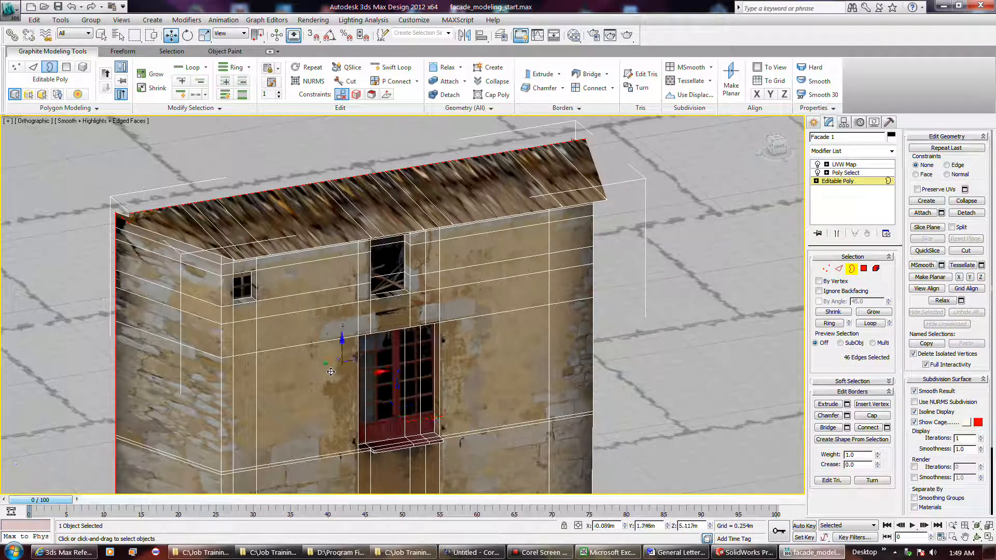
key(ctrl+z)
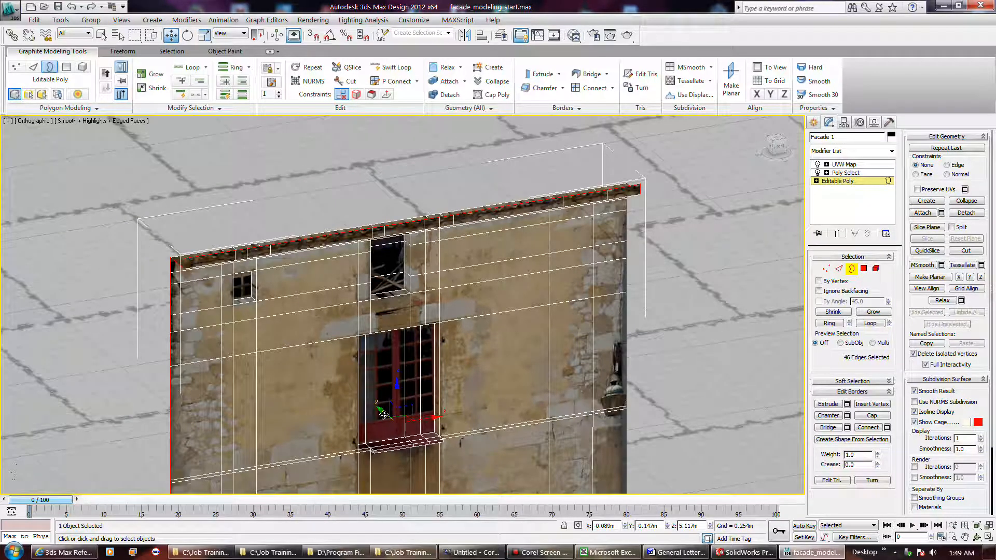
Extrude the outer border about 0.8 m backward along Y, and raise its rear top edge loop about 0.69 m to form the roof slope
shift+drag(383, 415, 360, 403)
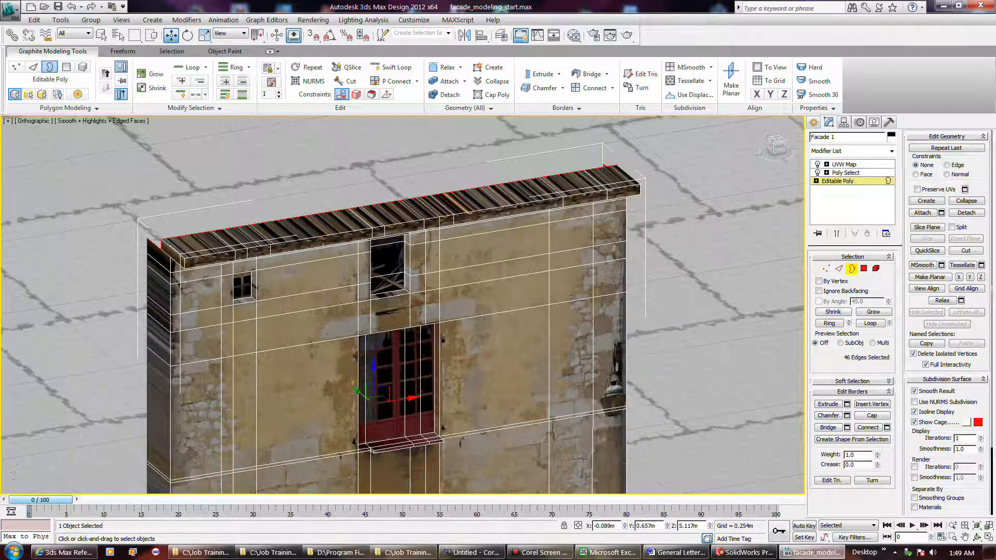
key(2)
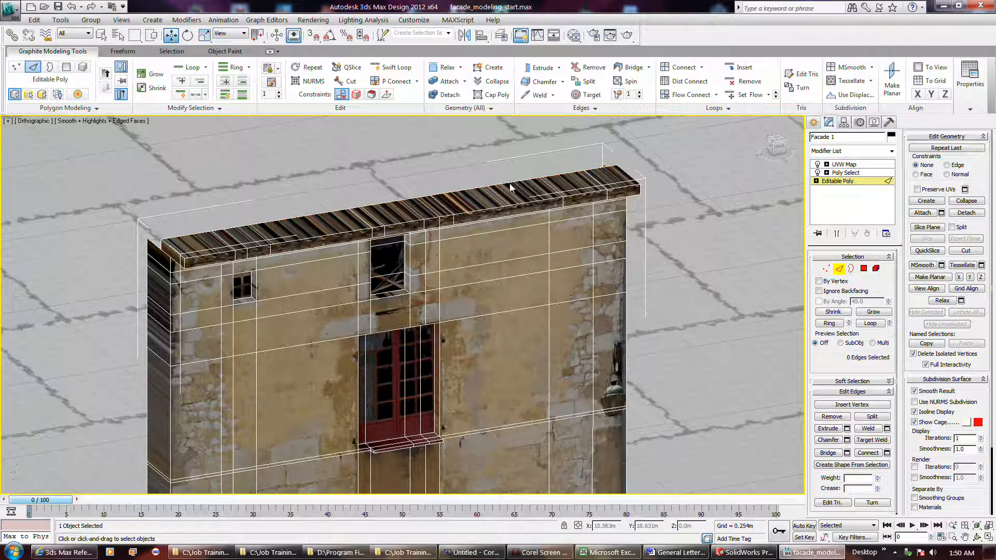
click(375, 205)
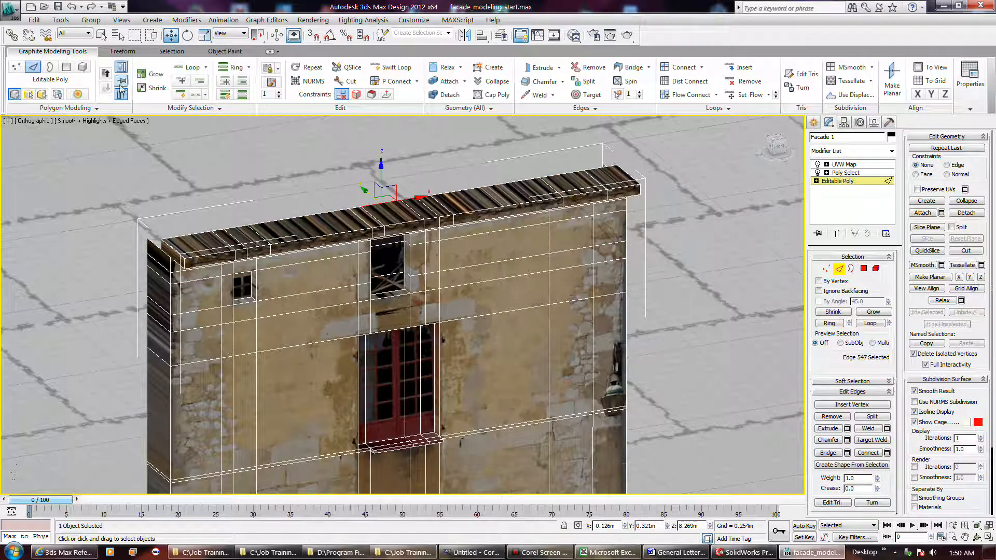
click(183, 81)
click(183, 81)
click(183, 81)
click(183, 81)
click(184, 82)
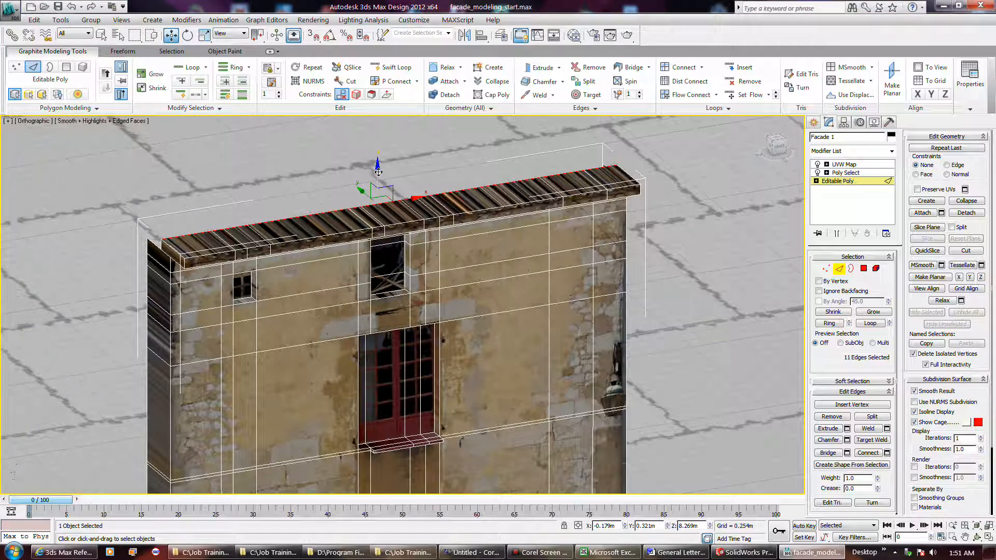
drag(379, 173, 379, 127)
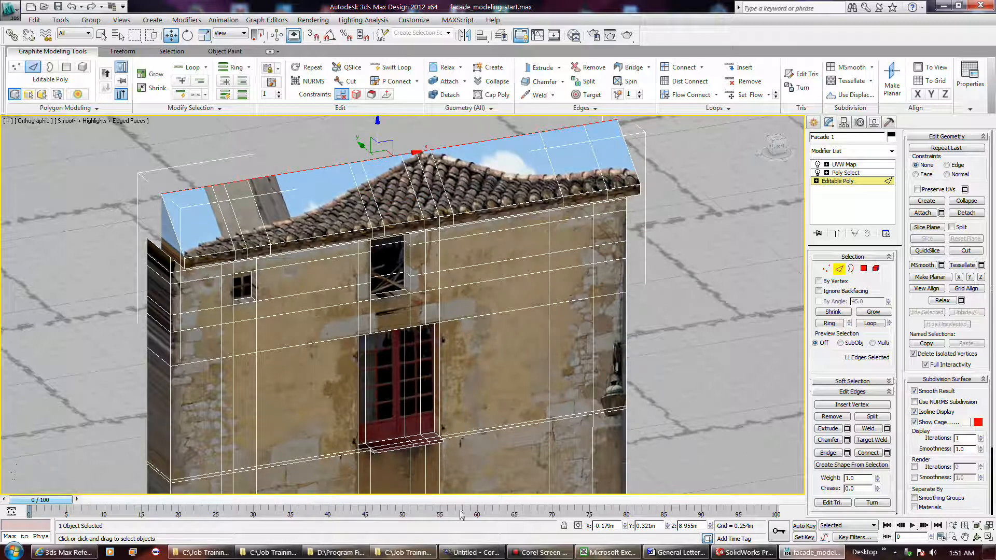
In the Front view, lower the four leftmost vertices of the raised top edge onto the roof outline in the photo
click(785, 149)
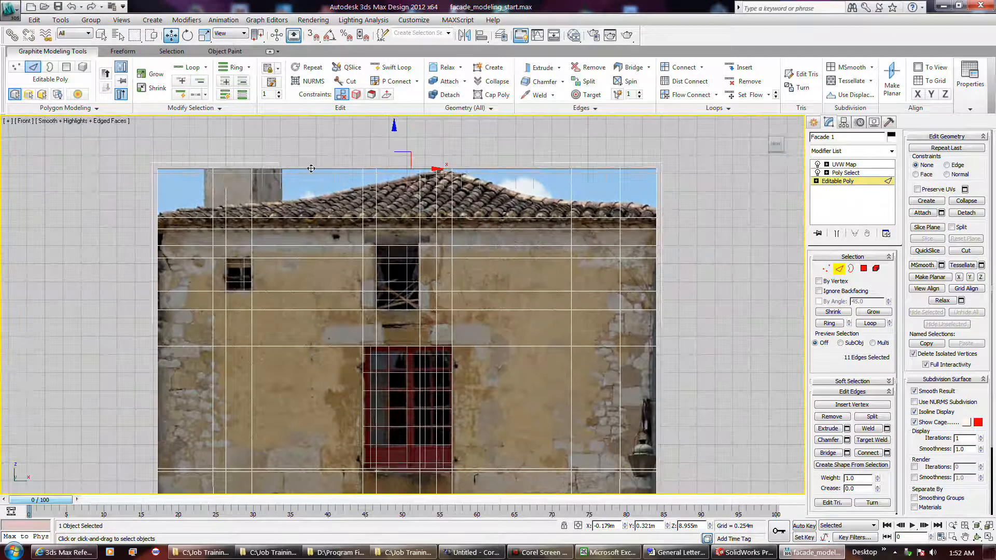
key(1)
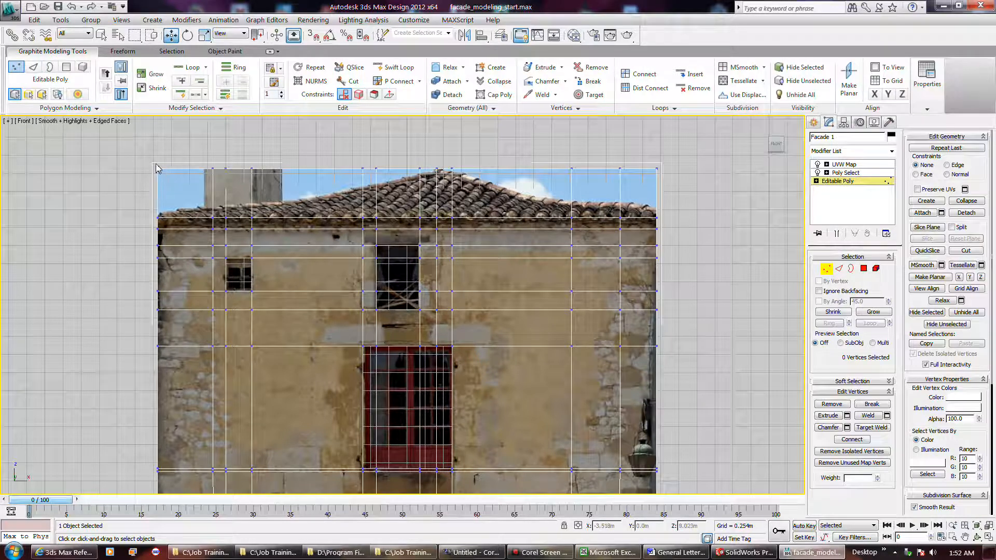
scroll(157, 169, up, 4)
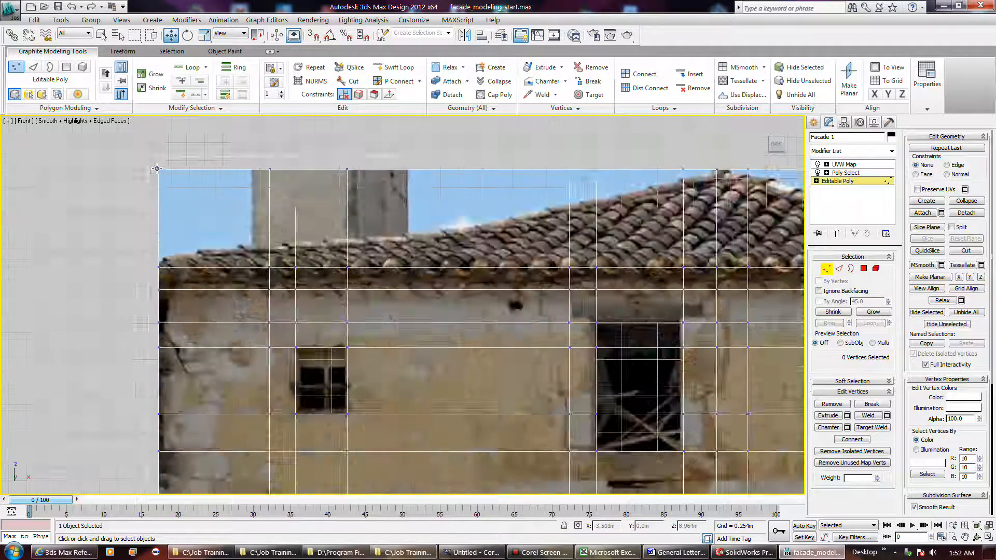
scroll(157, 168, up, 4)
click(161, 172)
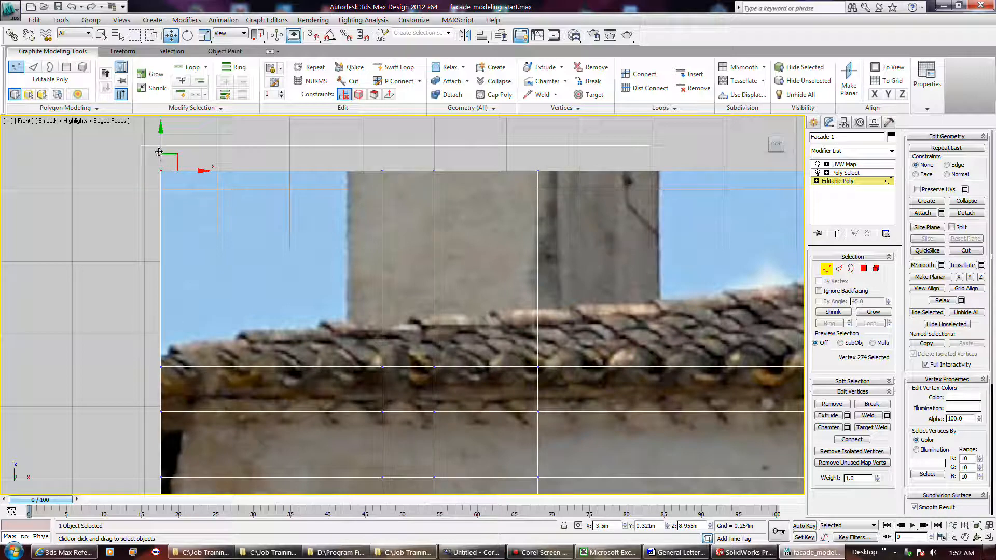
drag(168, 158, 170, 346)
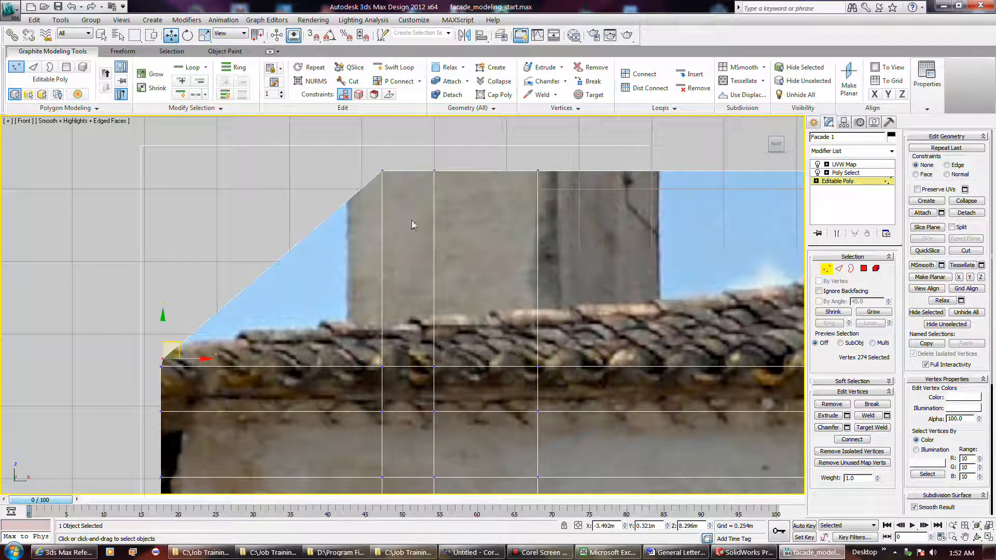
drag(381, 172, 373, 327)
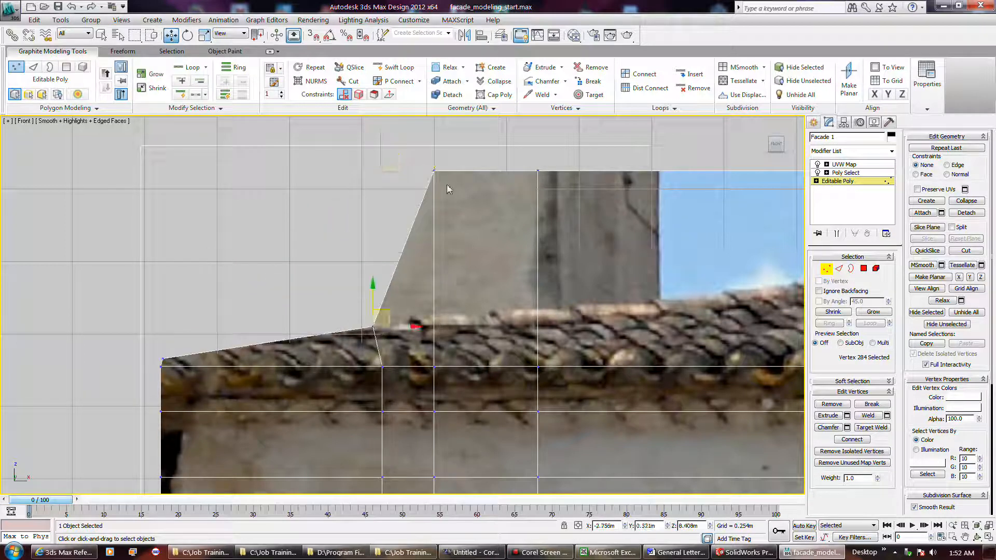
drag(433, 171, 435, 321)
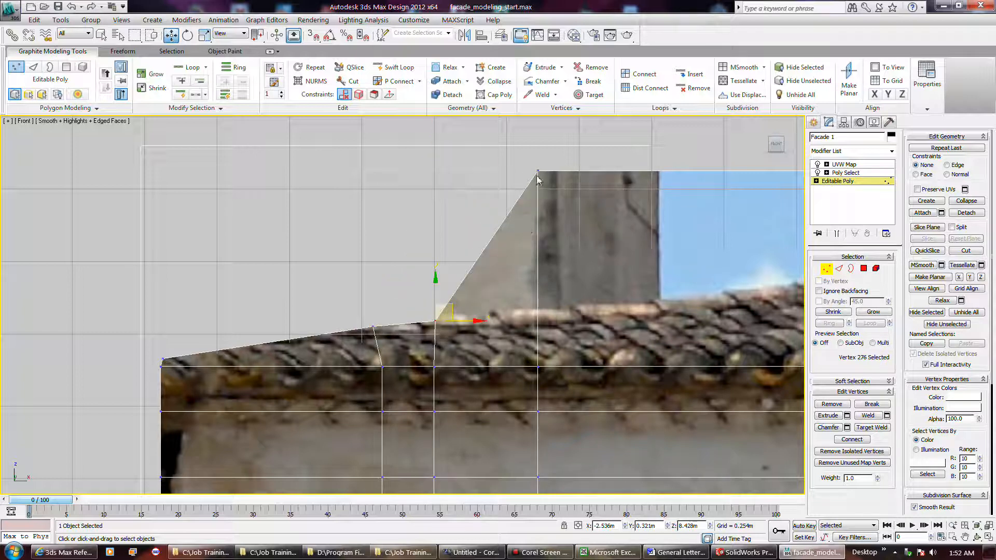
drag(538, 172, 538, 311)
Lower the two roof-edge vertices near the upper window's left side toward the photo's left slope outline
scroll(345, 185, down, 4)
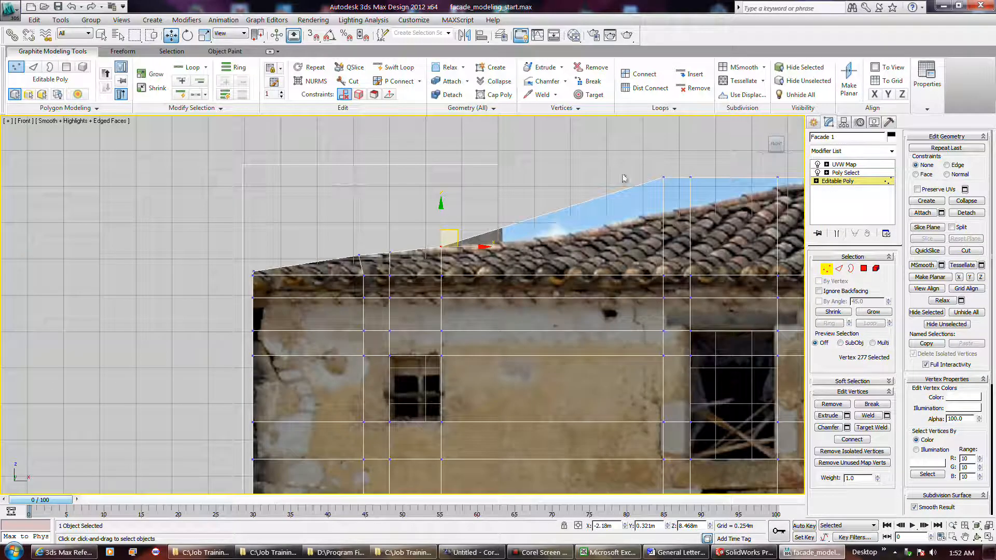
scroll(663, 178, up, 5)
drag(664, 185, 662, 285)
drag(743, 185, 747, 268)
Fit the vertex just left of the roof peak and the next vertex down the right slope to the tile outline
scroll(325, 231, down, 4)
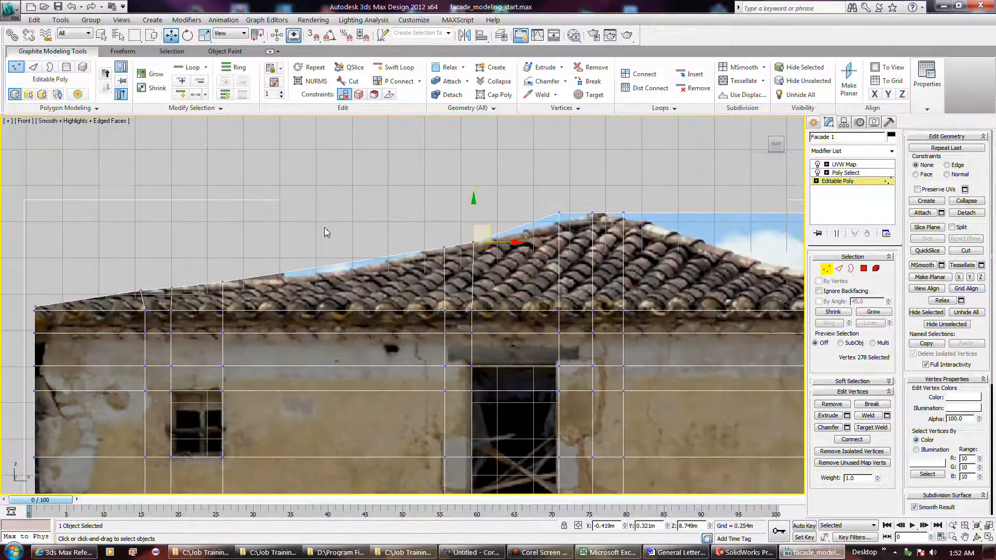
scroll(325, 231, down, 2)
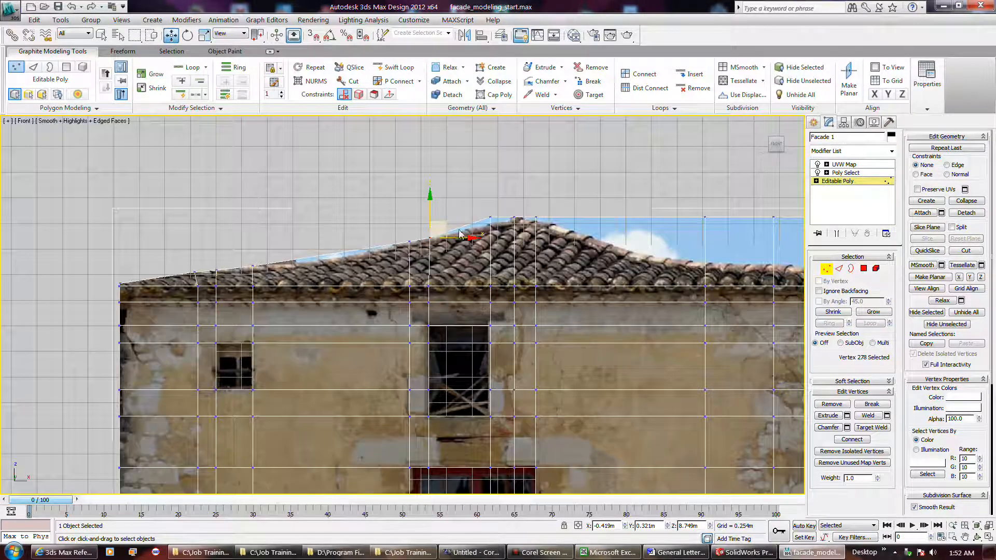
scroll(455, 235, up, 5)
drag(476, 224, 476, 249)
click(658, 223)
scroll(483, 178, down, 2)
scroll(483, 178, down, 2)
drag(783, 193, 745, 253)
Lower the two rightmost top vertices onto the photo's roof outline at the right end of the facade
scroll(382, 151, down, 5)
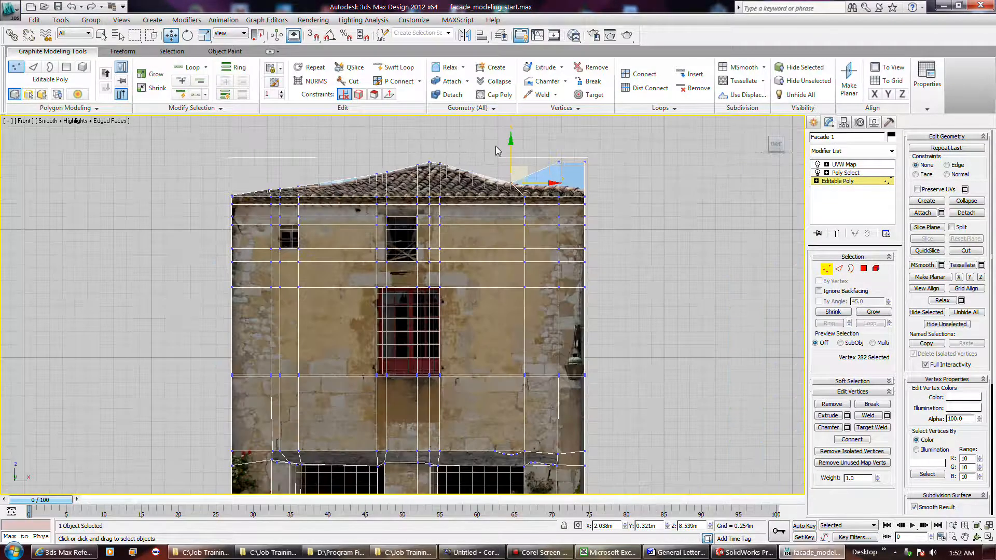
scroll(540, 156, up, 6)
drag(577, 133, 695, 197)
drag(652, 159, 650, 224)
drag(650, 224, 679, 250)
click(678, 222)
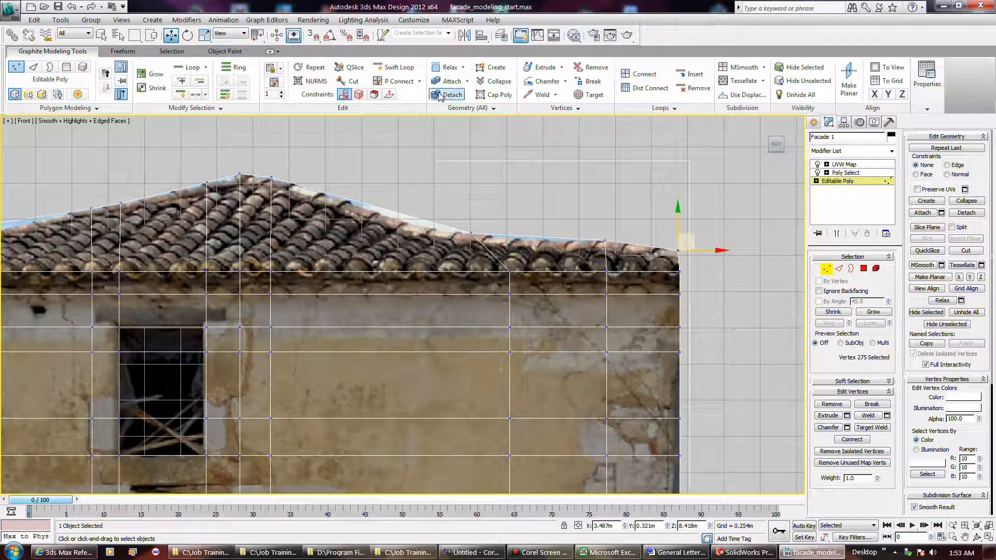
Insert three vertical edge loops across the roof's right slope with Swift Loop
click(394, 67)
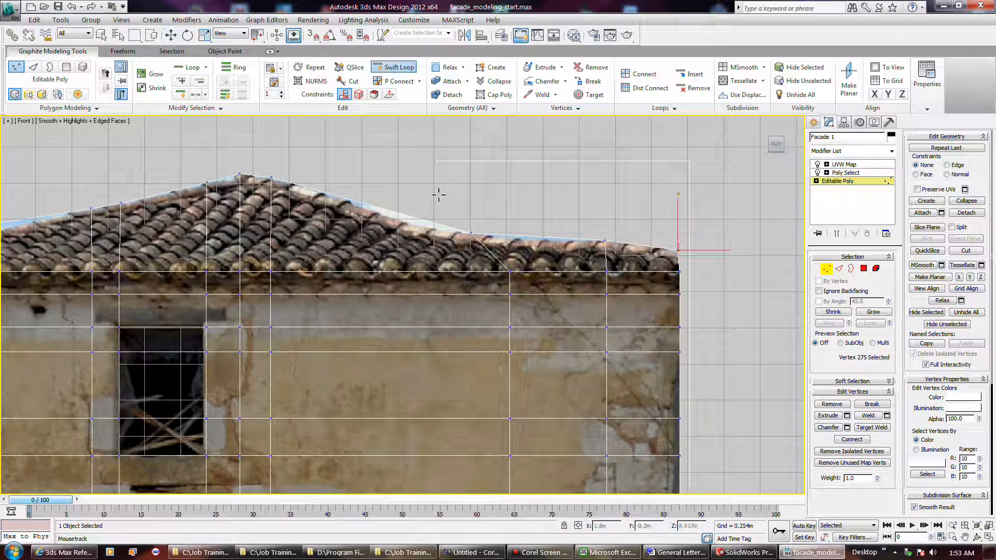
click(407, 216)
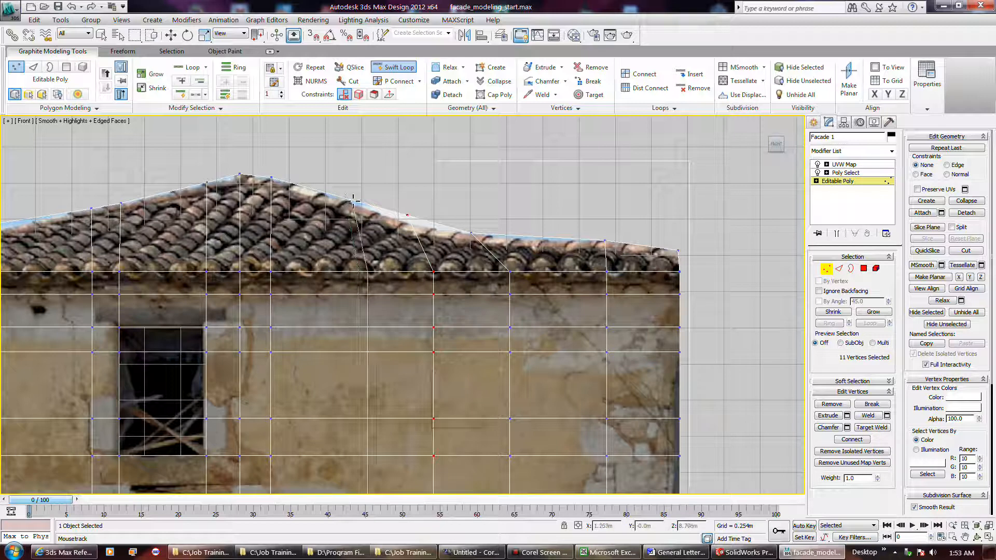
click(362, 203)
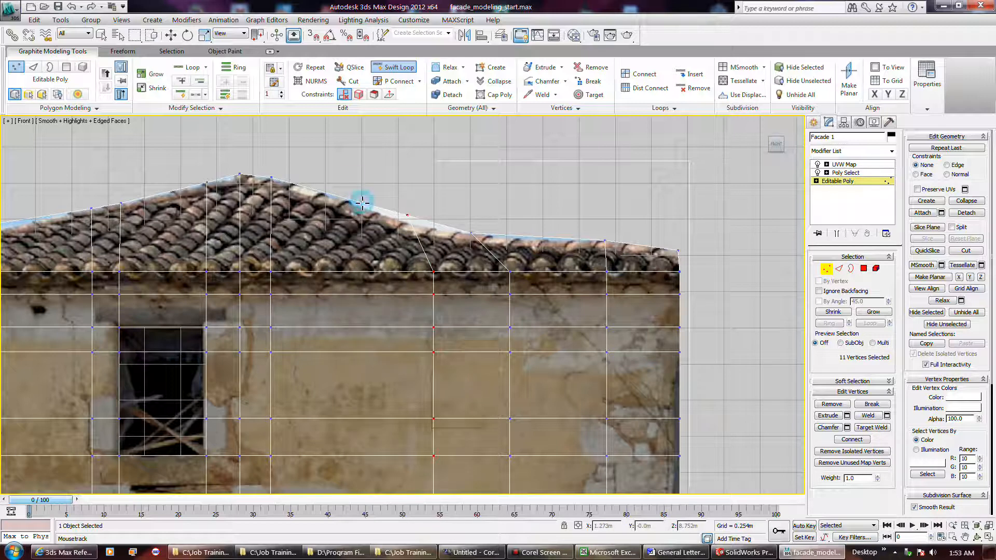
click(530, 238)
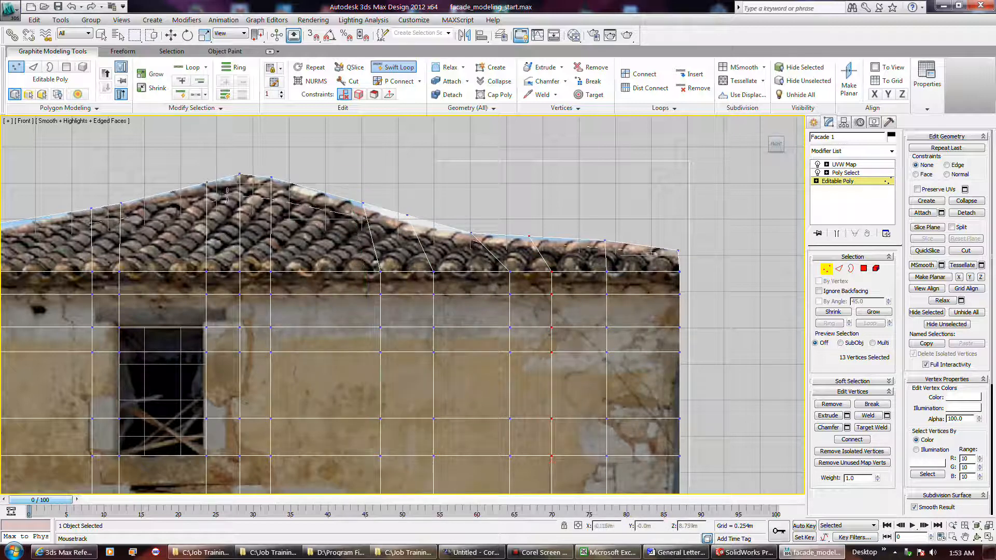
Insert three more vertical edge loops, two along the roof's left slope and one just left of the peak
click(14, 218)
scroll(220, 202, down, 5)
scroll(131, 208, up, 5)
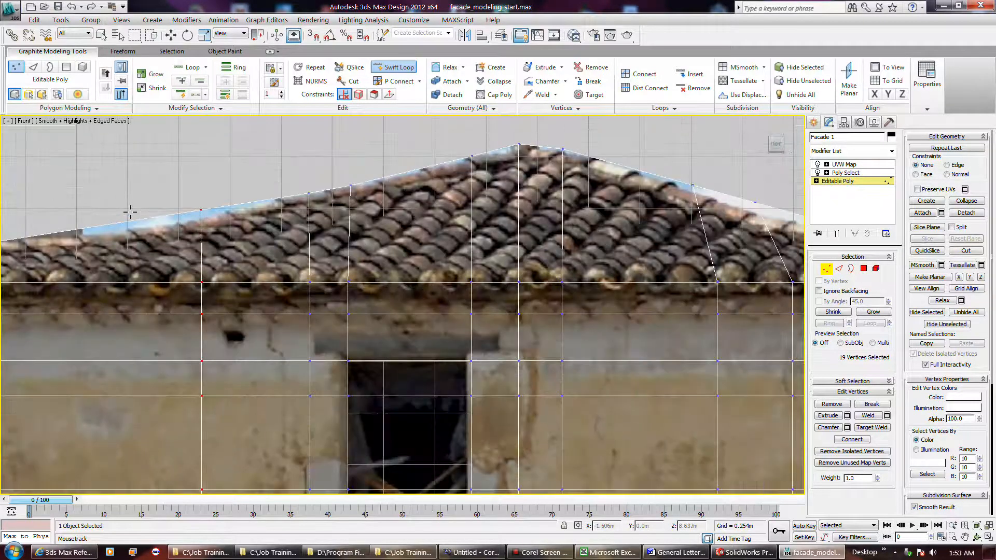
click(101, 229)
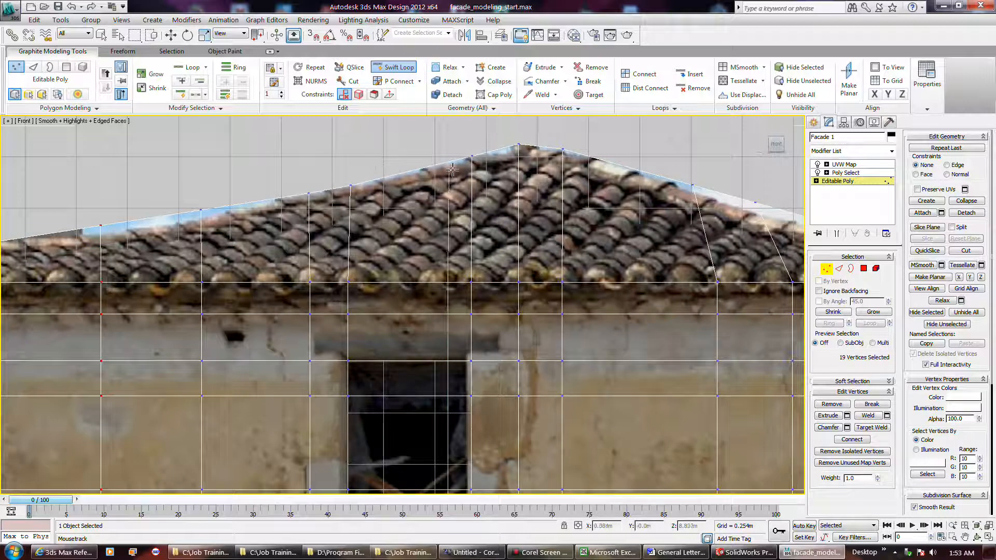
click(497, 150)
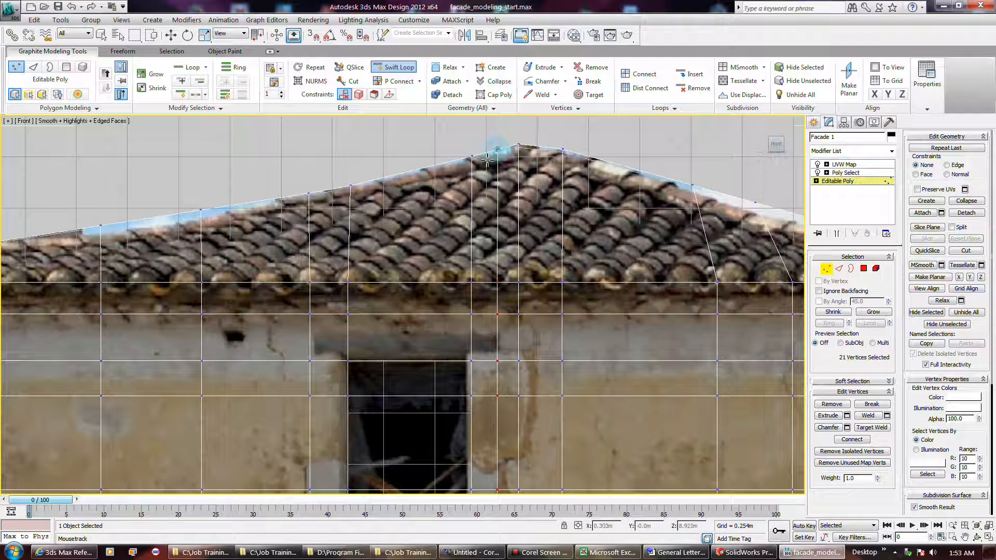
right_click(384, 159)
Move the left slope's two new top vertices and the vertices on either side of the peak onto the tile outline
click(203, 211)
drag(204, 218, 203, 219)
drag(100, 227, 107, 234)
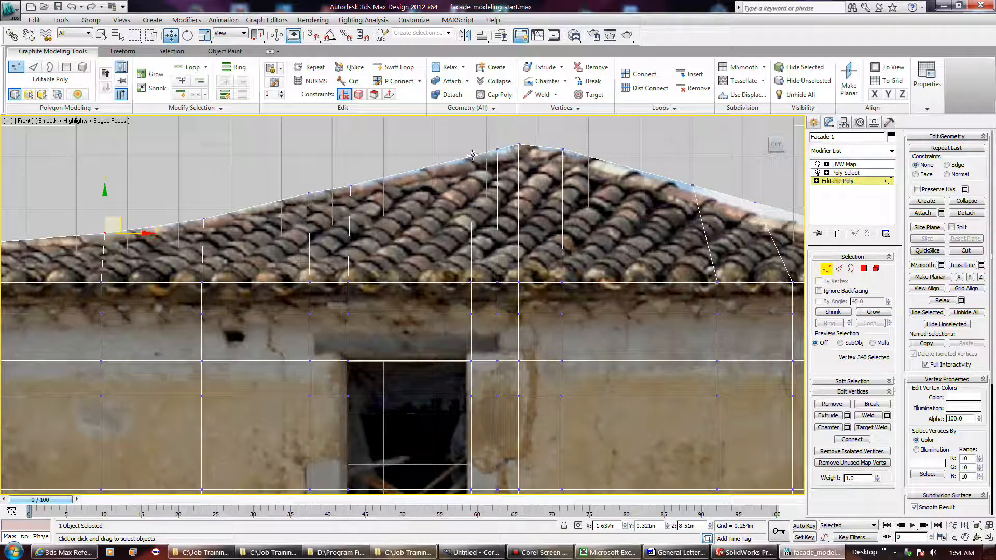
drag(473, 156, 505, 152)
click(499, 151)
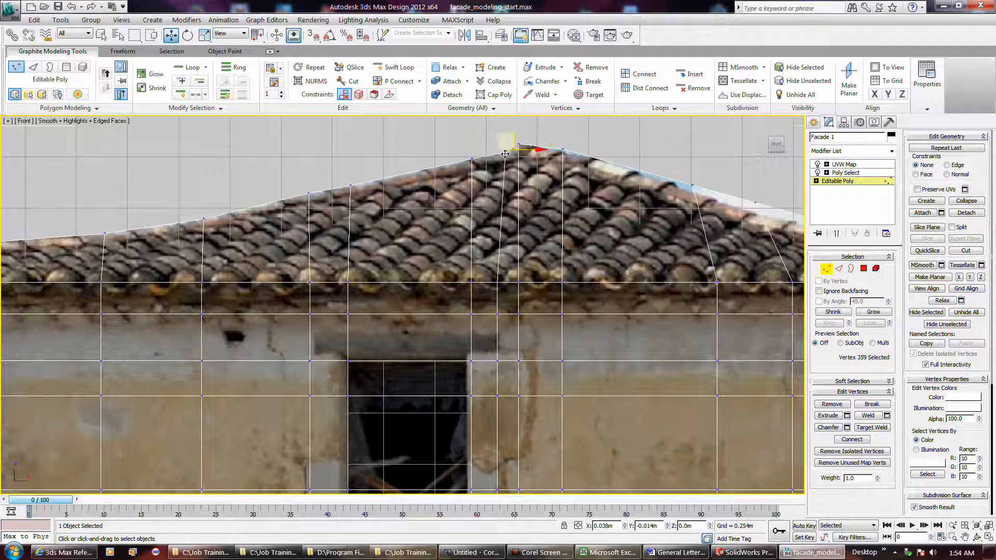
click(565, 147)
drag(562, 149, 560, 156)
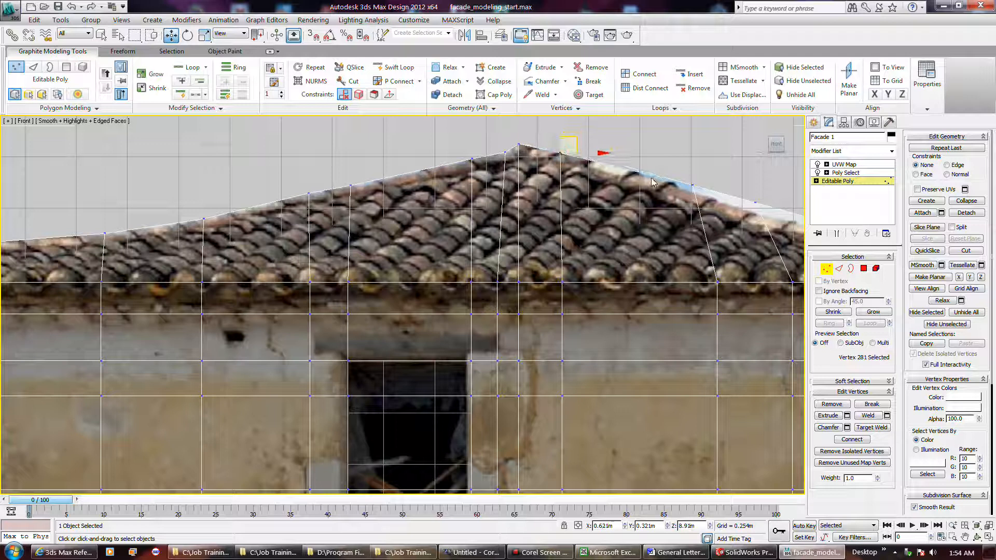
Move the three new top vertices on the roof's right slope onto the photo's tile outline
click(694, 185)
drag(694, 186, 677, 186)
click(754, 203)
drag(755, 202, 755, 207)
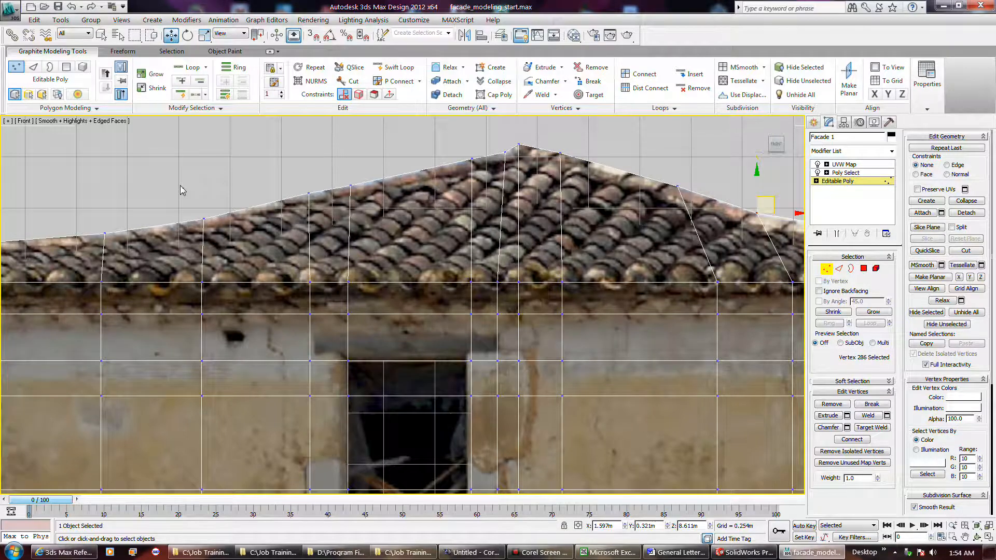
scroll(182, 190, down, 3)
scroll(555, 210, up, 5)
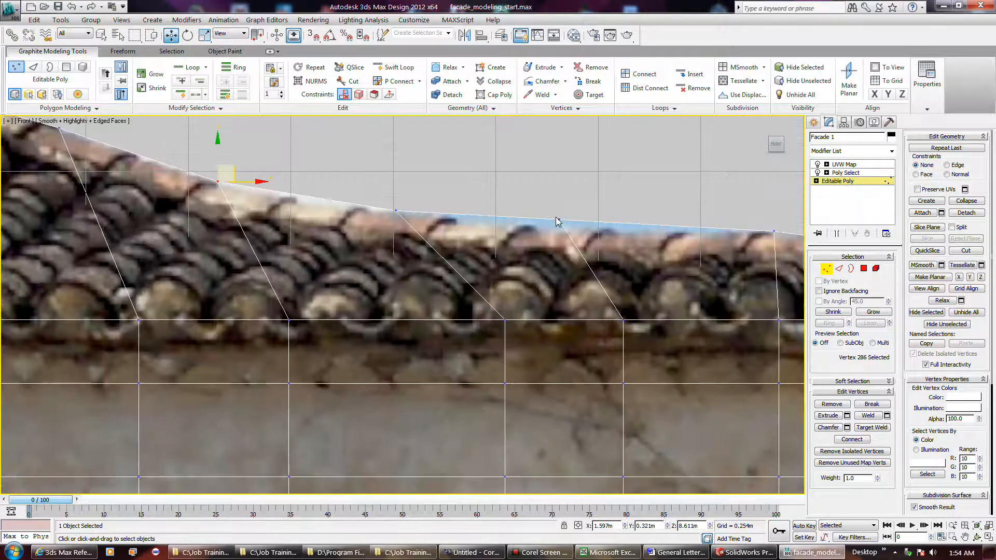
click(560, 219)
drag(560, 219, 562, 232)
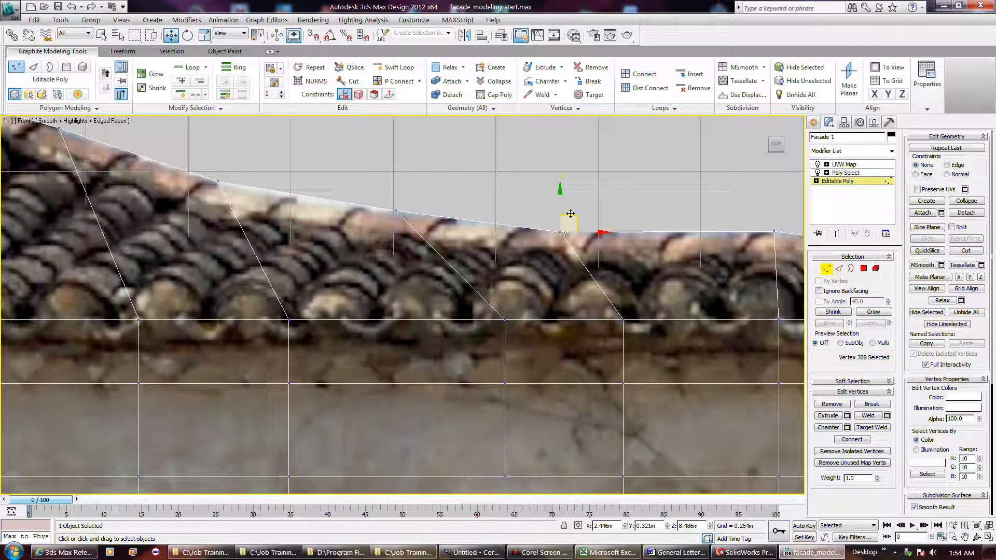
click(397, 209)
scroll(332, 176, down, 4)
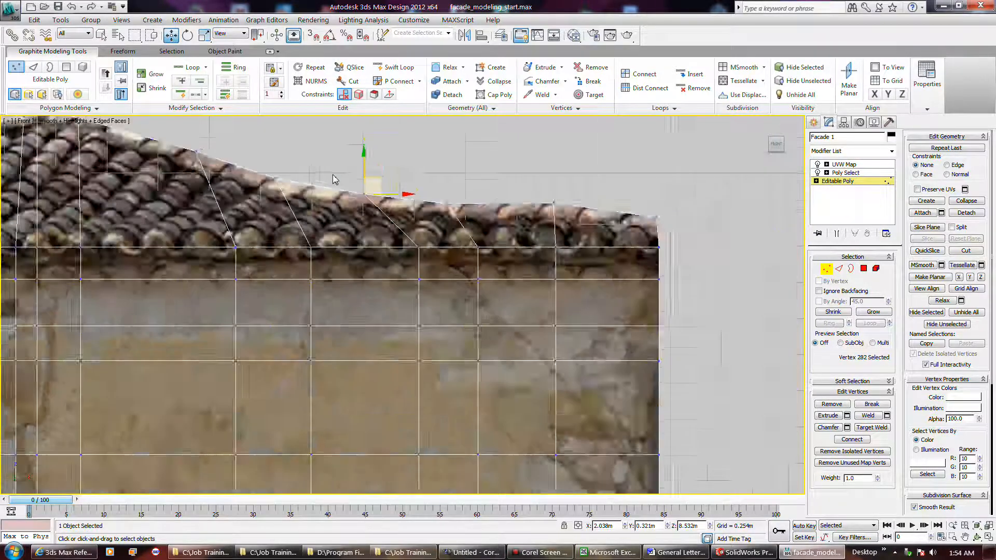
scroll(597, 223, down, 3)
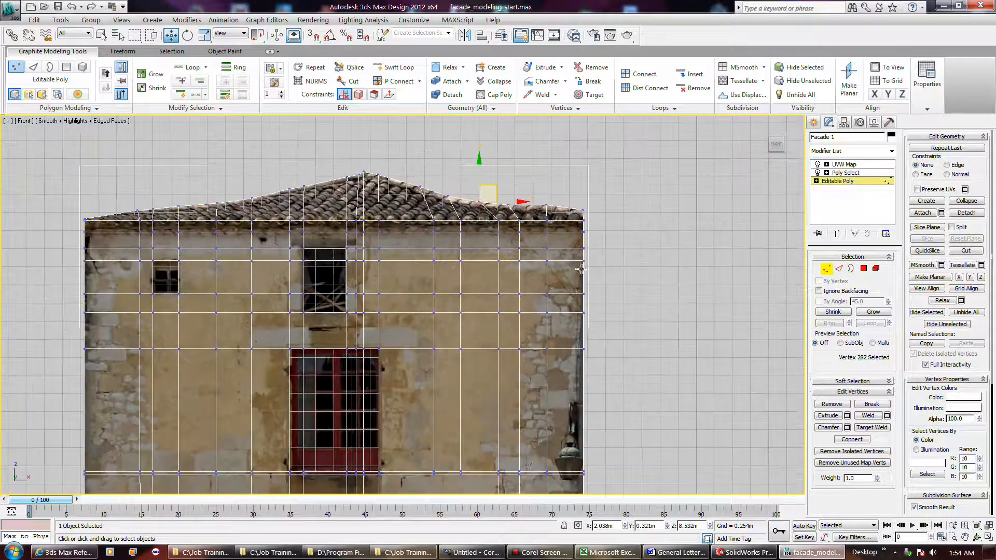
Render the orthographic view of the facade to check the model, and close the rendered image
click(539, 552)
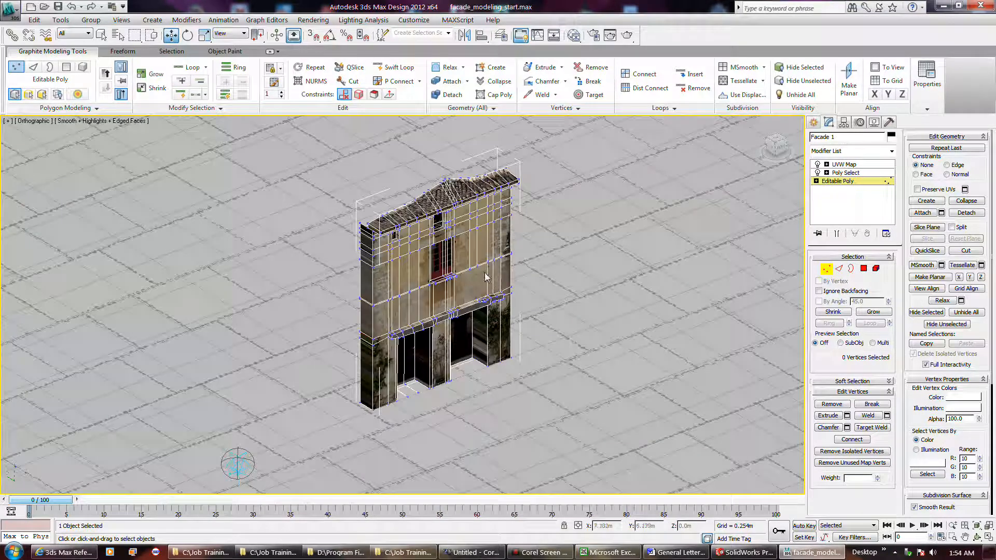
scroll(453, 318, up, 5)
scroll(453, 318, down, 5)
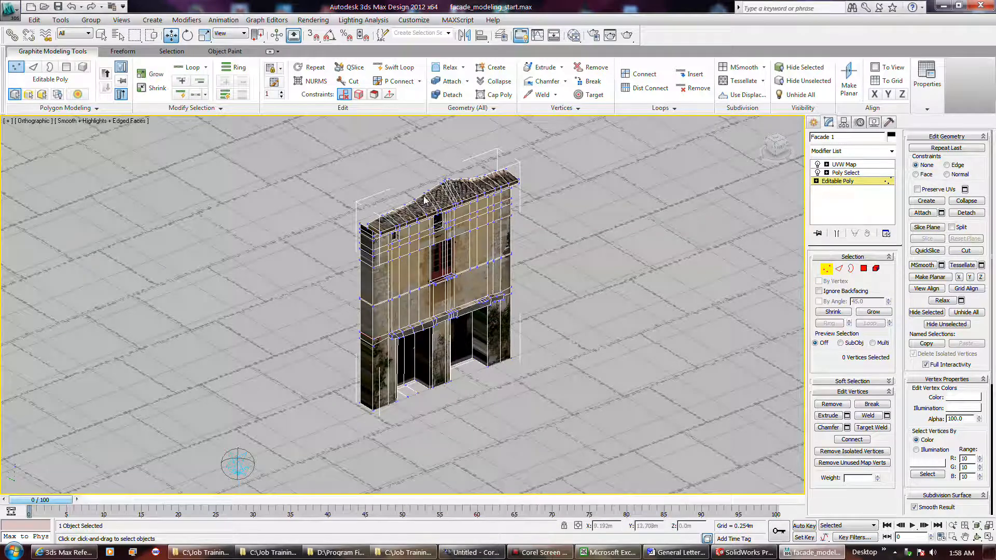
click(627, 35)
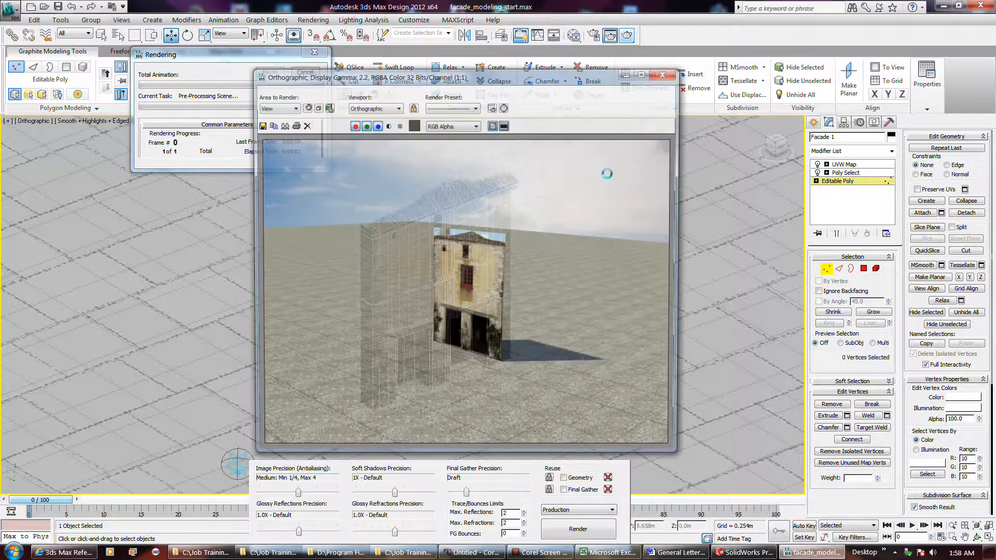
click(610, 201)
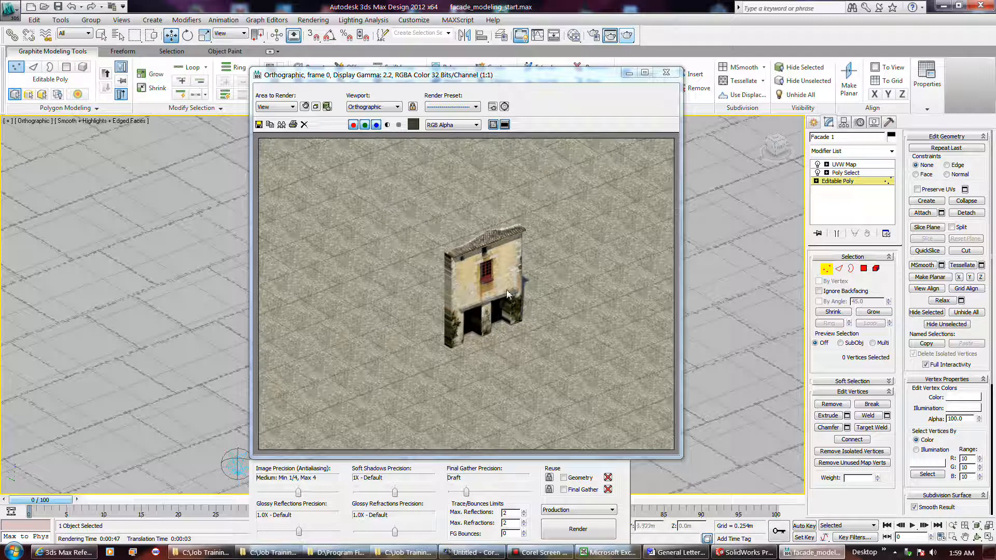
click(666, 73)
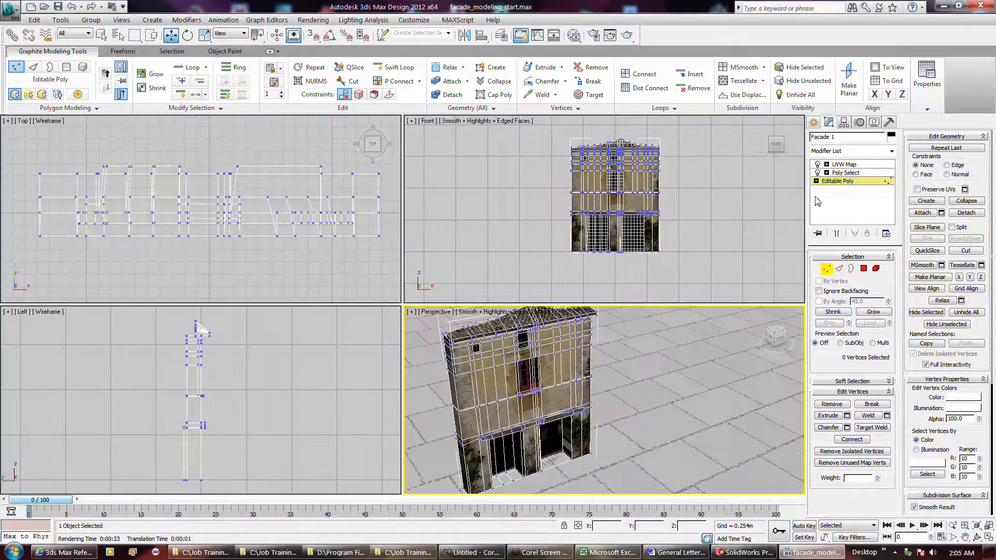
Maximize the perspective view and add an Unwrap UVW modifier above the facade's UVW Map
click(844, 164)
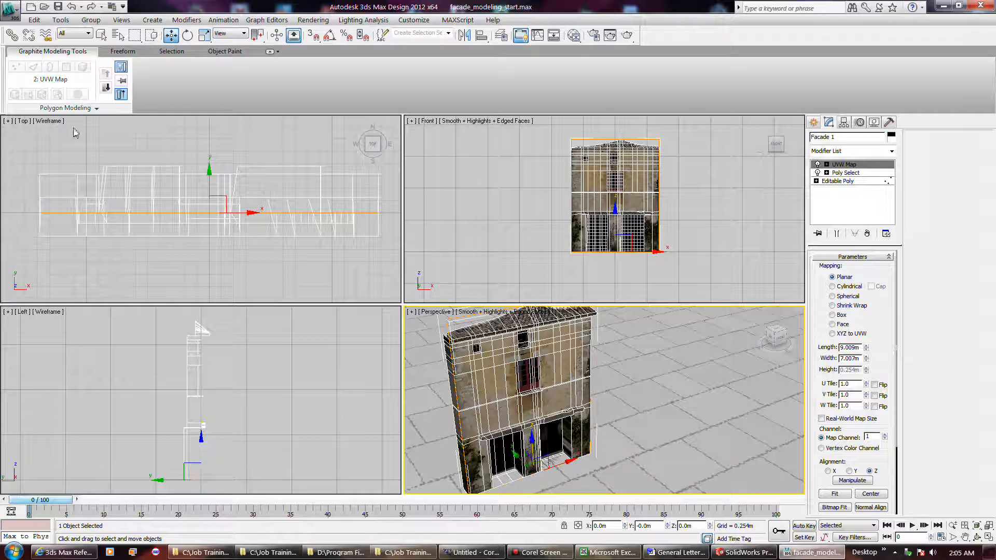
click(8, 121)
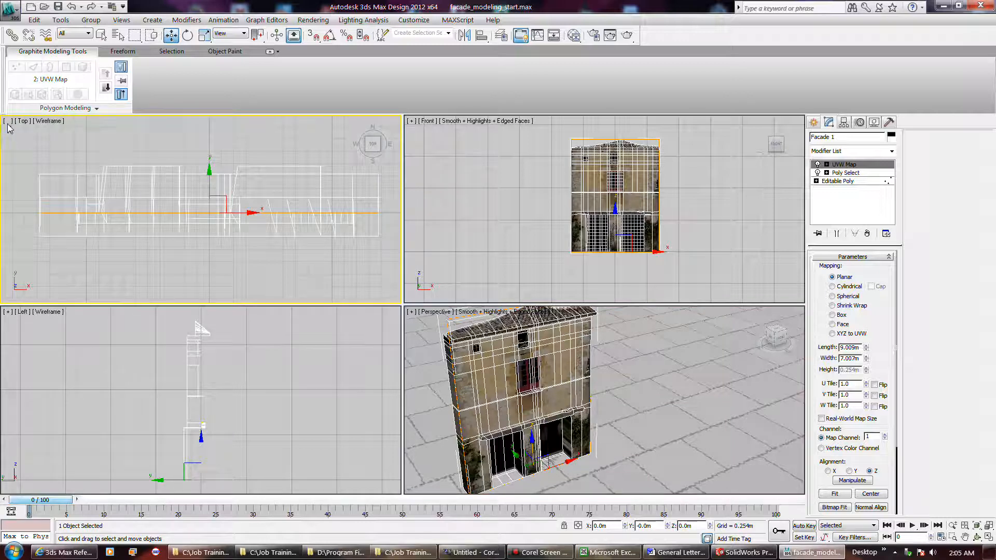
click(8, 122)
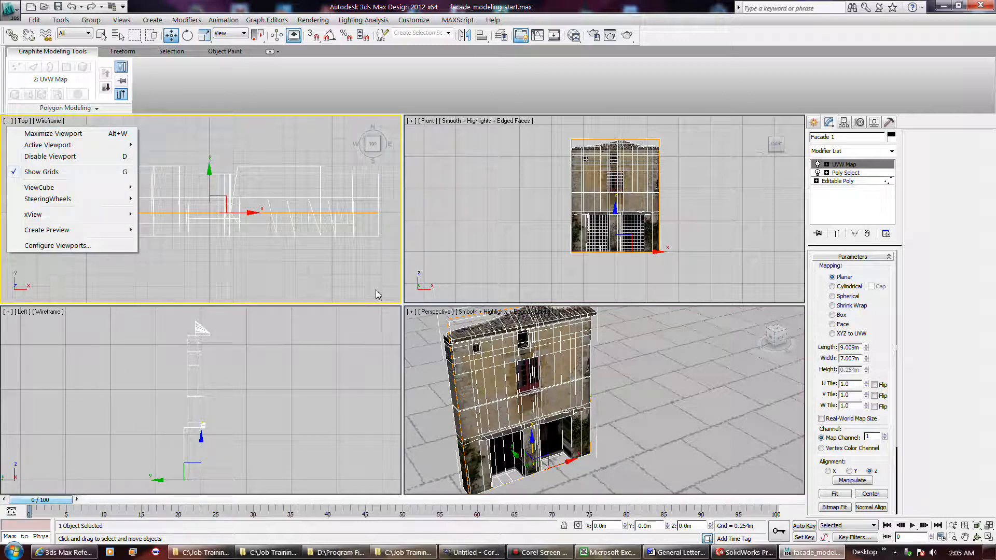
click(411, 312)
click(447, 325)
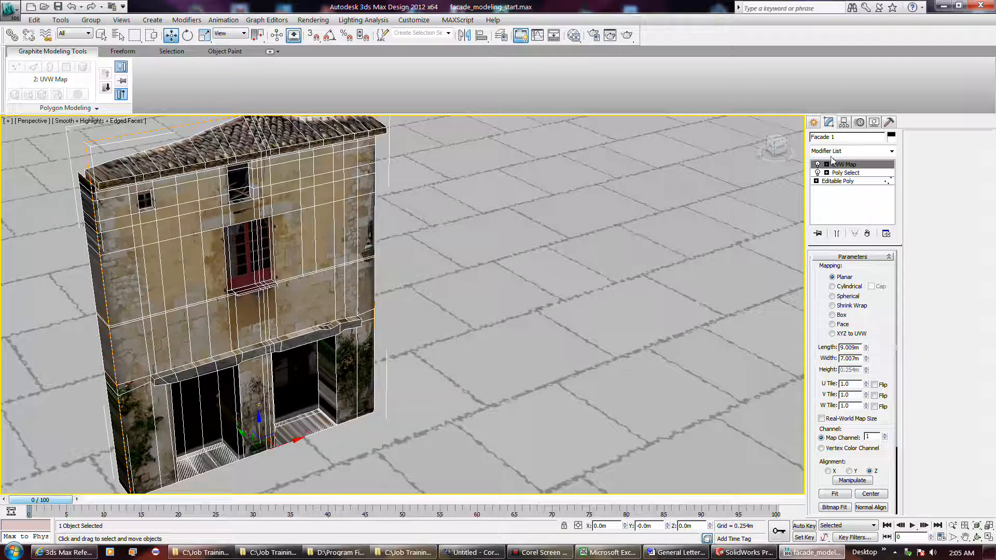
click(869, 151)
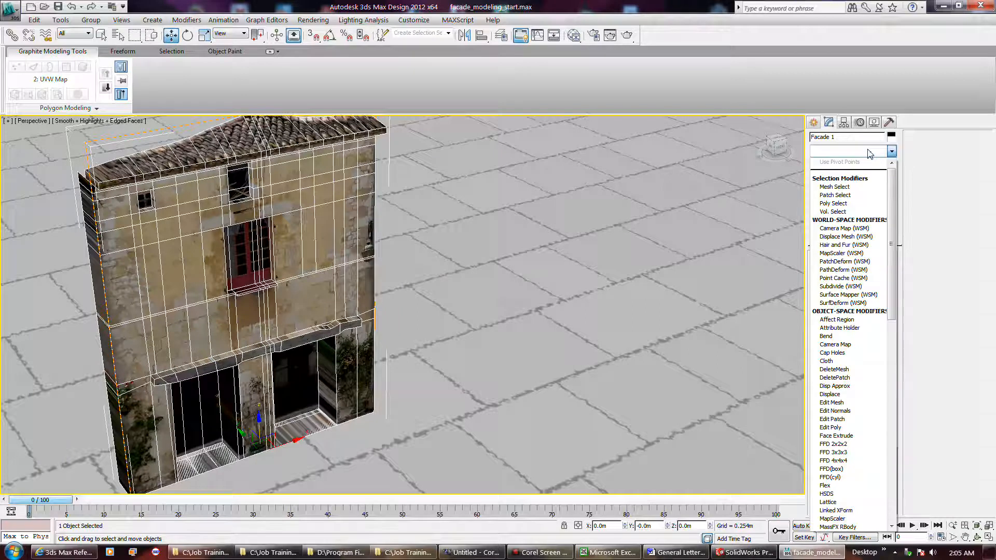
key(u)
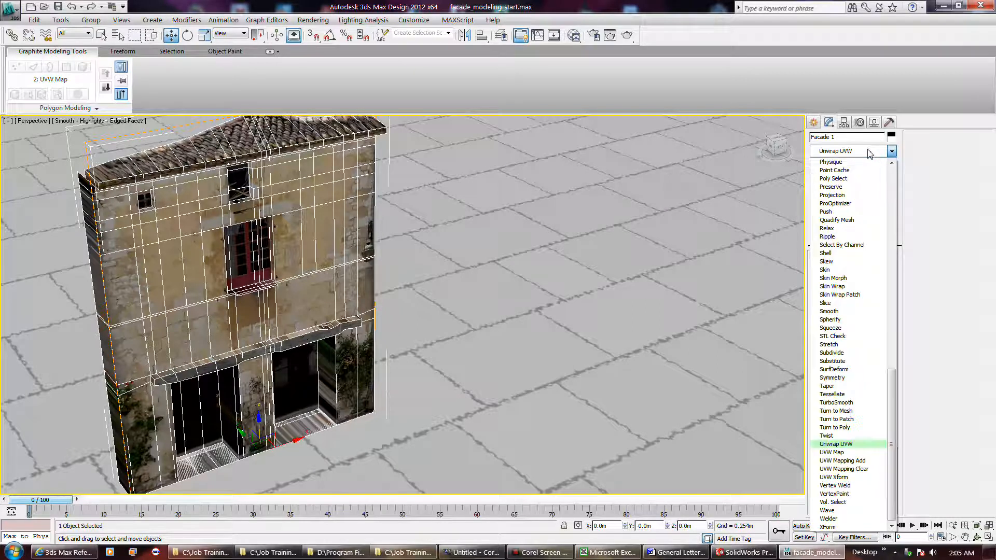
click(833, 445)
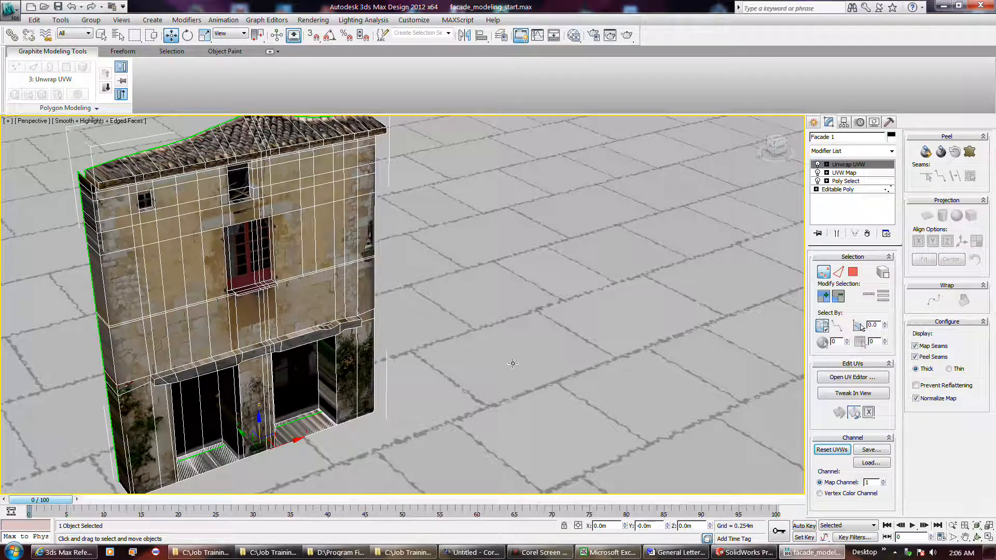
Select the inner side face of the left doorway, beside the central pier, at the Unwrap UVW face level
click(852, 272)
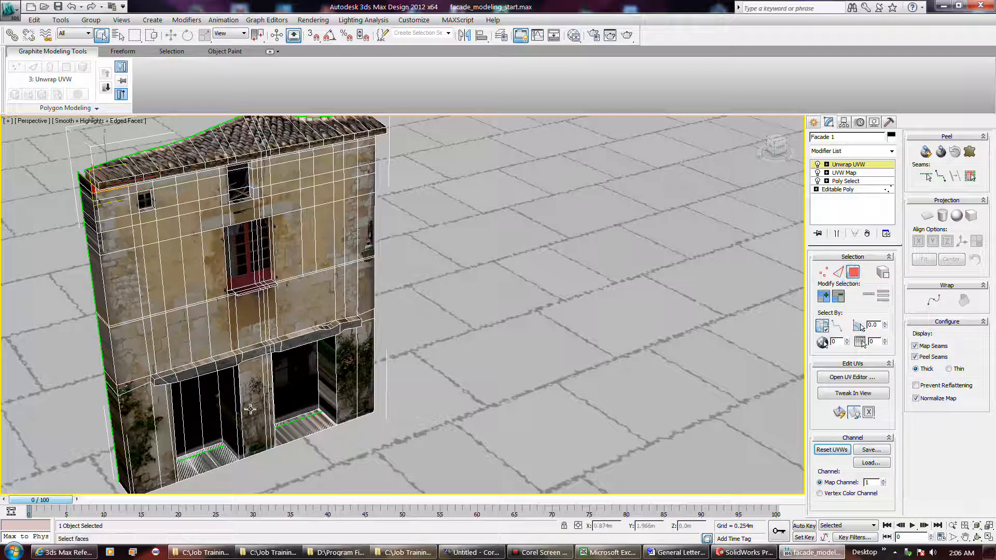
click(233, 410)
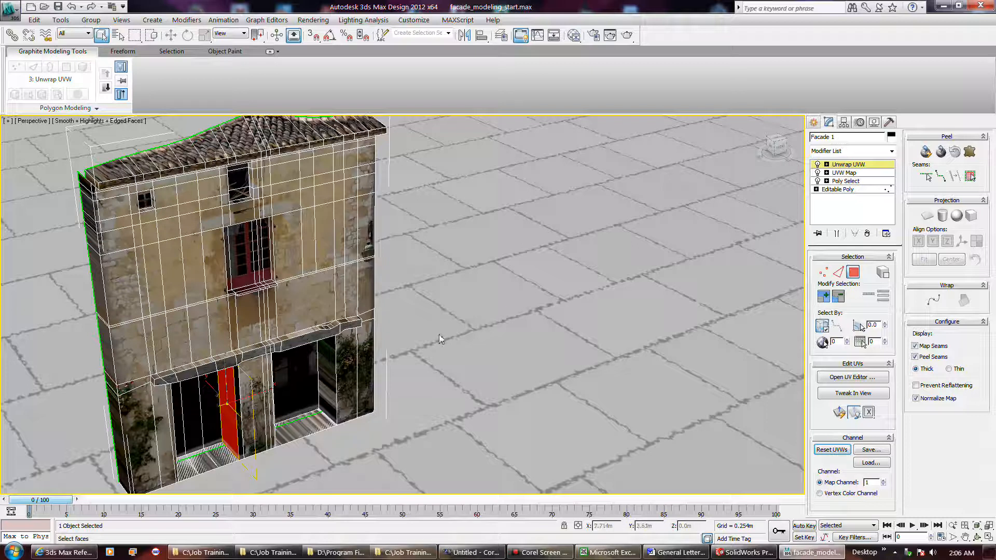
key(z)
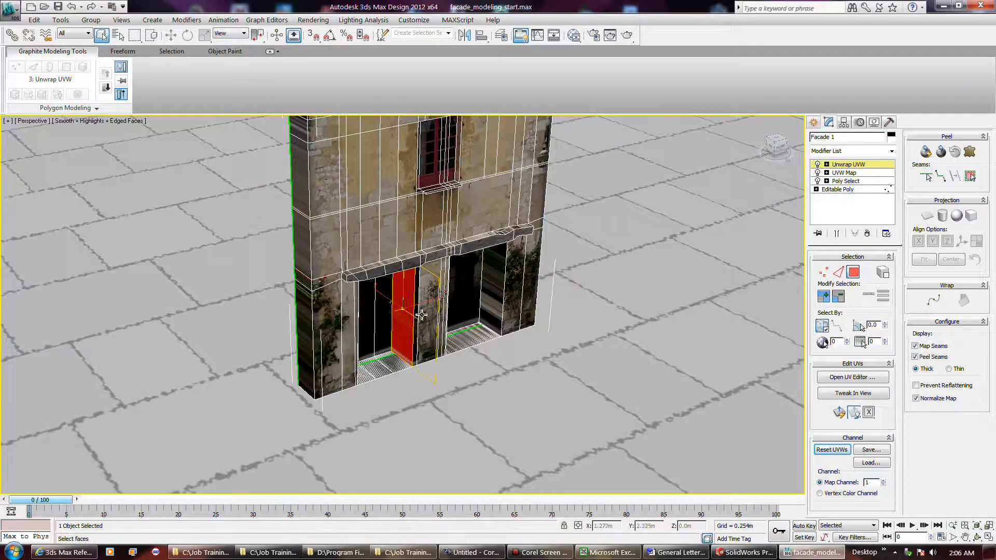
scroll(404, 321, up, 5)
scroll(404, 323, down, 3)
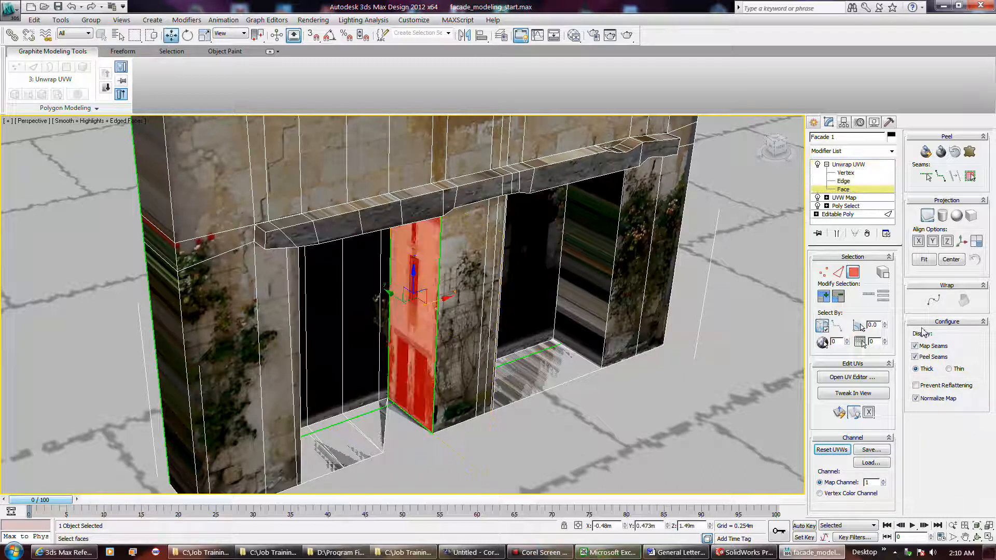
Apply planar mapping to the selected doorway side face and leave the projection mode
click(927, 216)
click(840, 413)
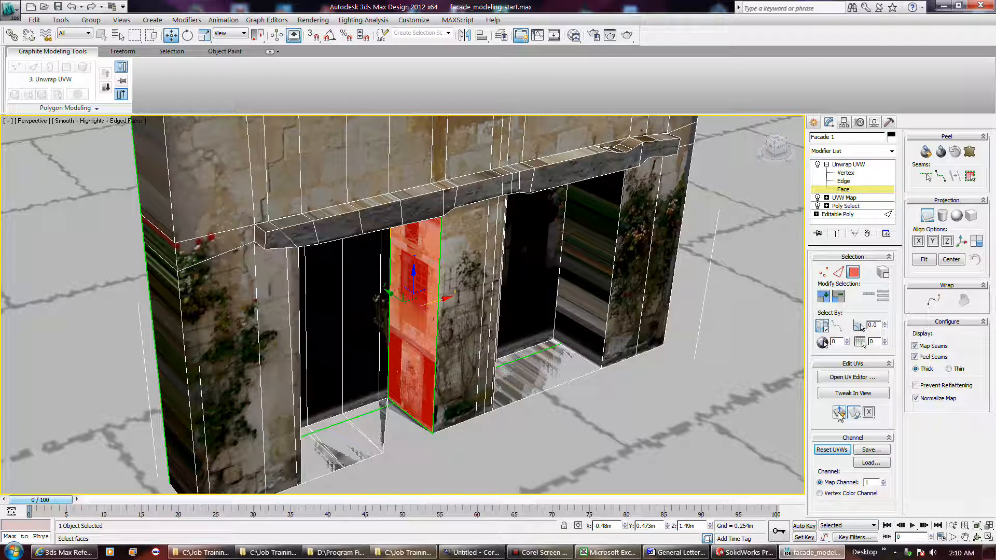
click(927, 217)
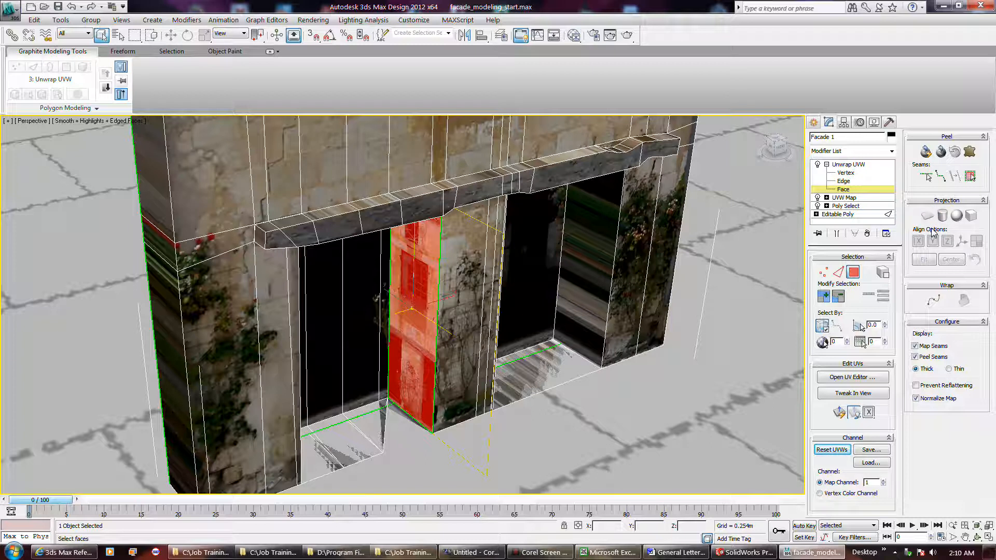
click(928, 219)
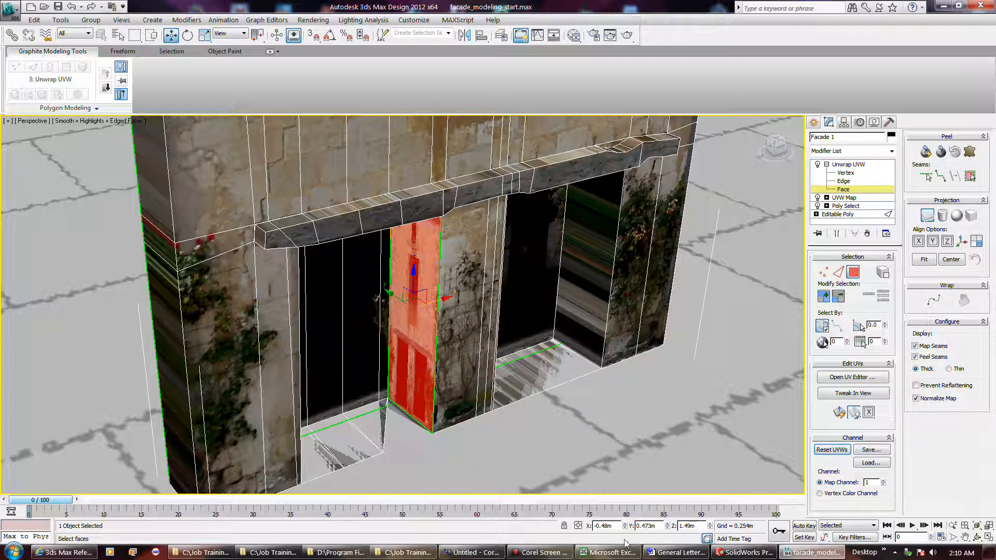
click(927, 218)
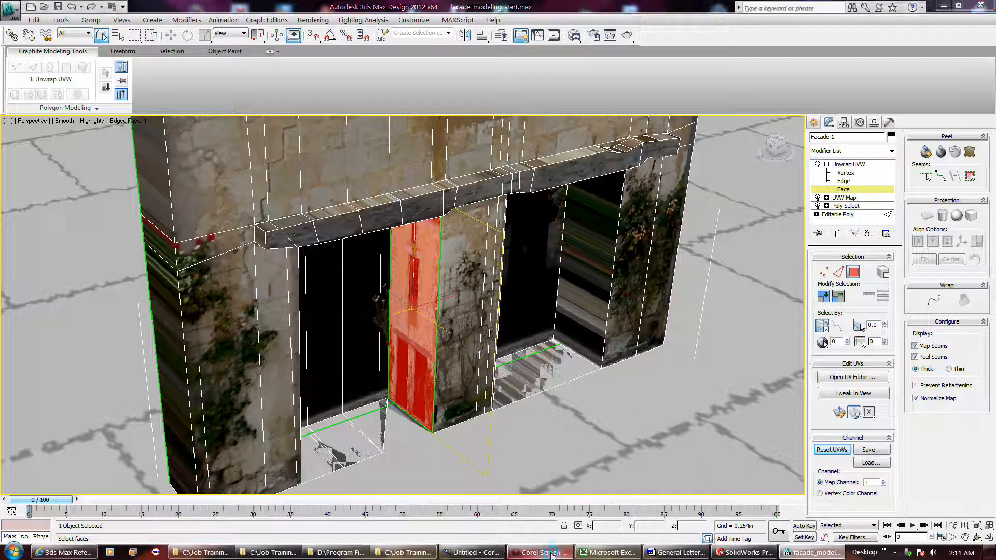
Open the UV editor over the fac1.jpg map, show only the selected face's UVs, and switch to Freeform mode
click(833, 378)
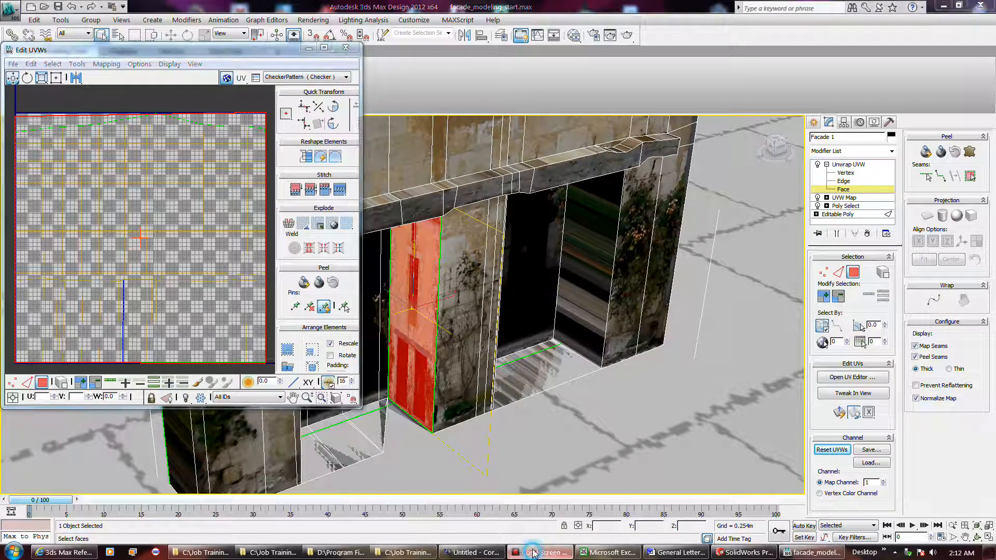
click(167, 398)
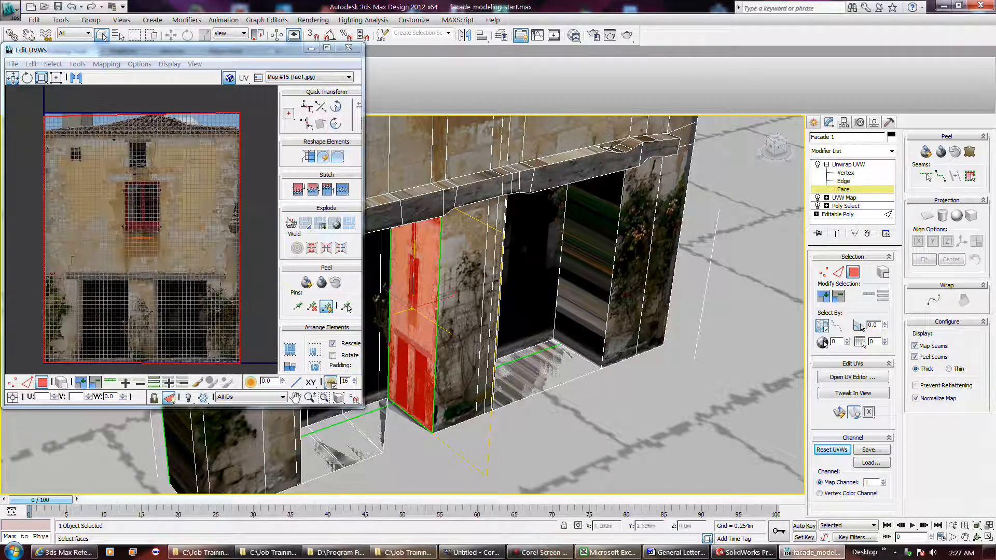
click(56, 78)
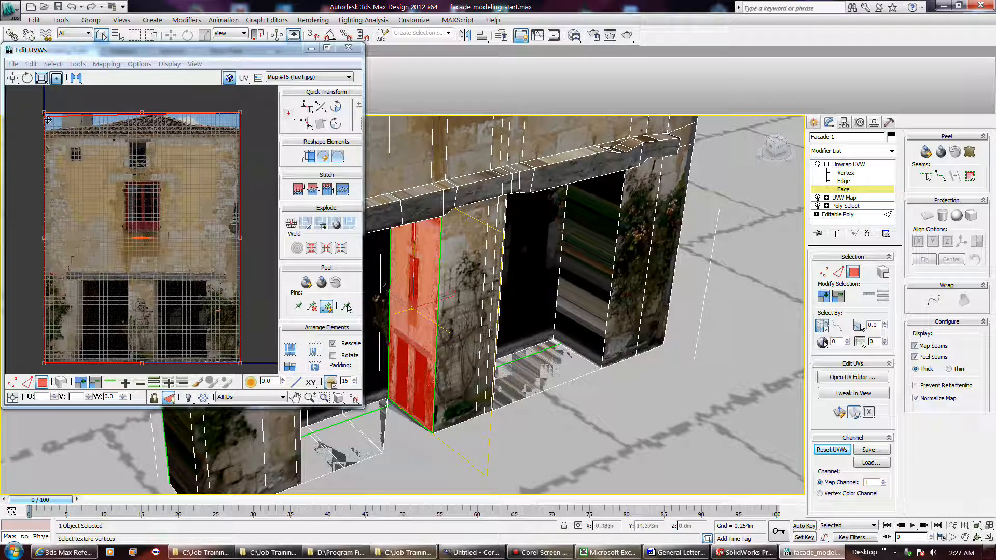
Scale the face's UVs down to doorway height and shift them left so they start at the central pier's left edge
drag(46, 115, 137, 282)
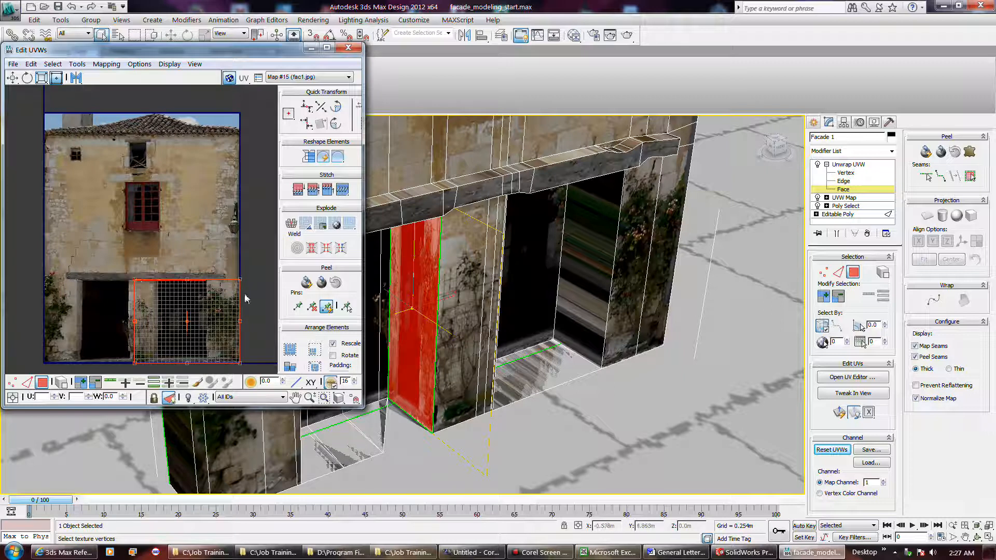
drag(240, 322, 214, 306)
key(ctrl+z)
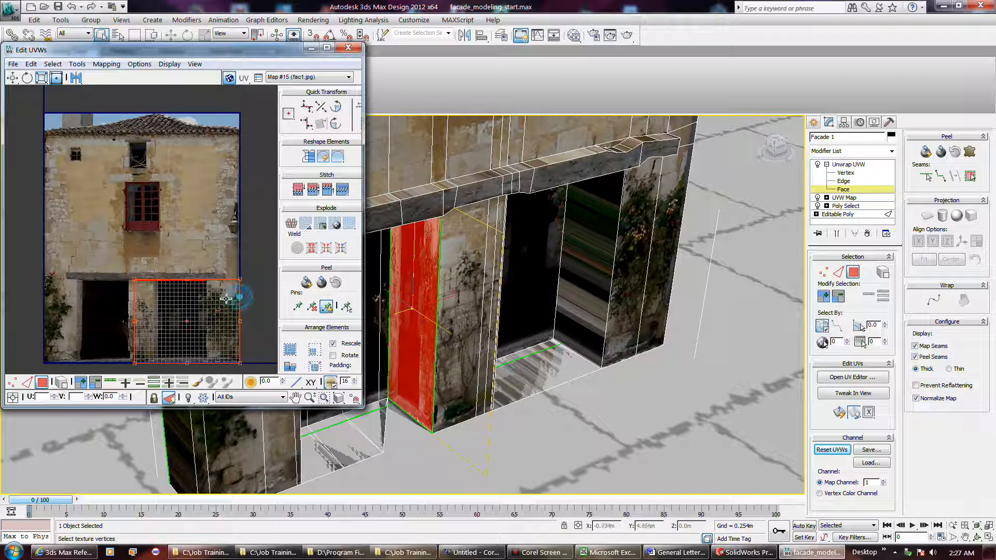
drag(239, 305, 234, 305)
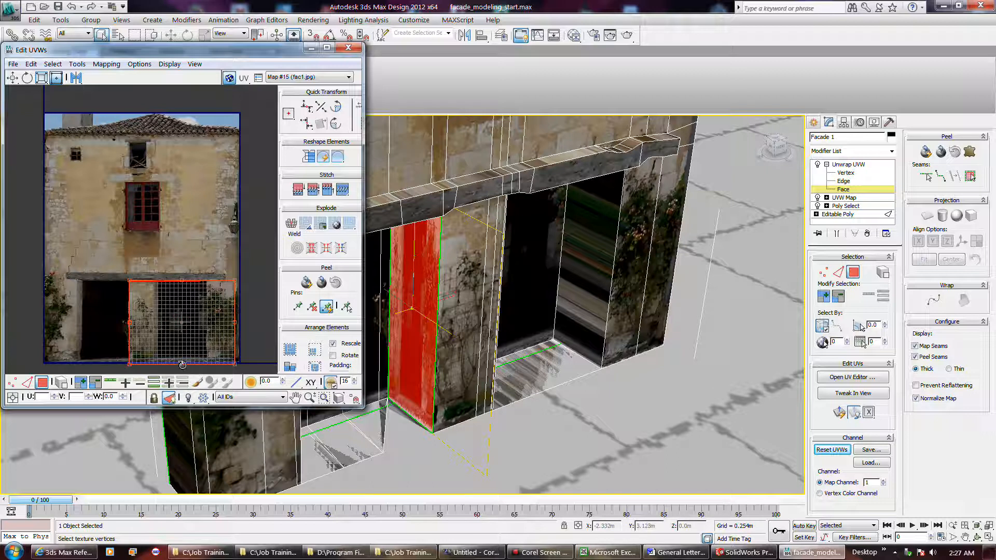
drag(182, 365, 185, 356)
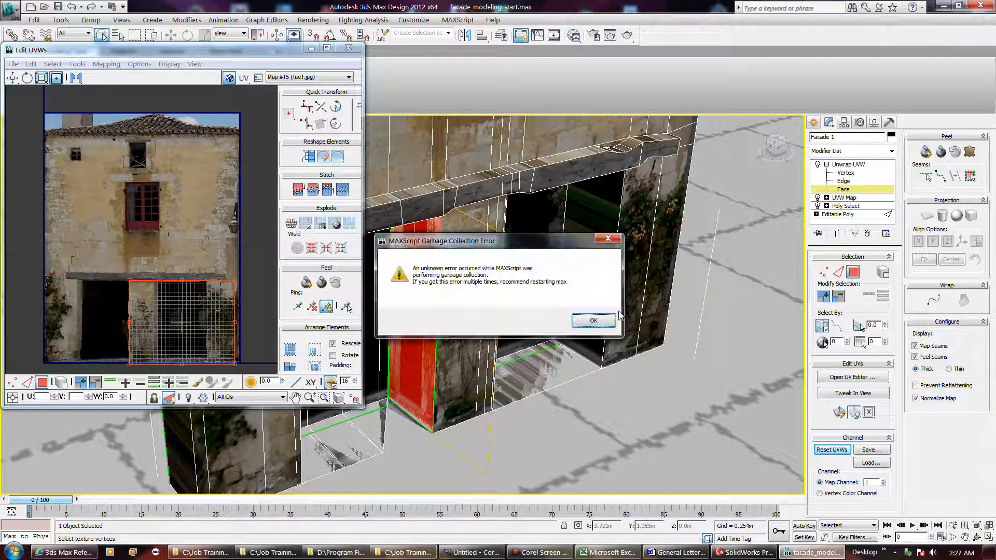
click(596, 320)
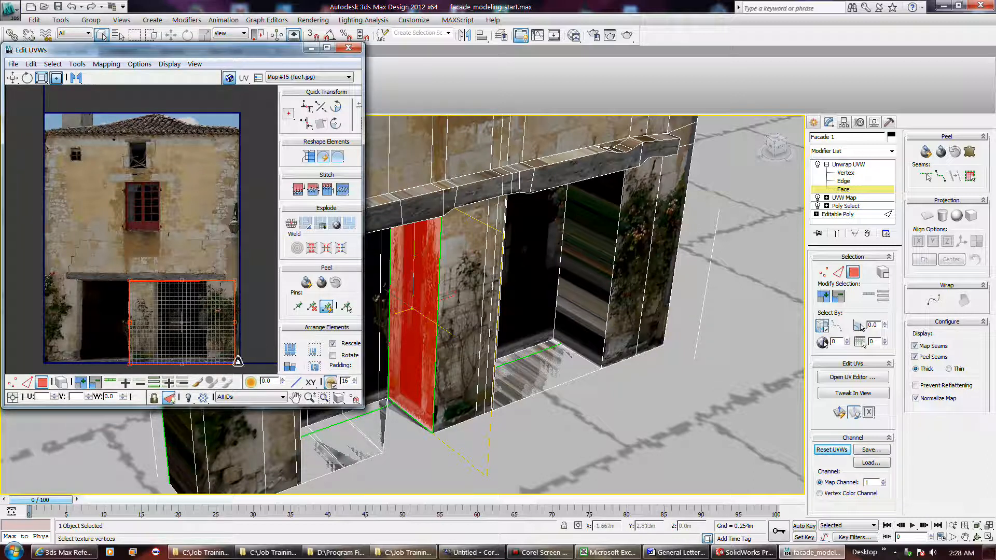
Narrow the face's UV block and place it over the right half of the central stone pier
drag(236, 363, 154, 361)
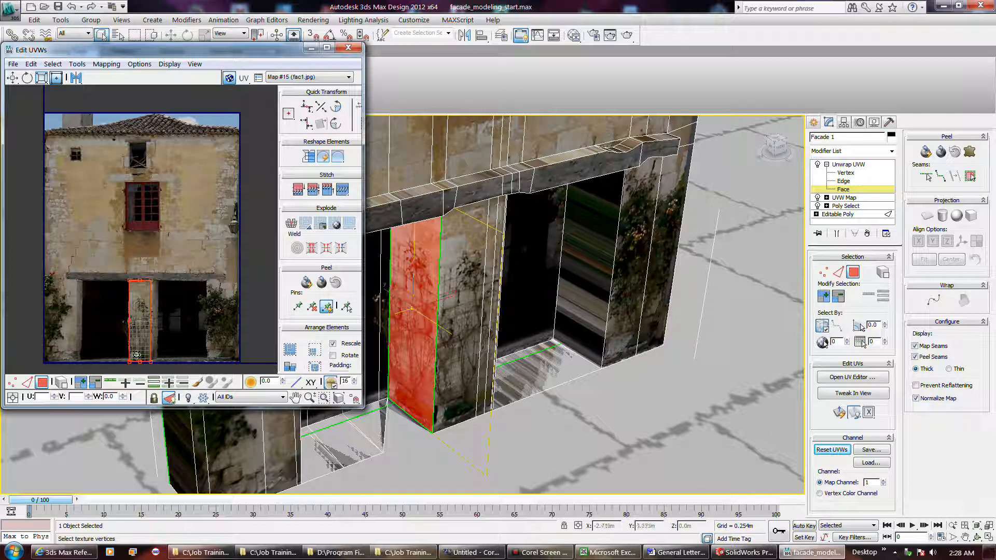
drag(135, 362, 149, 337)
scroll(151, 332, up, 5)
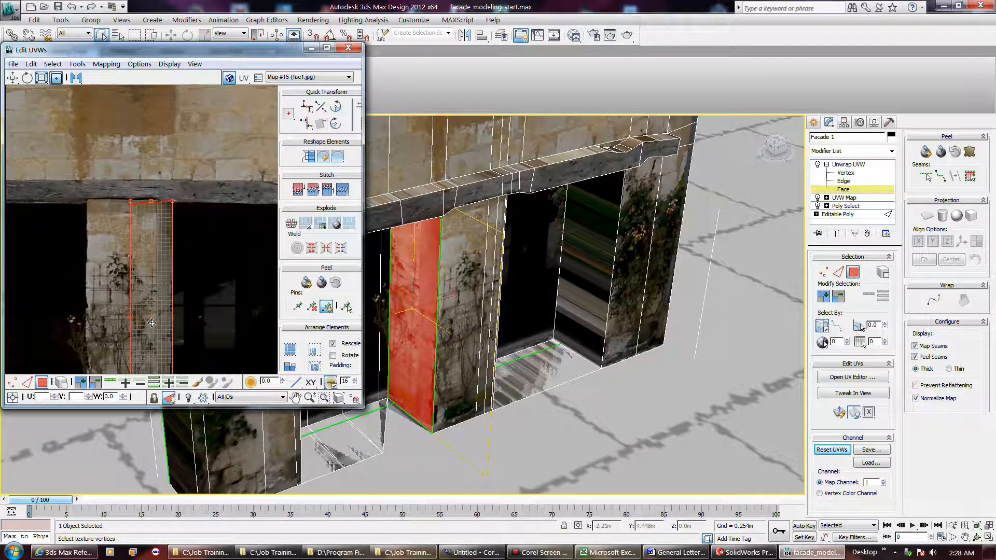
Readjust the width of the face's UV block and shift it so it spans from the central pier's middle to its right edge
drag(131, 203, 155, 202)
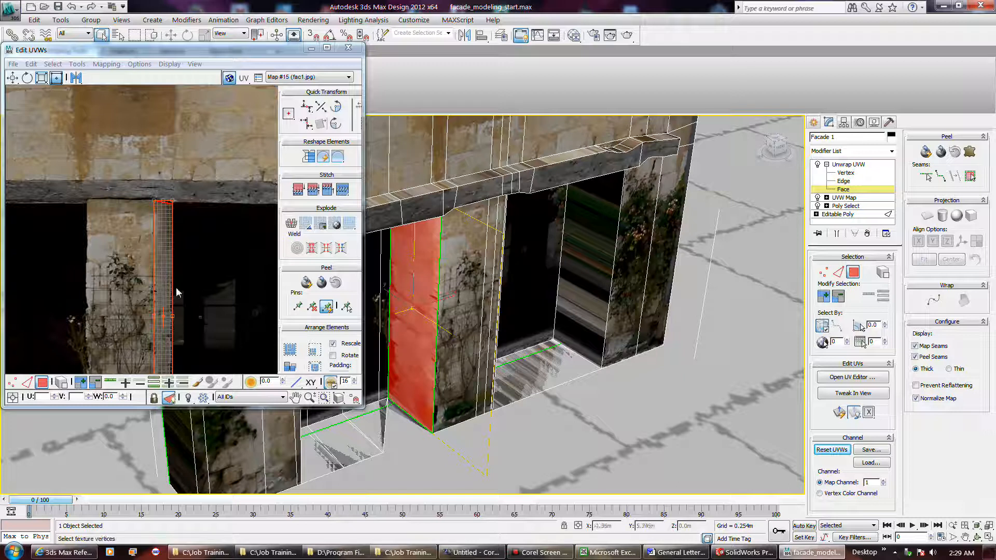
drag(164, 293, 110, 296)
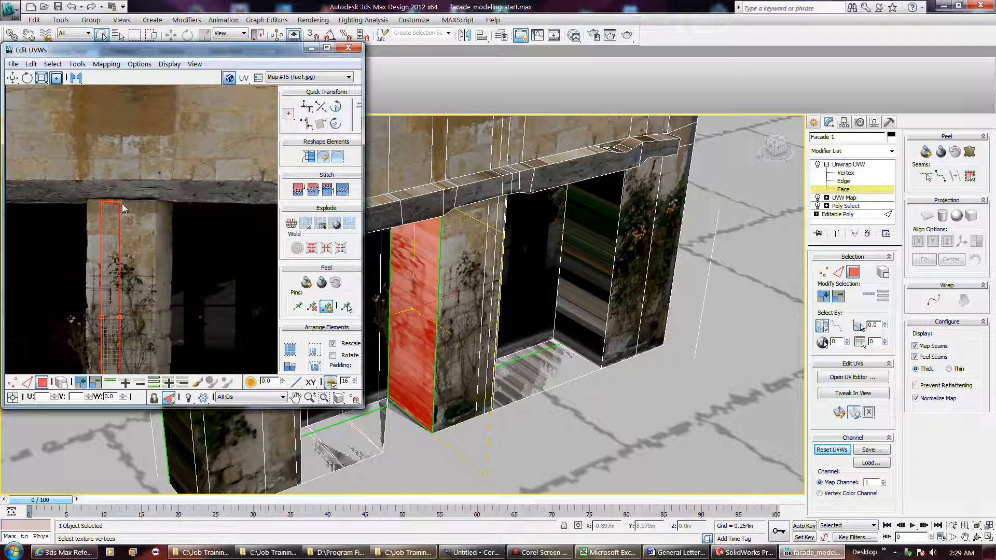
drag(121, 202, 154, 204)
click(128, 248)
drag(127, 248, 150, 247)
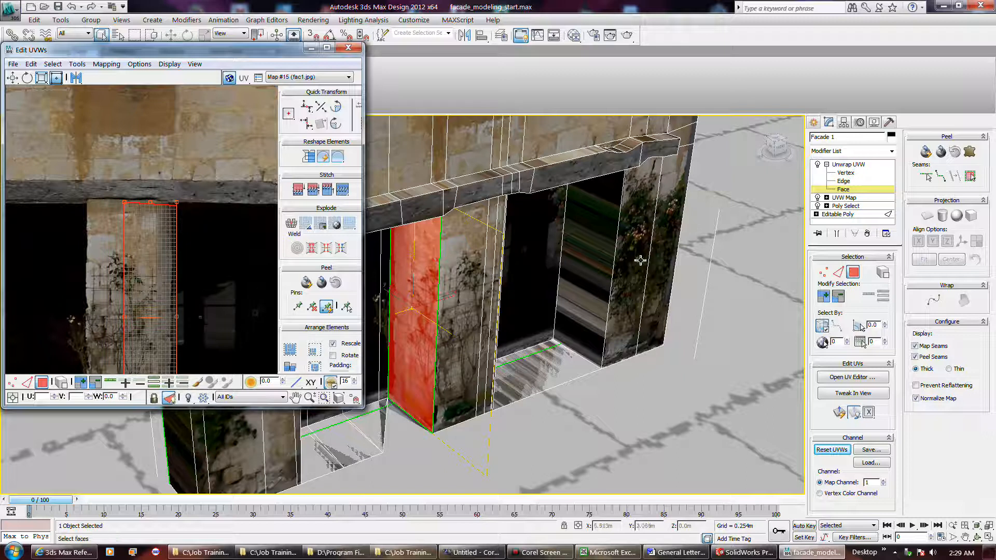
click(592, 263)
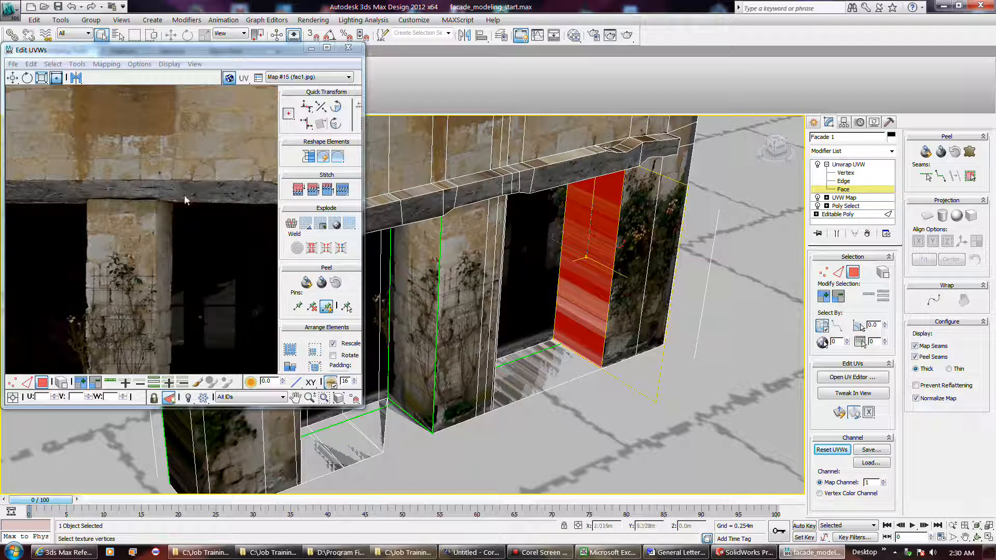
scroll(167, 207, down, 3)
scroll(166, 208, up, 3)
click(168, 208)
scroll(170, 207, down, 3)
scroll(170, 207, down, 6)
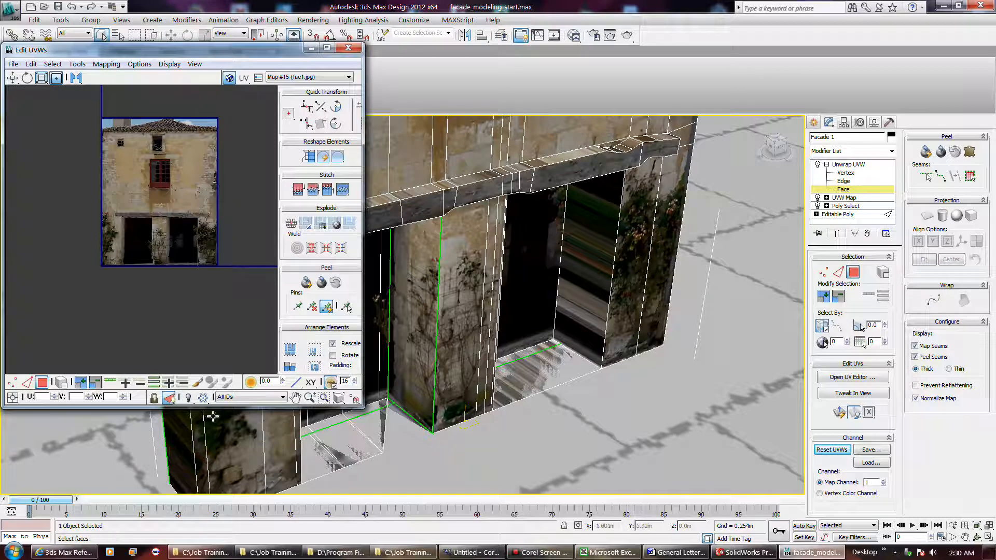
click(170, 400)
click(171, 400)
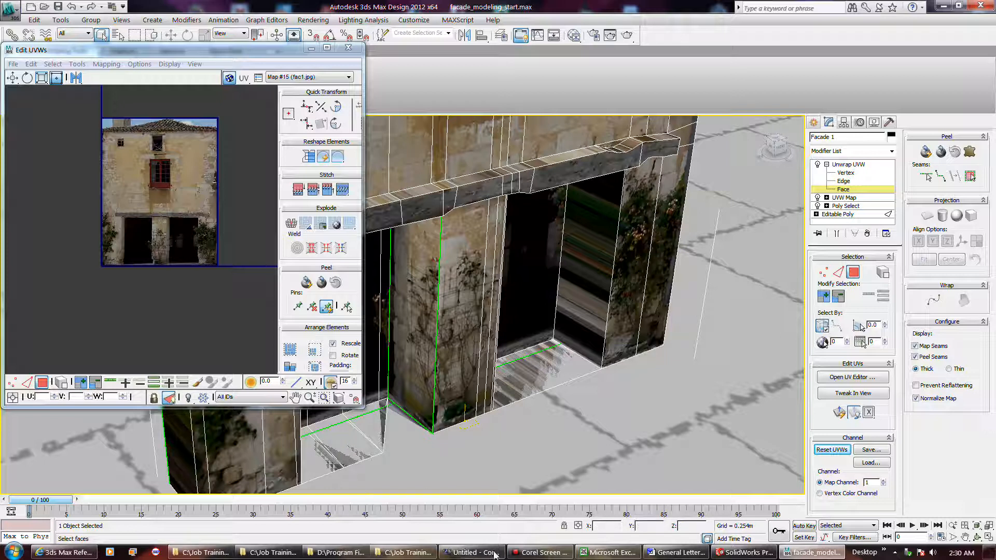
Select the stretched inner side face of the right-hand doorway and try to reposition its narrow UV strip beside the adjoining pier
click(575, 262)
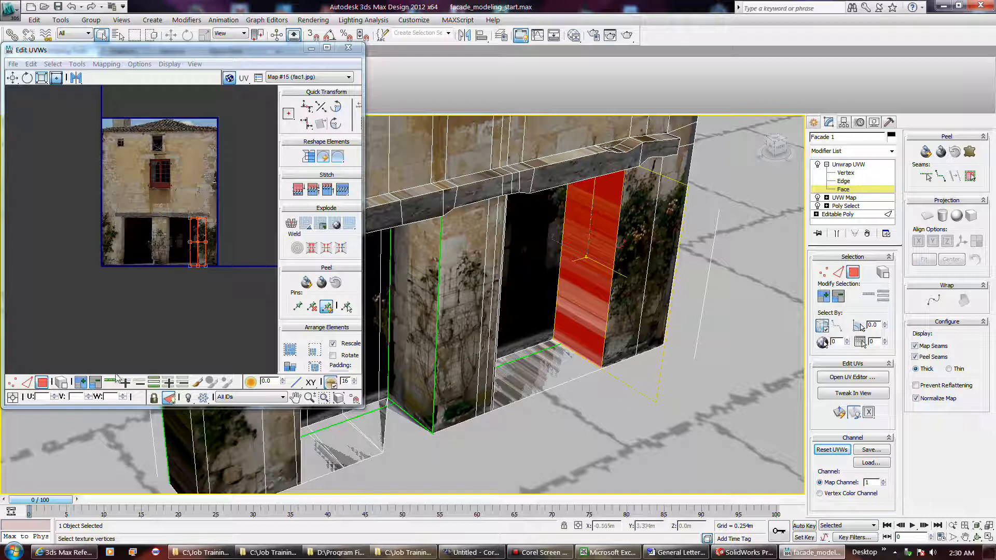
click(169, 398)
click(170, 398)
scroll(205, 241, up, 6)
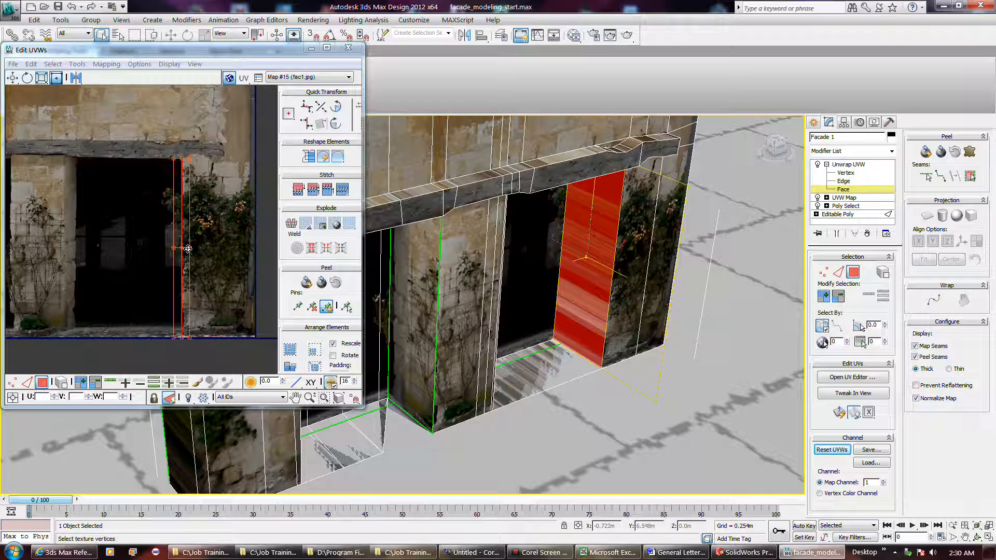
drag(187, 248, 126, 244)
drag(196, 246, 205, 244)
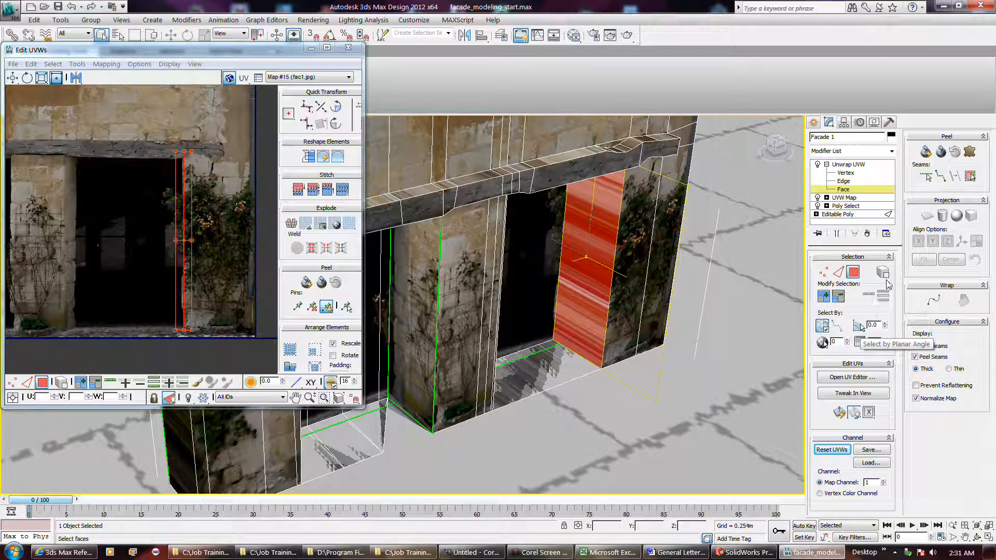
Apply planar mapping aligned to X to the right-hand doorway's side face and leave the projection mode
click(925, 216)
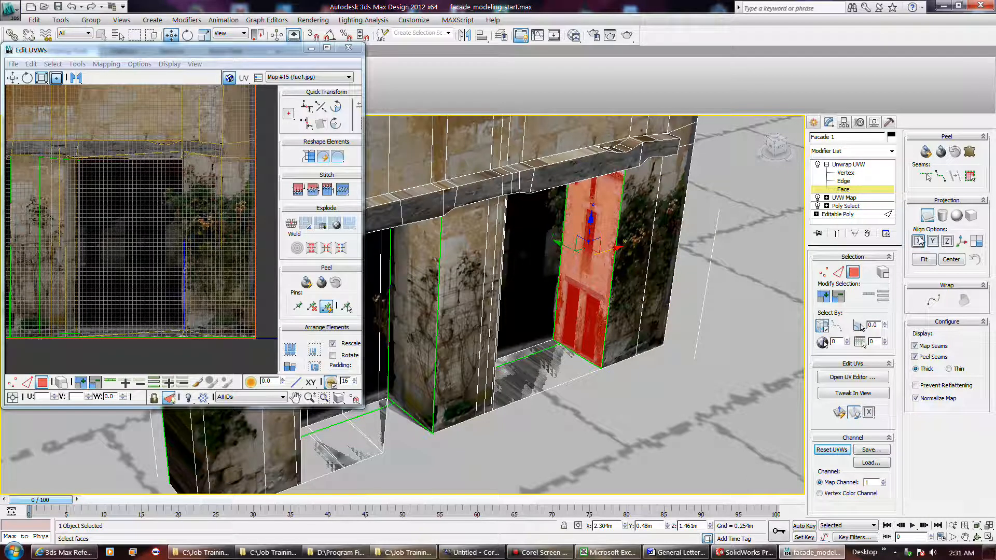
click(919, 242)
click(928, 219)
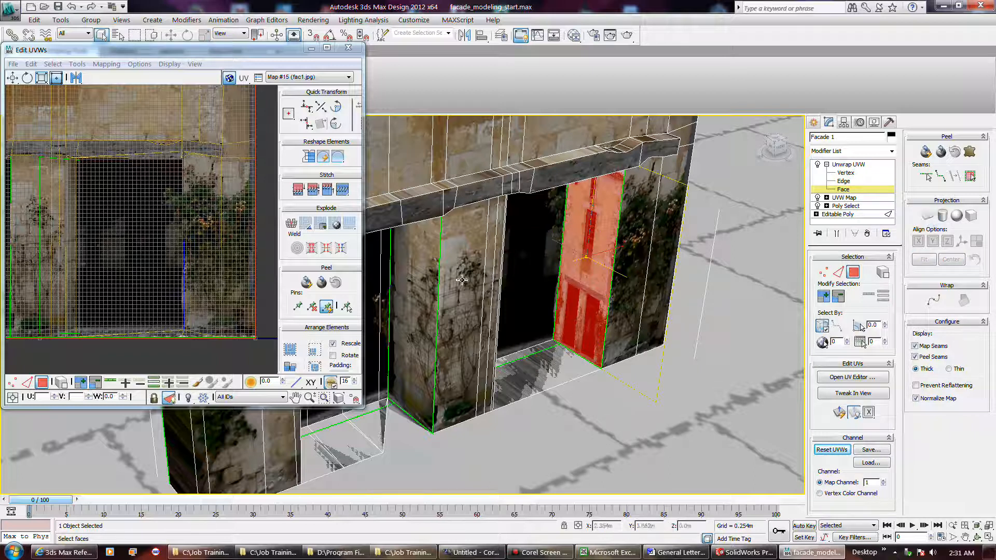
Scale the side face's UVs down to doorway height, place them over the ivy-covered right pier, and deselect the face
click(211, 268)
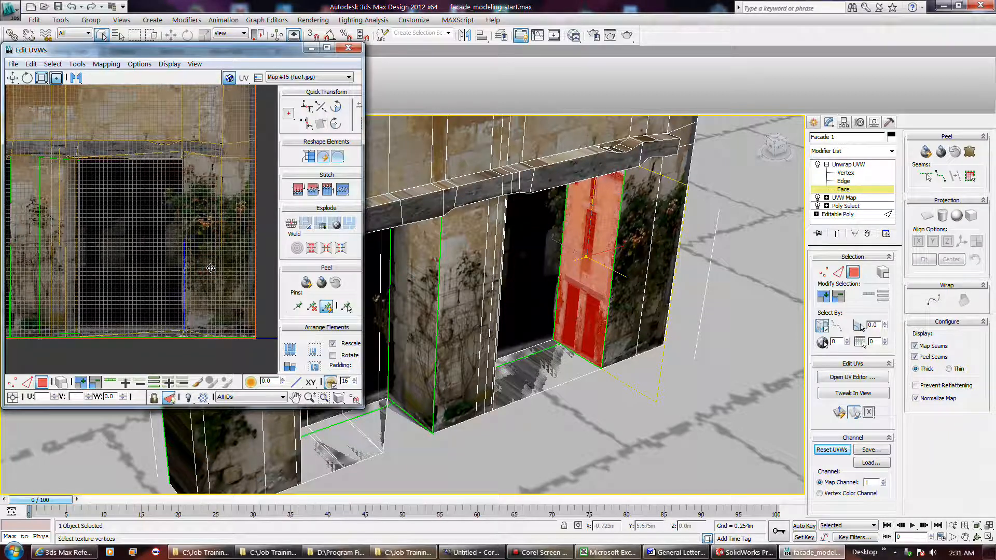
scroll(245, 304, down, 3)
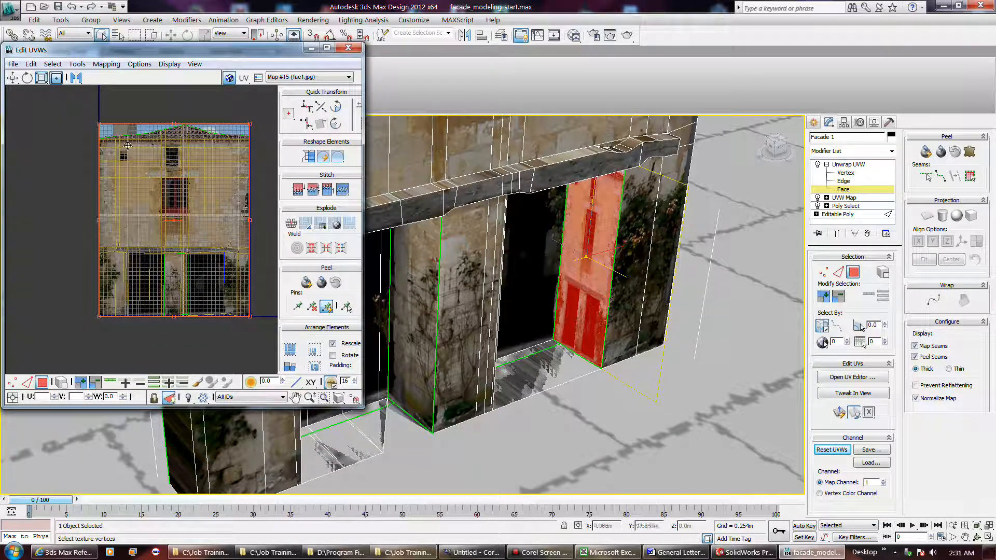
drag(99, 124, 231, 254)
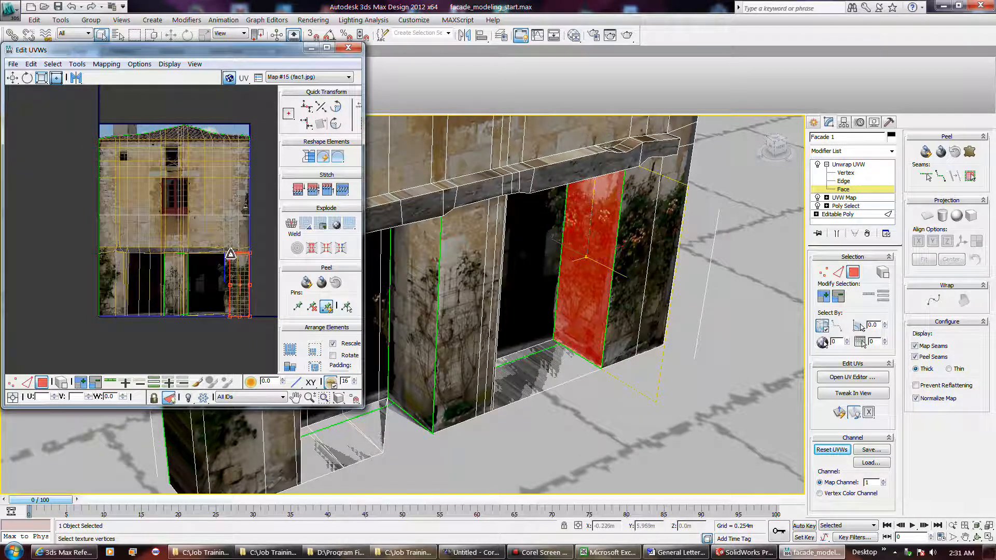
scroll(226, 266, up, 4)
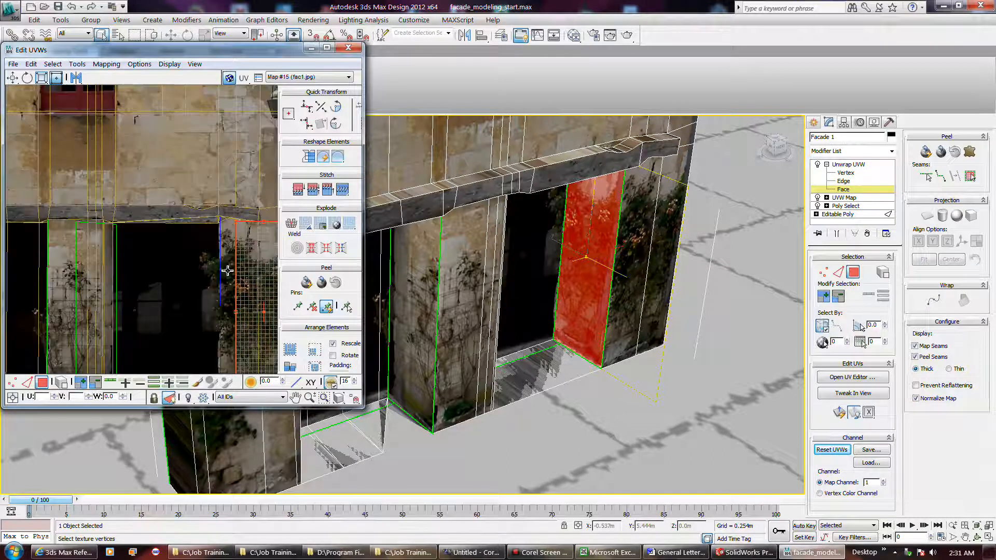
scroll(195, 224, down, 3)
scroll(240, 275, up, 5)
drag(225, 263, 212, 246)
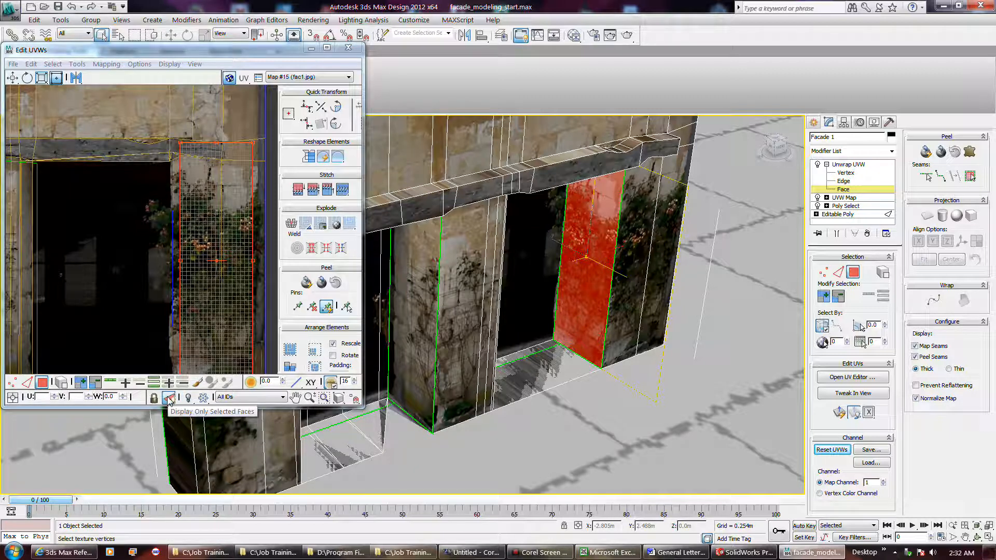
click(170, 399)
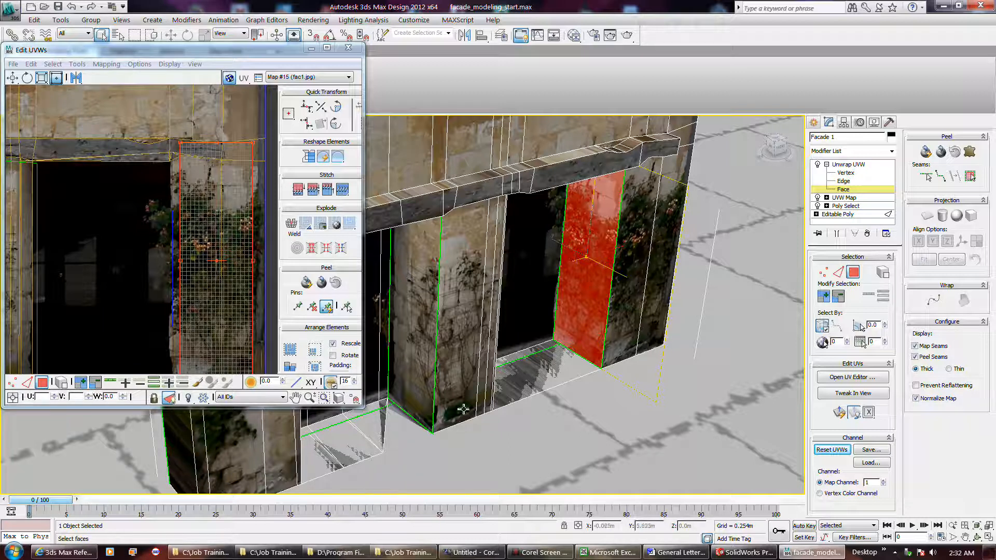
mouse_move(530, 556)
click(669, 384)
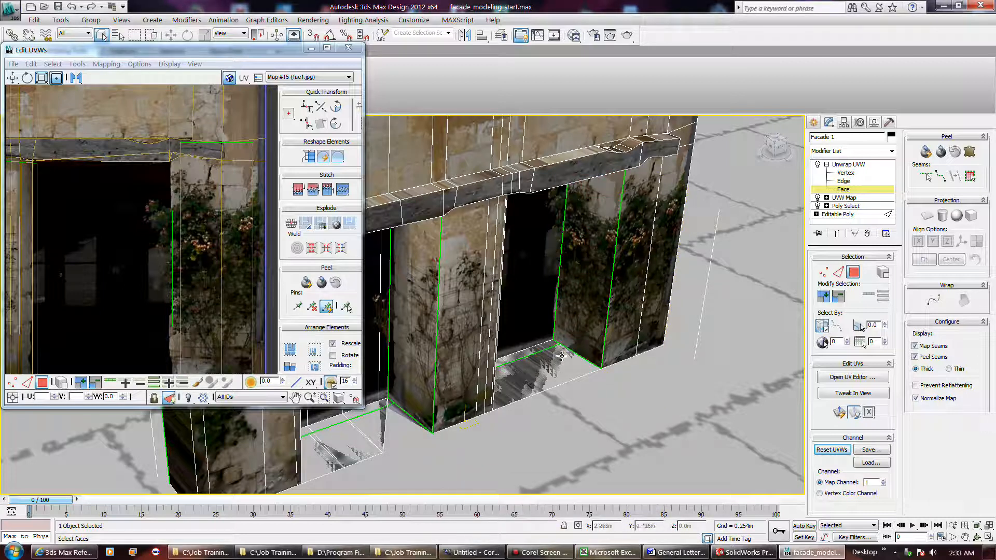
click(551, 370)
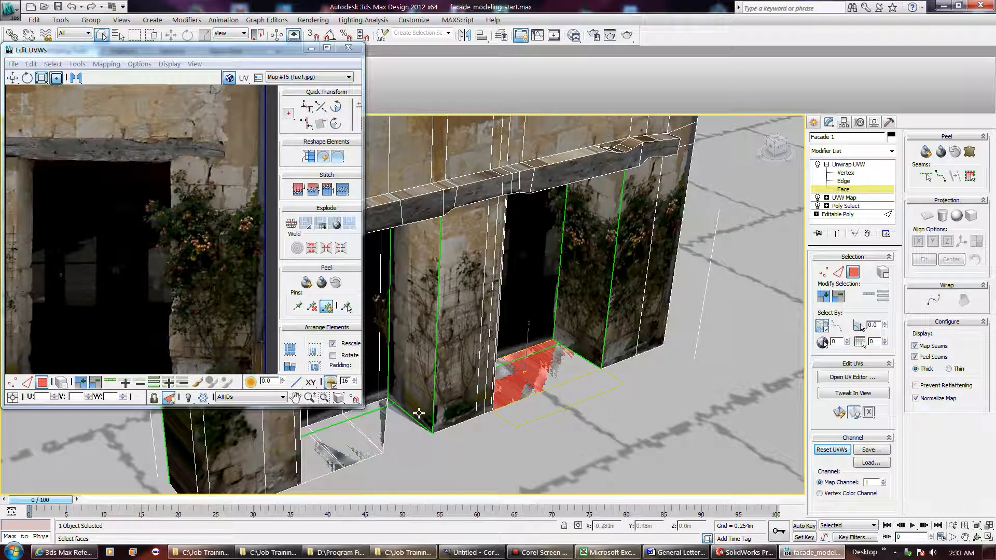
ctrl+click(380, 432)
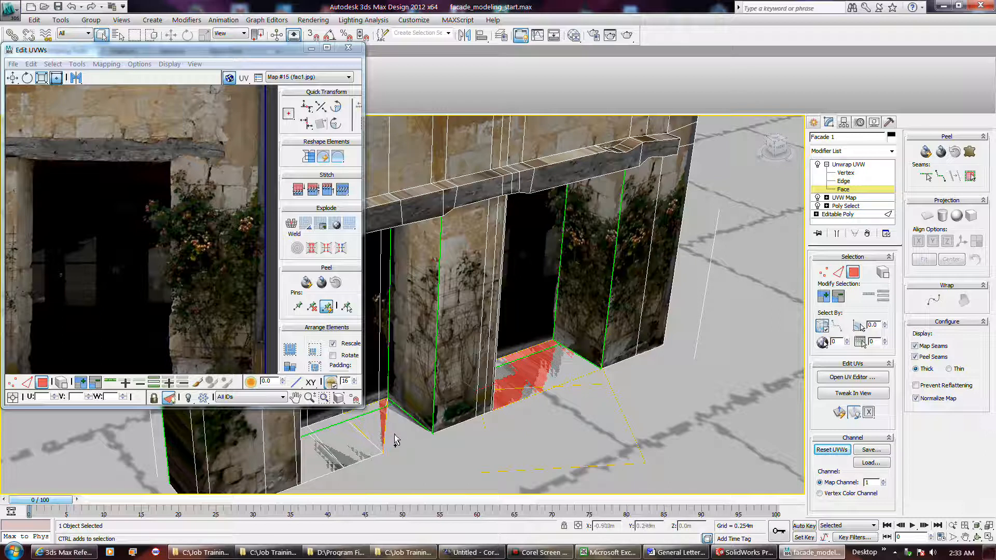
click(390, 434)
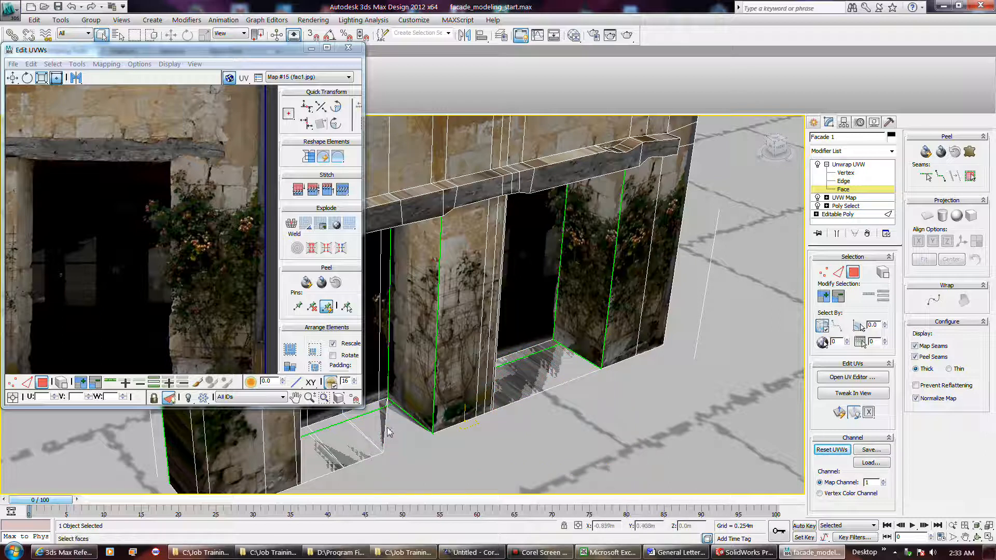
click(383, 425)
click(364, 436)
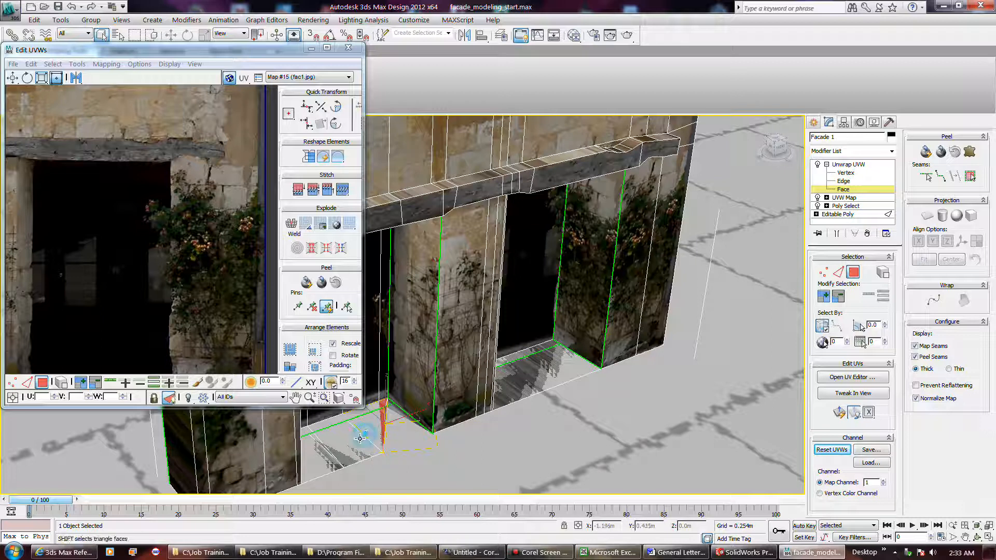
click(315, 460)
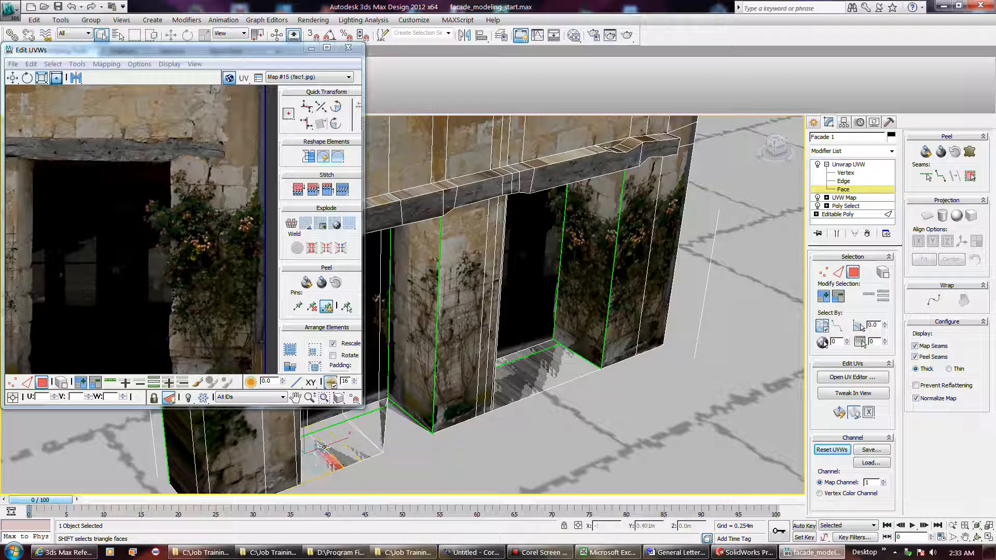
click(540, 375)
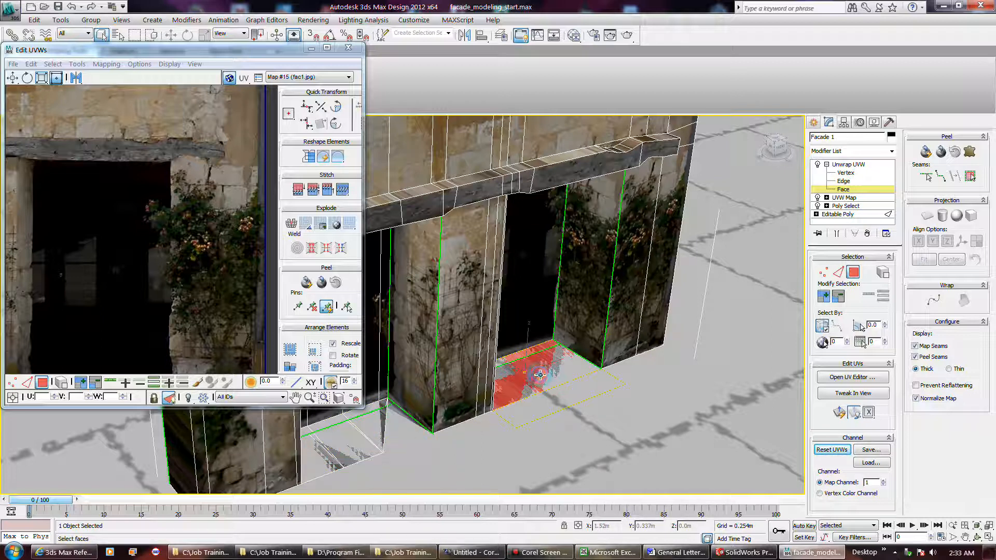
click(385, 422)
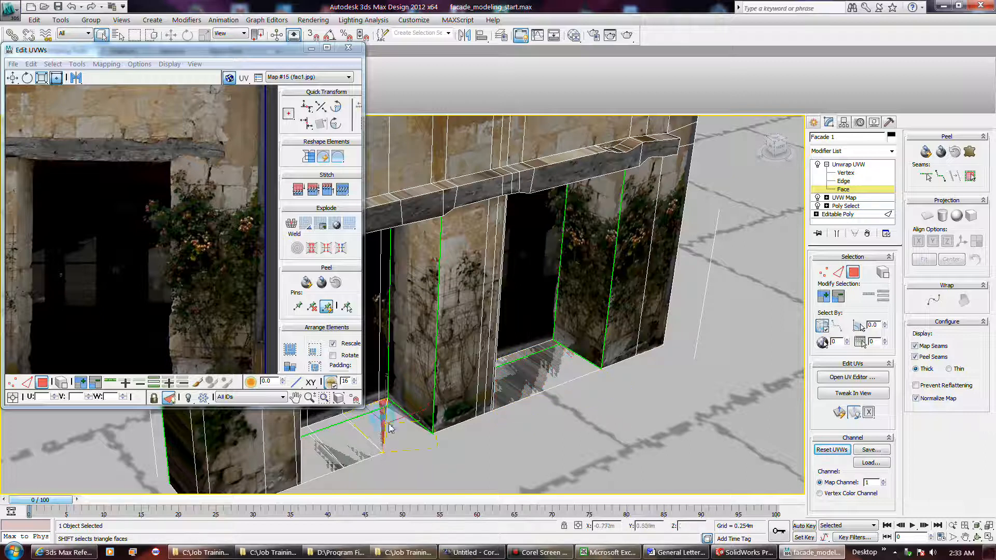
Select the threshold floor faces of both doorways together and apply planar mapping aligned to Z
click(504, 385)
ctrl+click(384, 425)
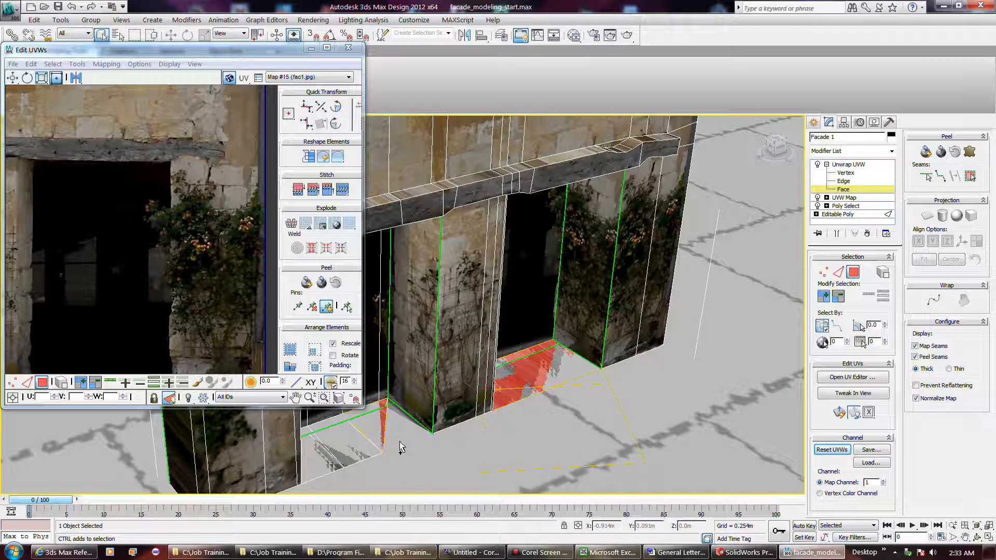
ctrl+click(364, 434)
ctrl+click(311, 460)
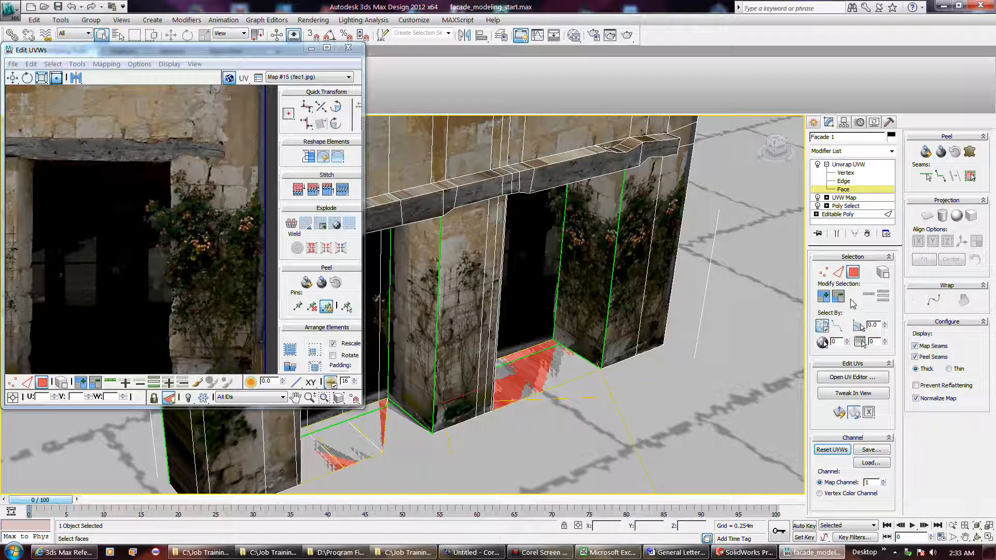
click(927, 214)
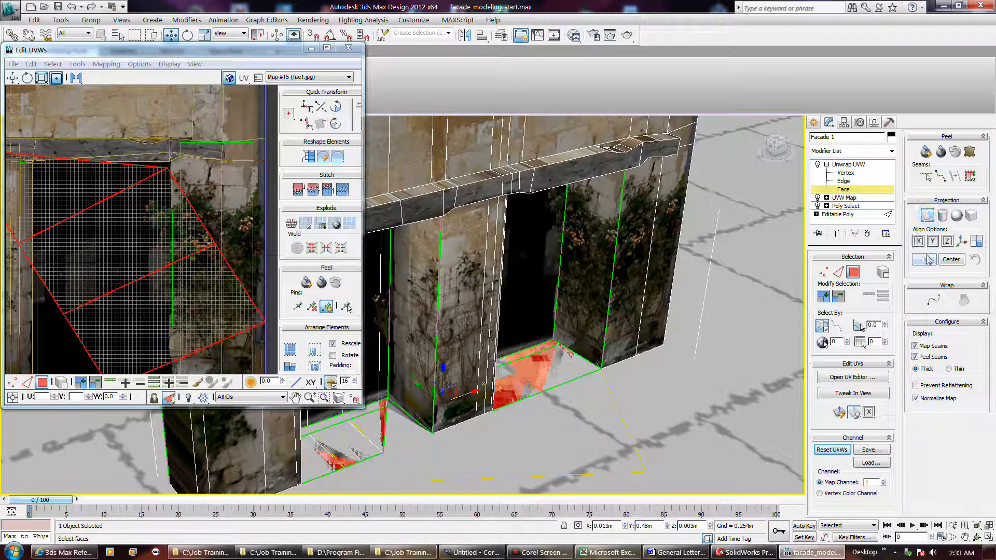
click(947, 241)
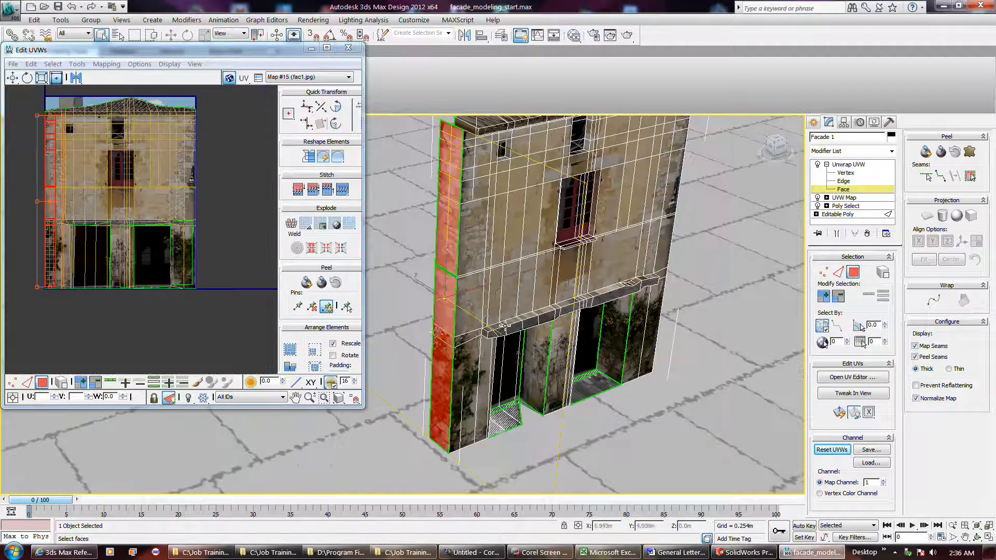
Select all faces along the full height of the facade's right outer side and apply planar mapping to them
click(408, 333)
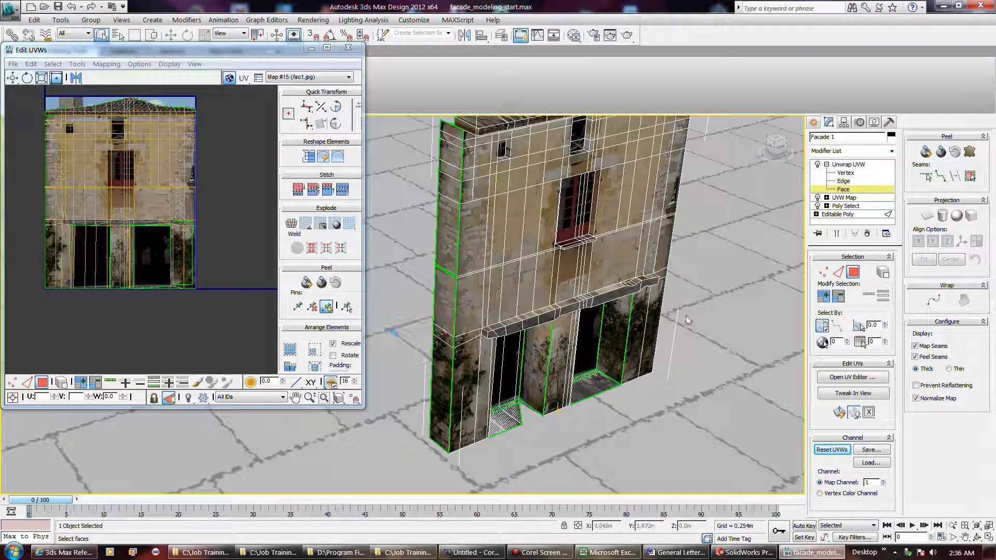
alt+middle_drag(696, 321, 630, 178)
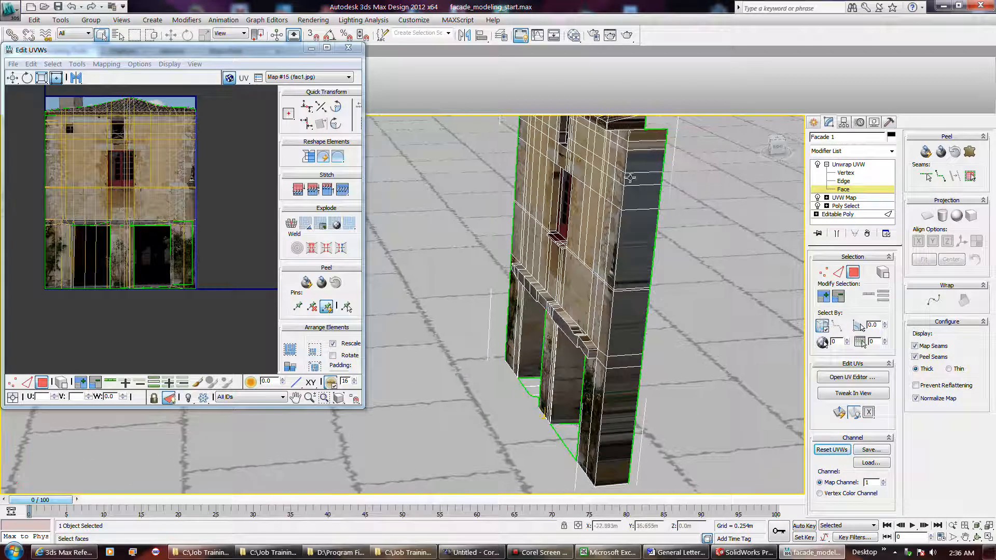
click(637, 138)
ctrl+click(638, 157)
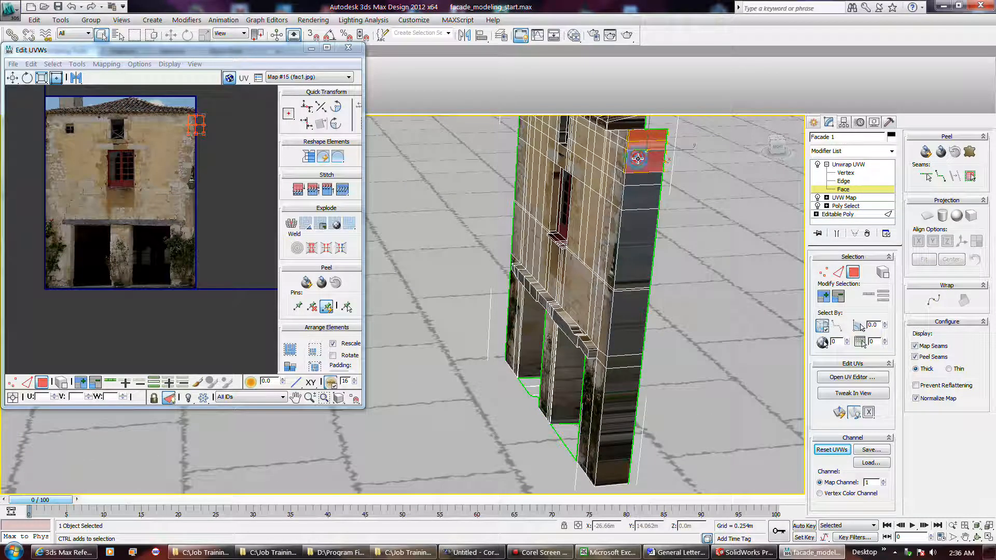
ctrl+click(638, 178)
ctrl+click(638, 207)
ctrl+click(639, 229)
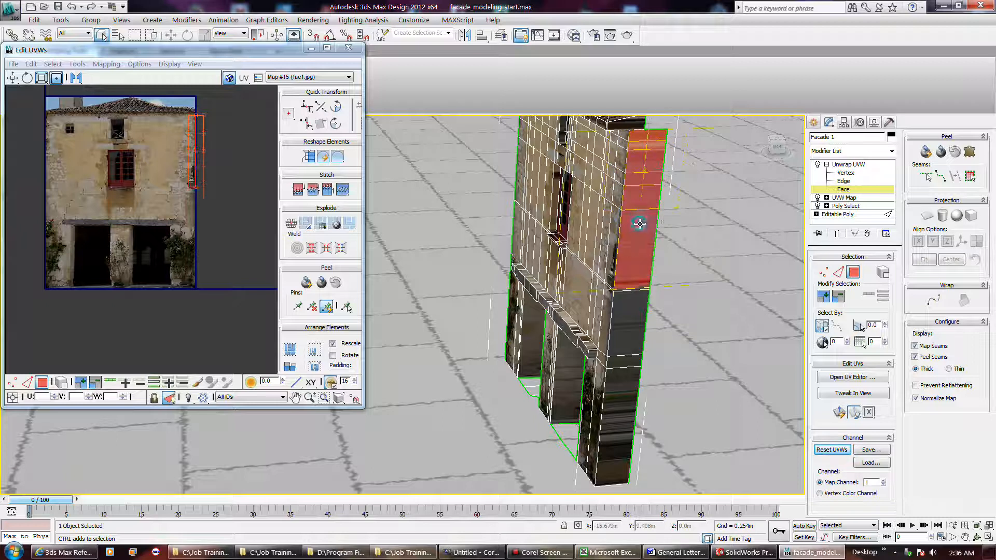
ctrl+click(629, 301)
ctrl+click(617, 372)
ctrl+click(622, 362)
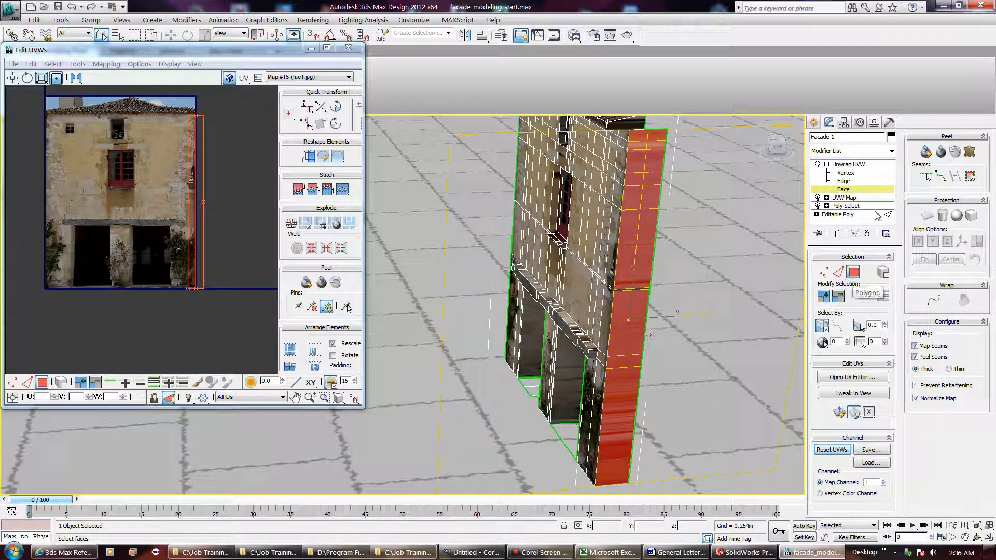
click(928, 213)
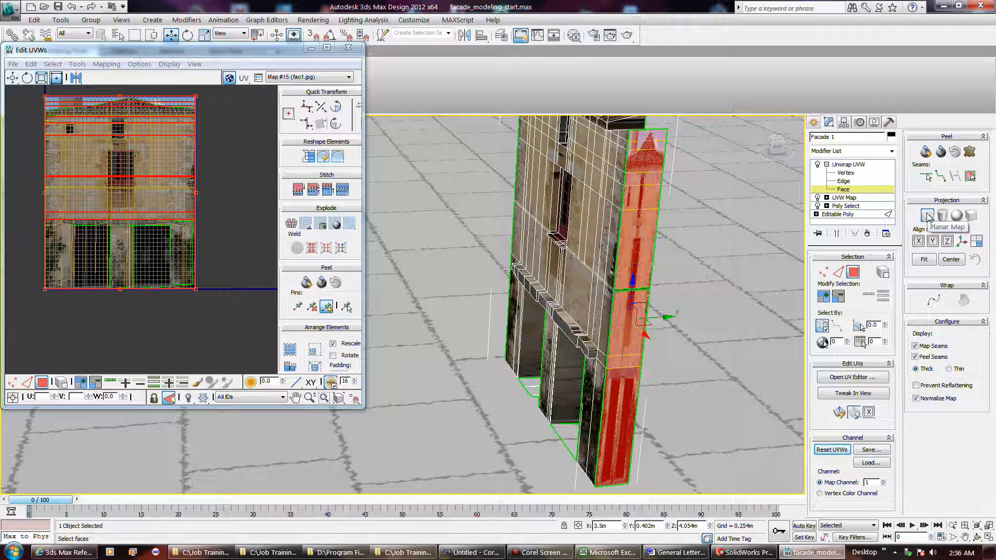
Leave the projection mode, scale the outer side's UVs into a narrow strip over the photo's right edge, and deselect the faces
click(928, 217)
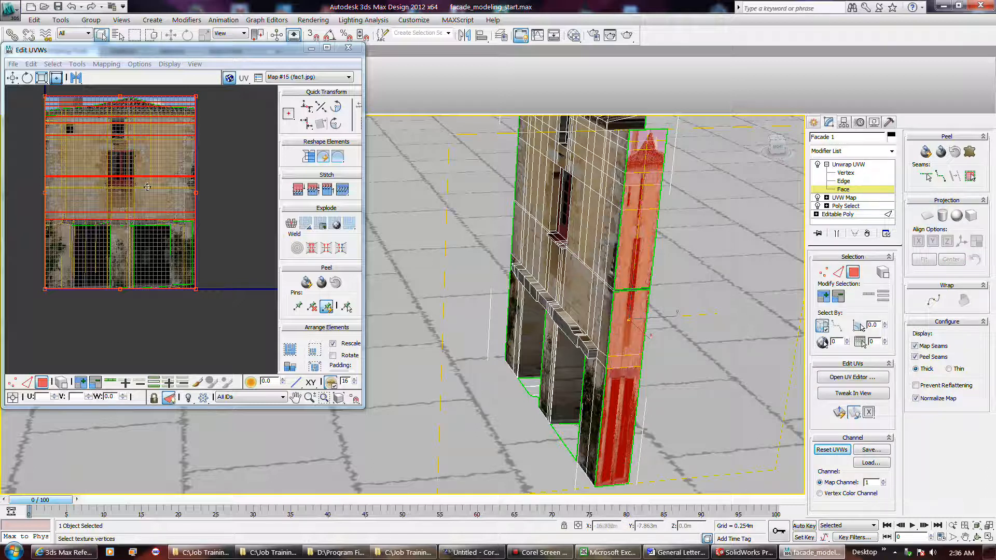
drag(44, 98, 186, 122)
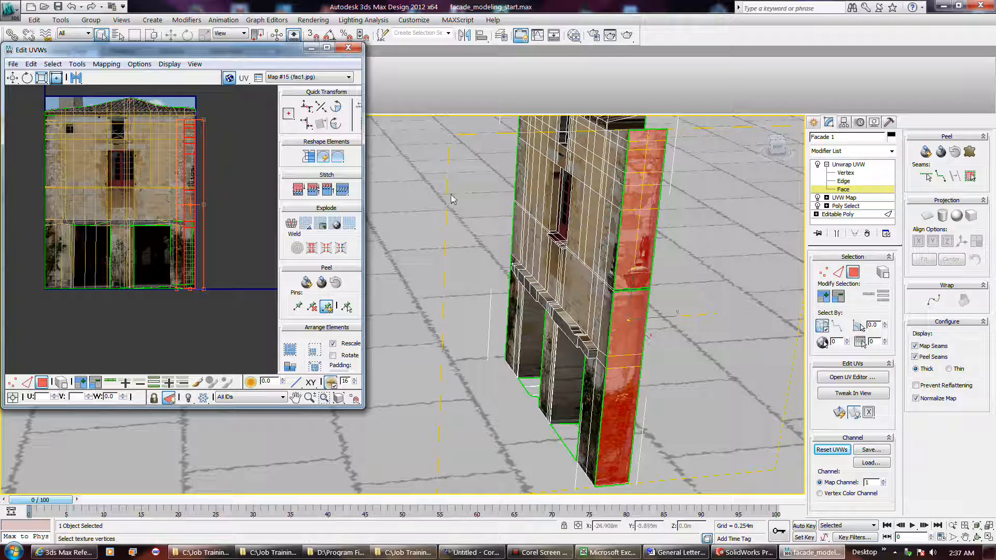
click(694, 241)
key(alt)
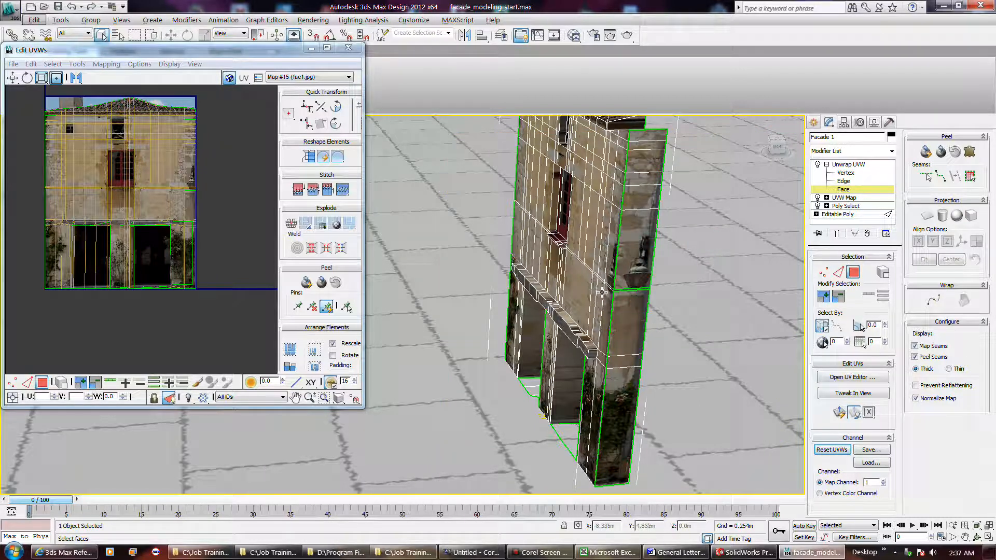
click(195, 150)
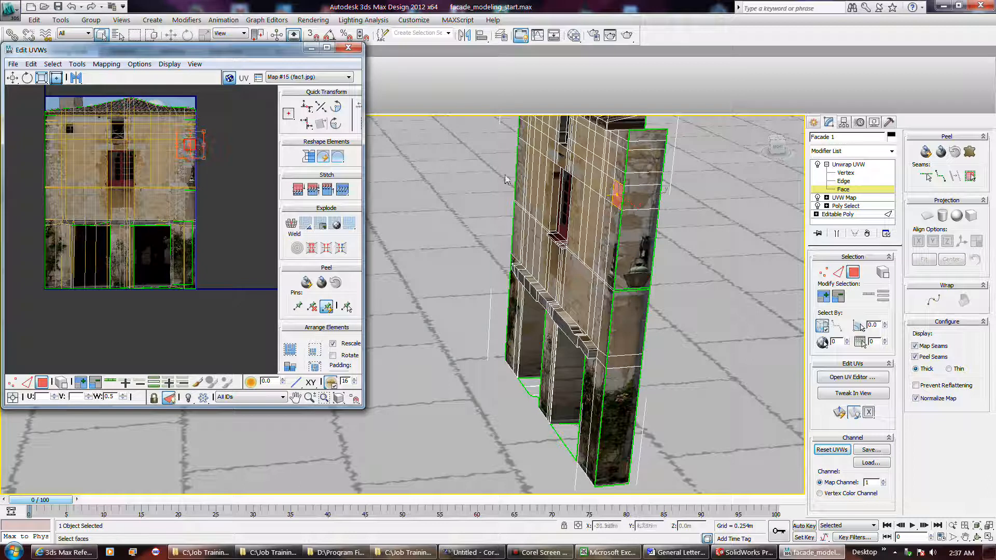
click(650, 141)
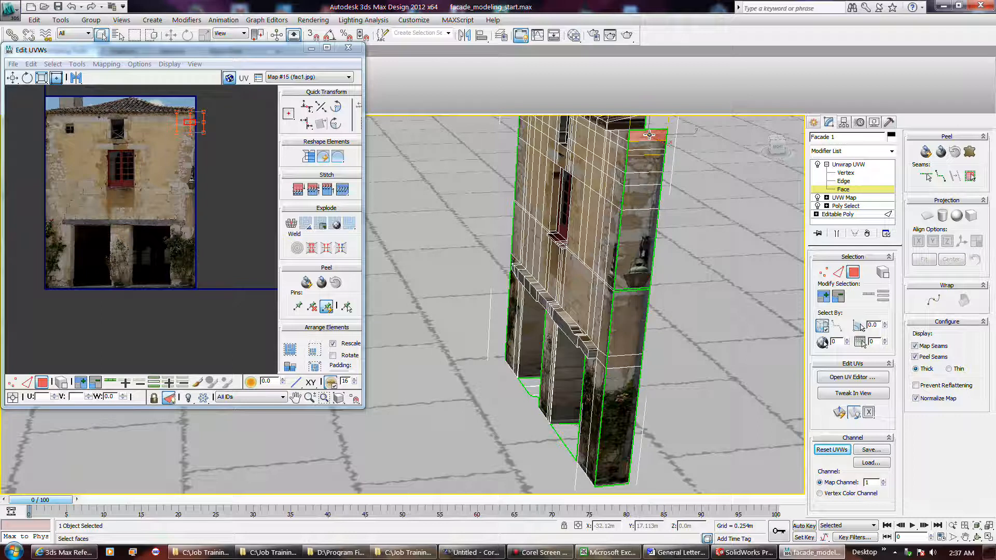
ctrl+click(650, 147)
ctrl+click(647, 168)
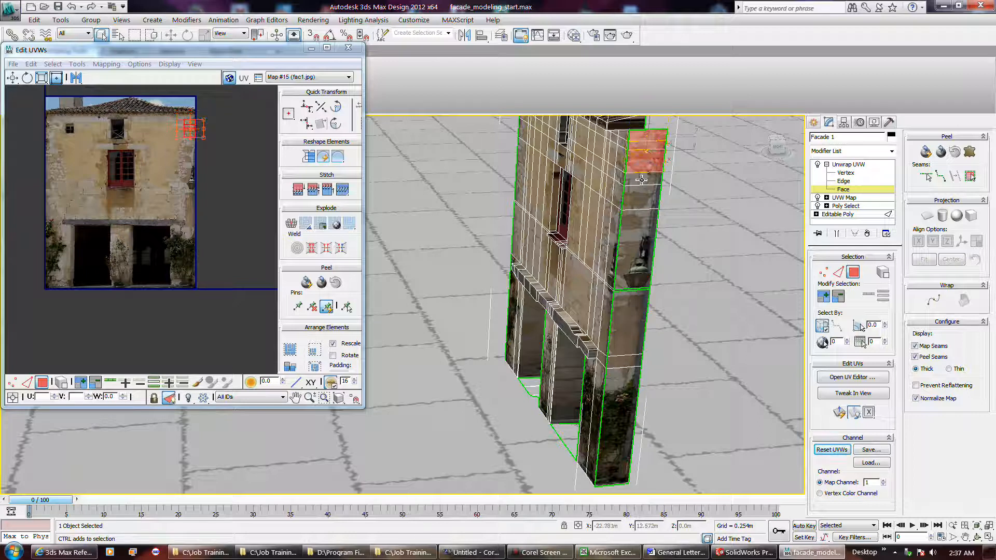
ctrl+click(635, 245)
ctrl+click(641, 197)
ctrl+click(644, 178)
ctrl+click(622, 376)
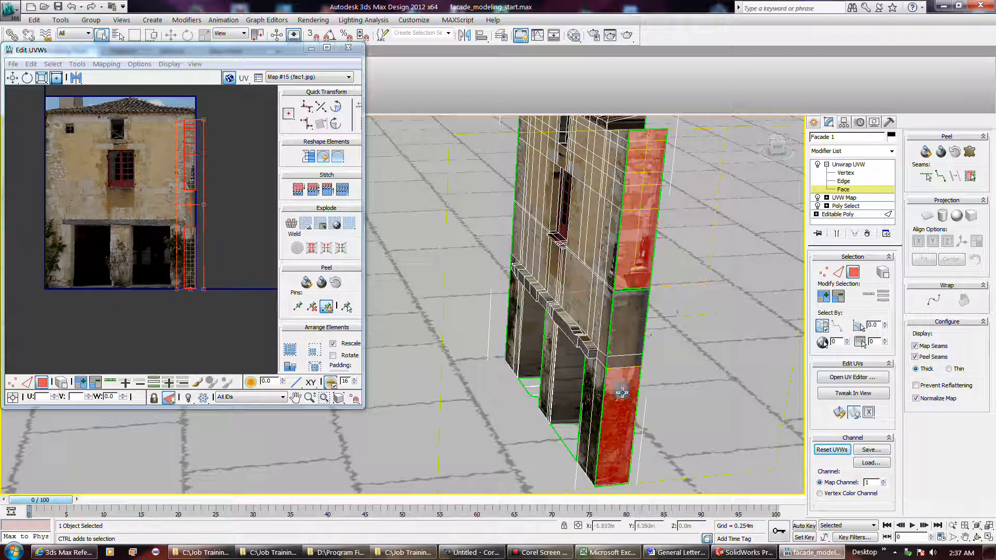
ctrl+click(623, 330)
Select every face of the facade's right outer side again, from the ground up to the roof edge
click(617, 362)
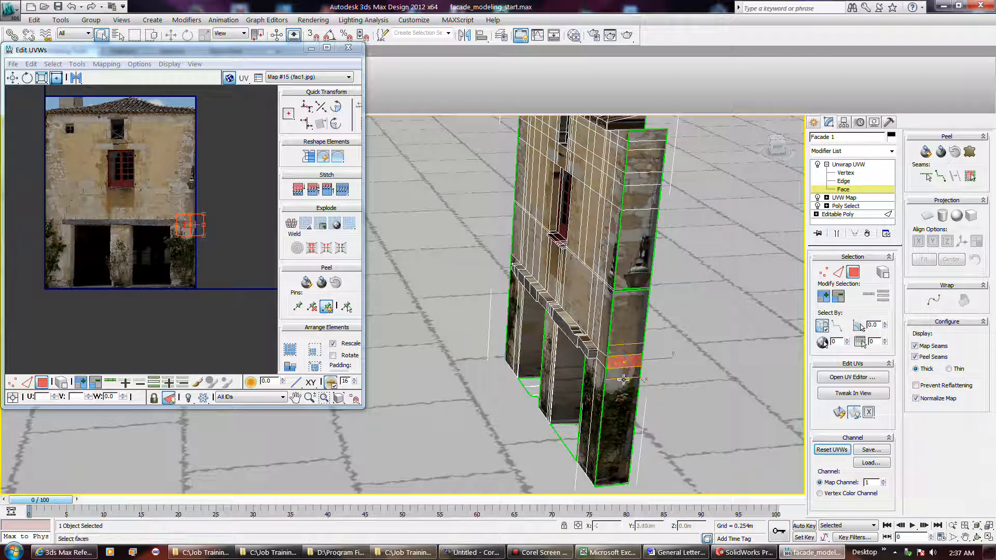
ctrl+click(622, 411)
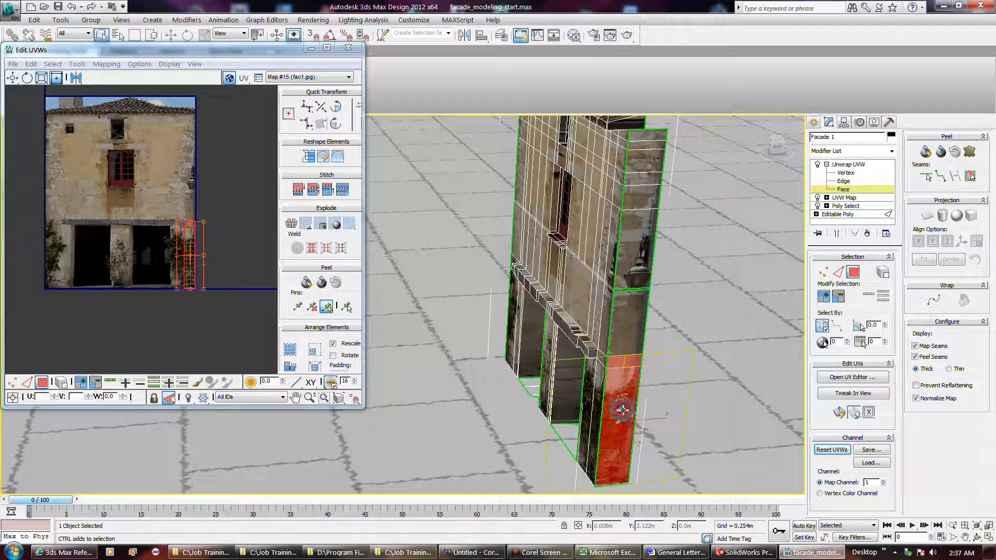
ctrl+click(642, 215)
ctrl+click(627, 296)
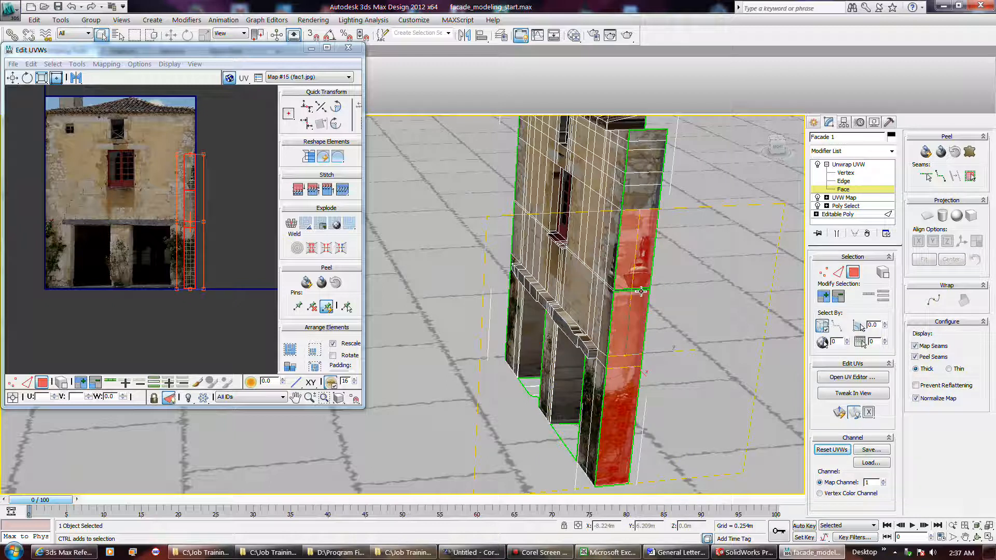
ctrl+click(632, 205)
ctrl+click(634, 182)
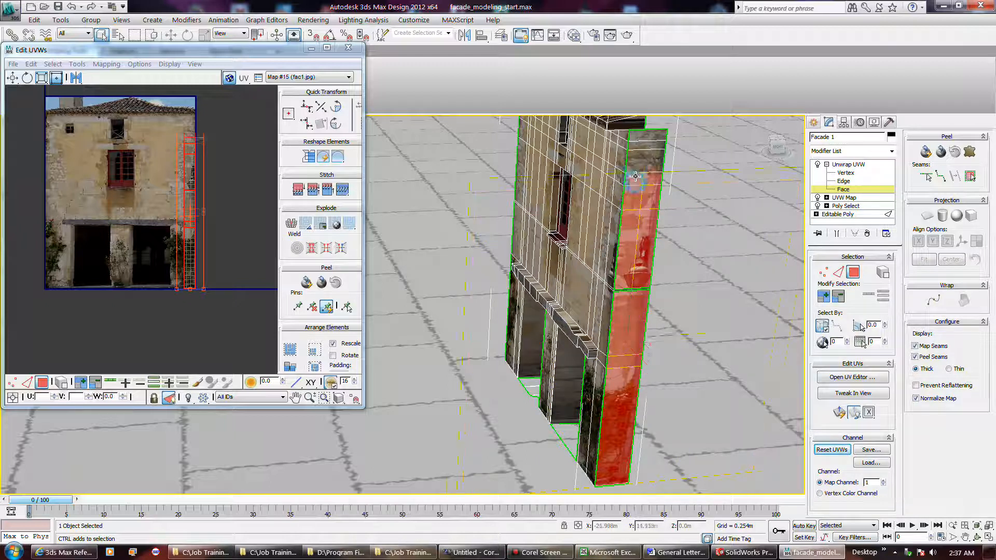
ctrl+click(636, 165)
ctrl+click(638, 146)
ctrl+click(638, 146)
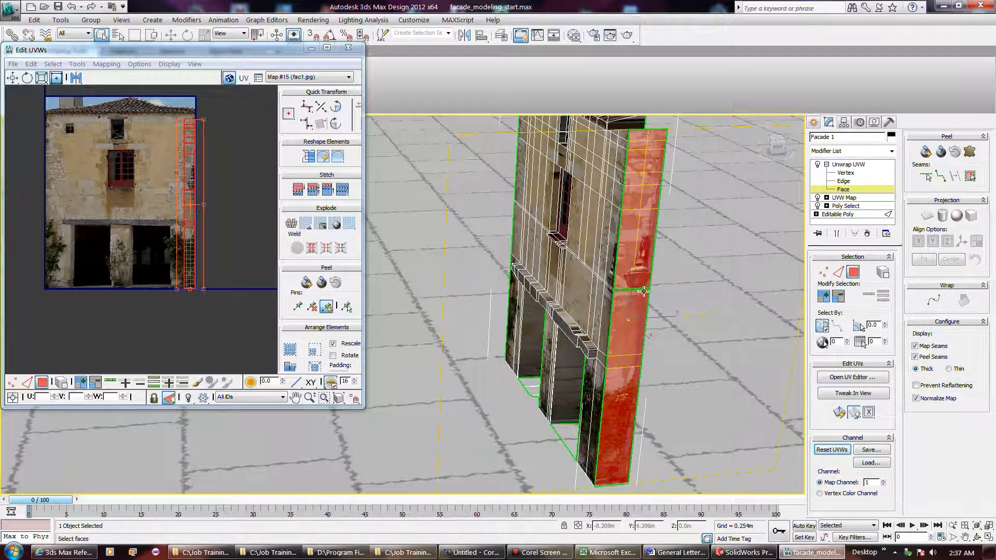
Reapply planar mapping to the outer side, scale its UVs into a narrow strip over the stone wall beside the photo's lantern, and deselect the faces
click(927, 215)
click(927, 215)
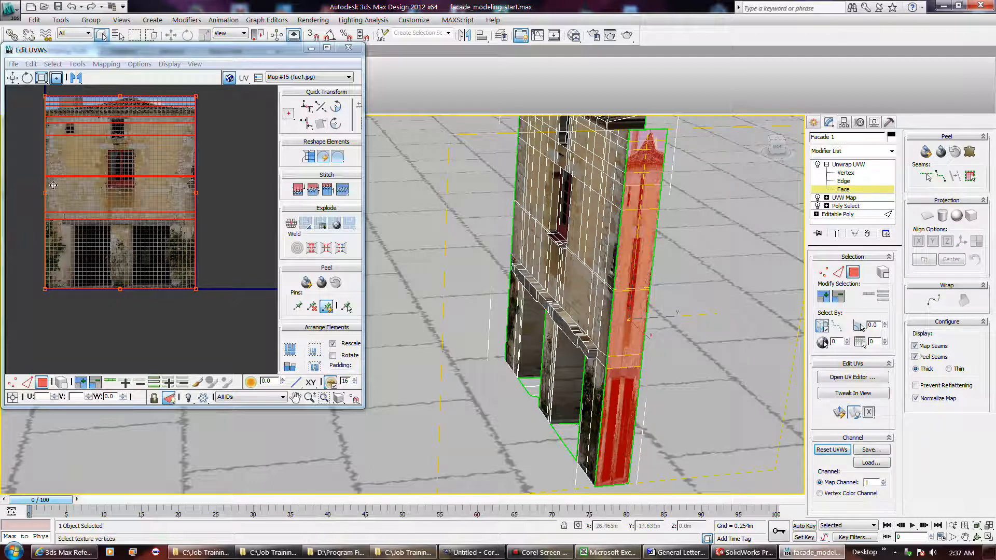
drag(44, 95, 184, 119)
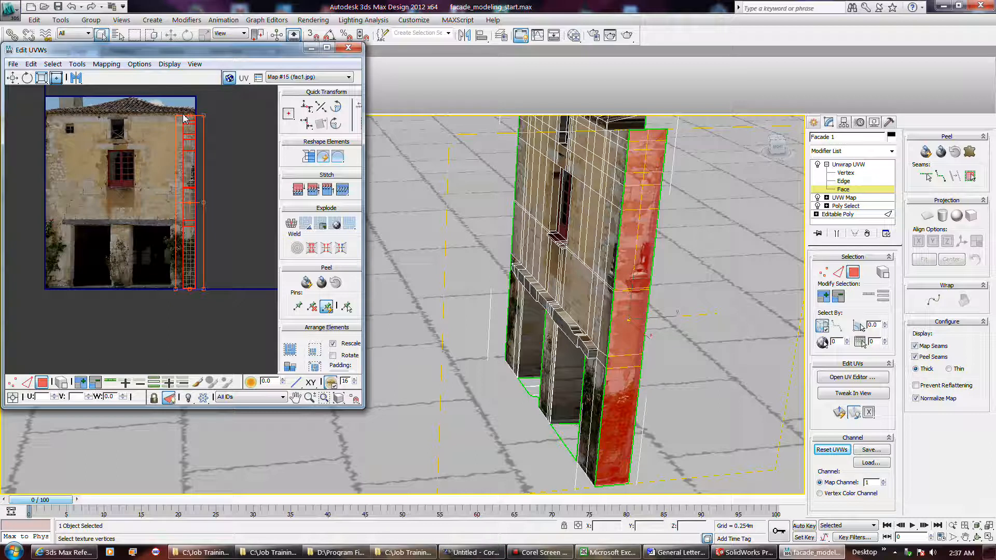
drag(196, 203, 197, 203)
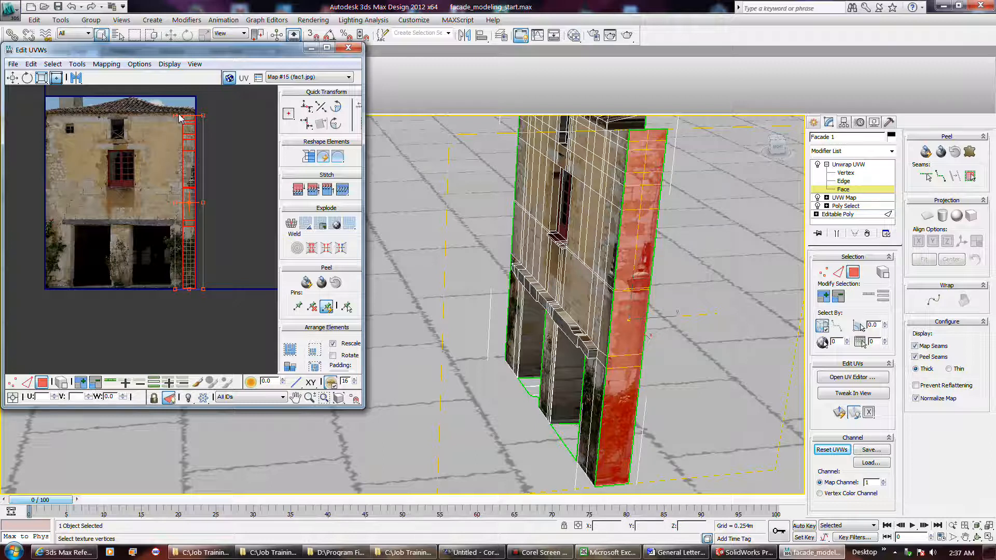
drag(178, 114, 184, 135)
click(444, 281)
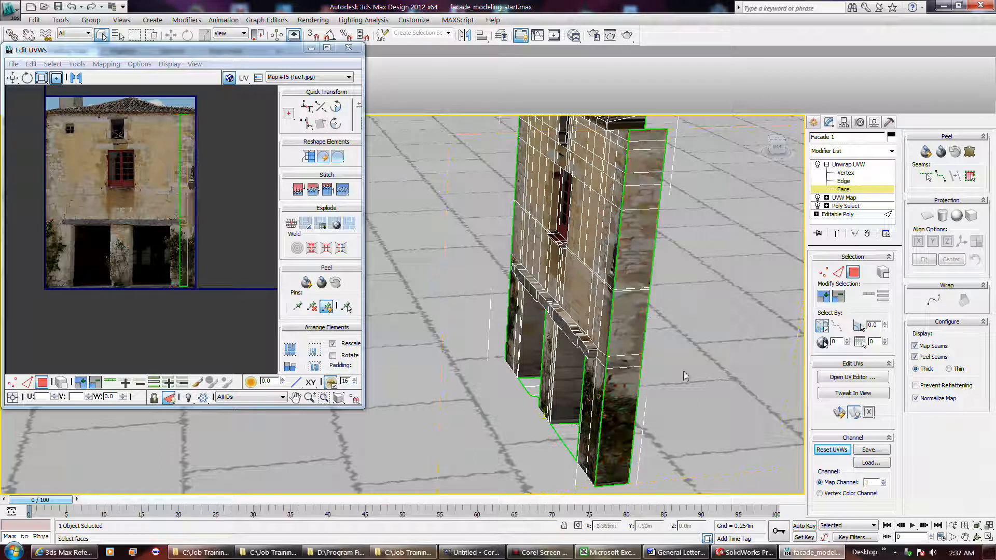
Examine the remapped sides and thresholds from the facade's other side, render the perspective view, and close the rendered image
scroll(733, 361, down, 3)
scroll(514, 366, up, 5)
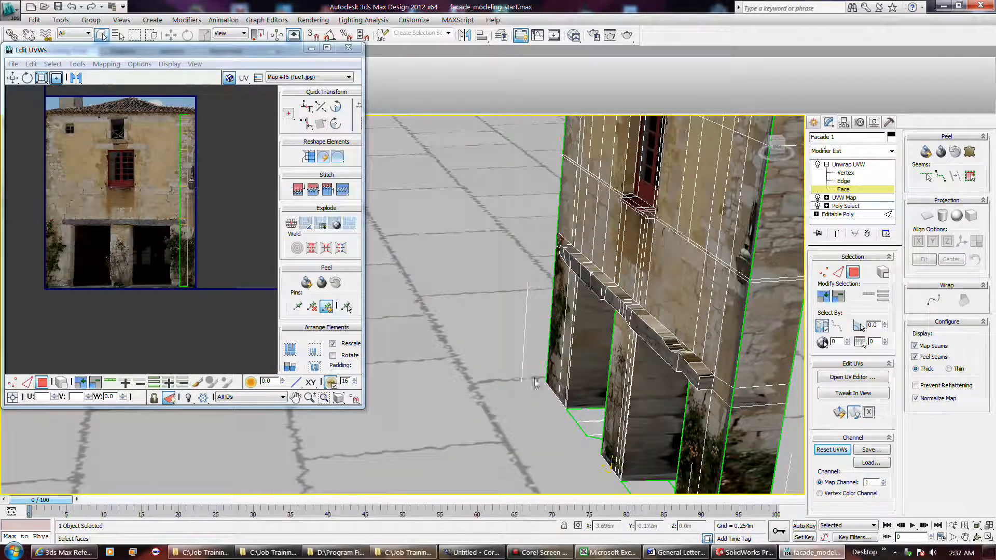
scroll(538, 385, up, 1)
alt+middle_drag(540, 386, 654, 384)
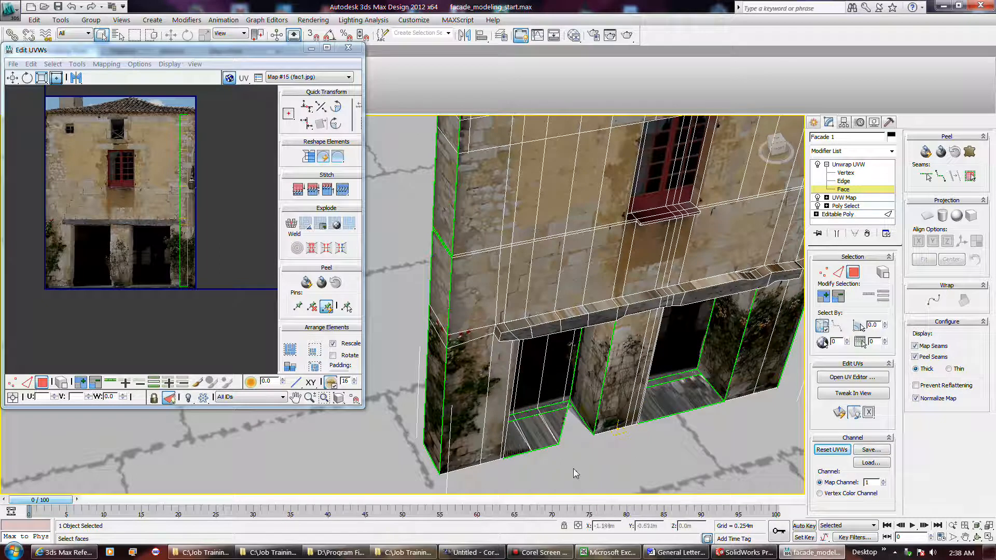
click(537, 554)
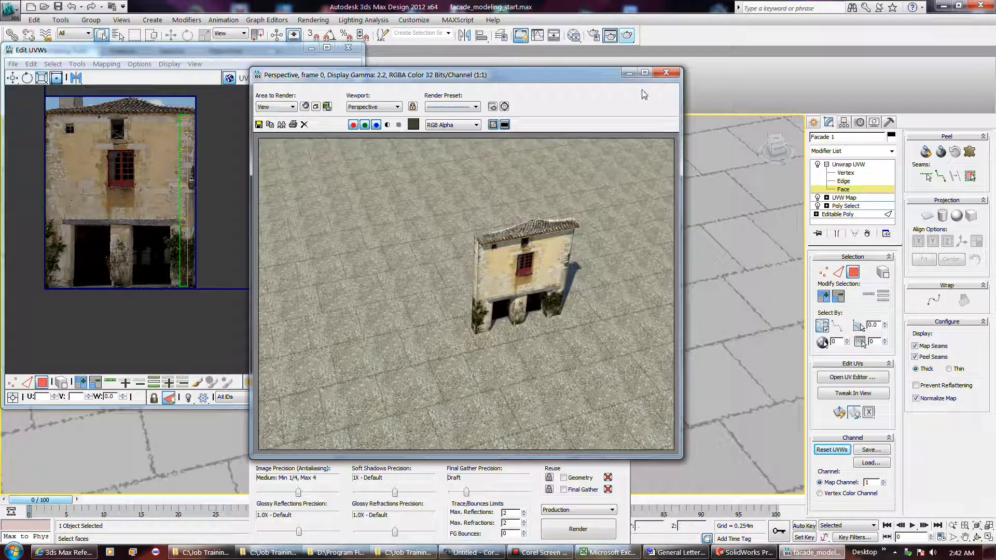
click(667, 72)
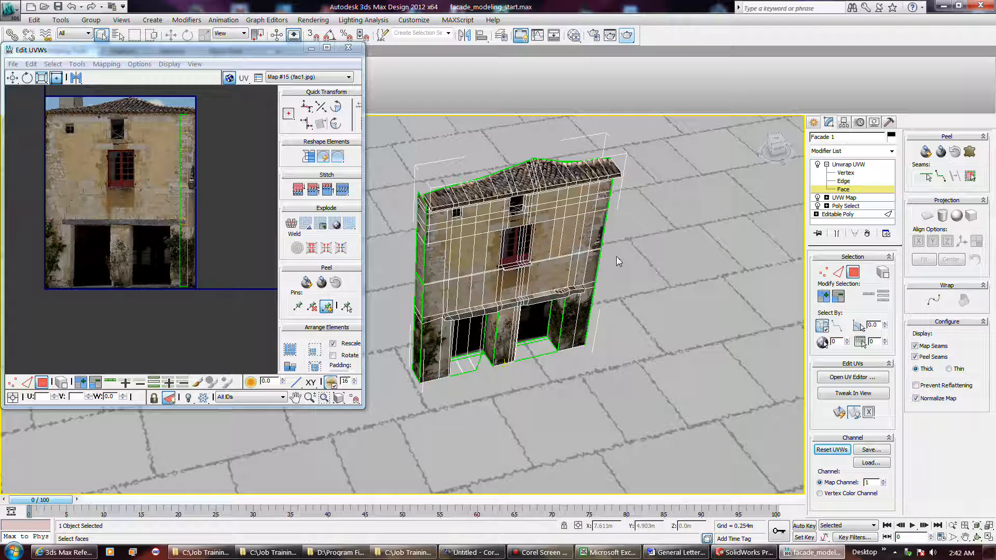
Close the UV editor and collapse the Unwrap UVW modifier's sub-object levels in the stack
mouse_move(527, 554)
click(346, 50)
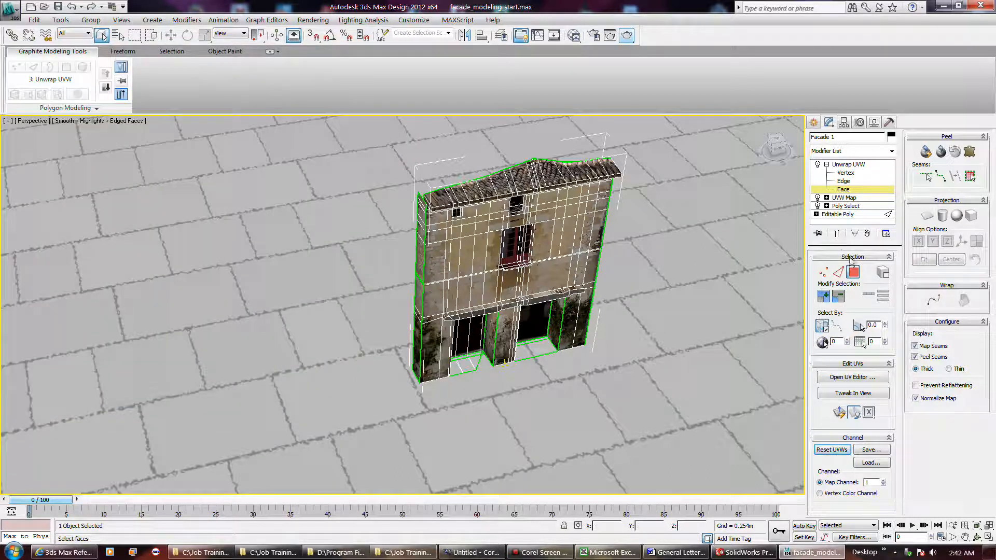
click(827, 164)
Try to deselect the facade in the perspective view, switching Unwrap UVW to vertex selection and back to polygon selection
click(710, 210)
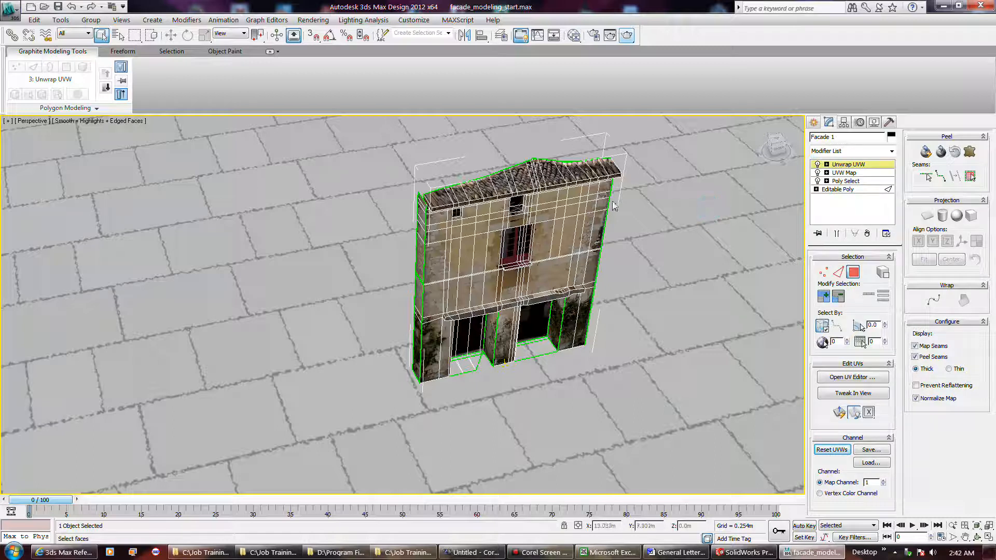
click(365, 177)
click(823, 272)
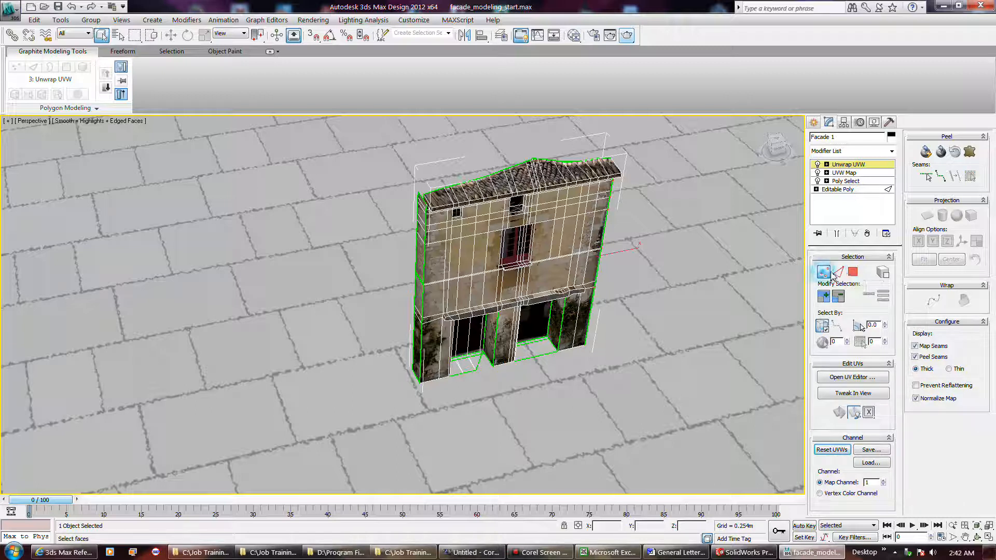
click(854, 272)
click(741, 218)
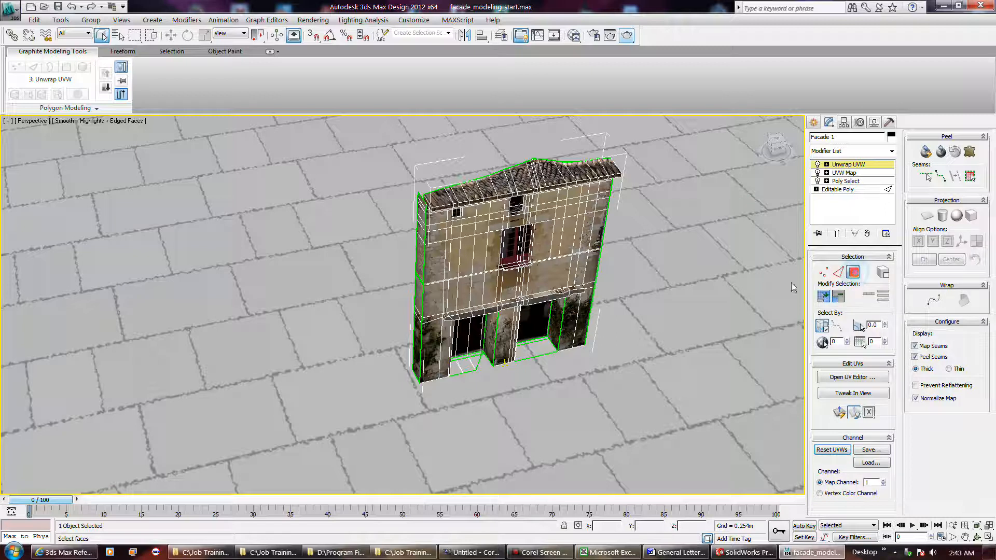
click(745, 267)
Restore the four-viewport layout and try to deselect the facade in the Front view
click(8, 122)
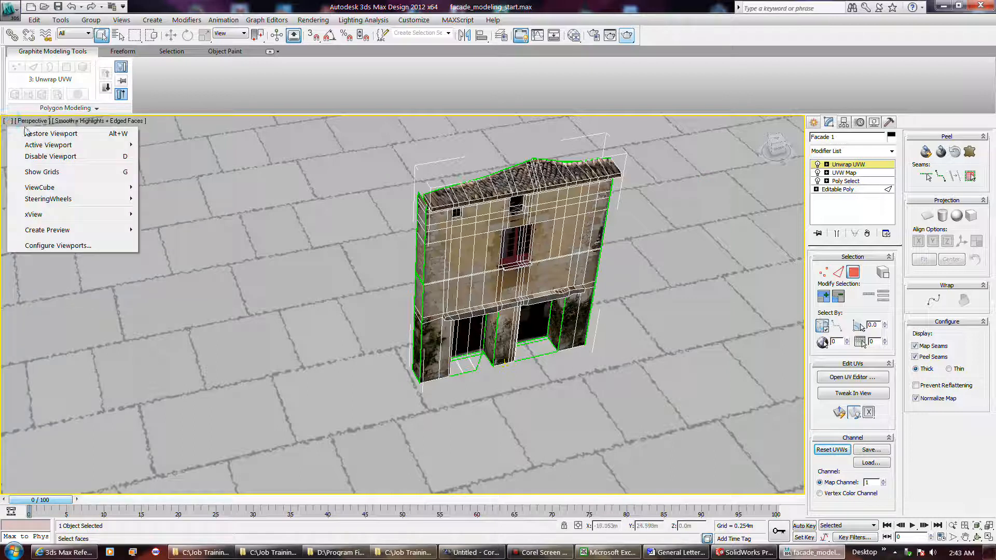
click(28, 133)
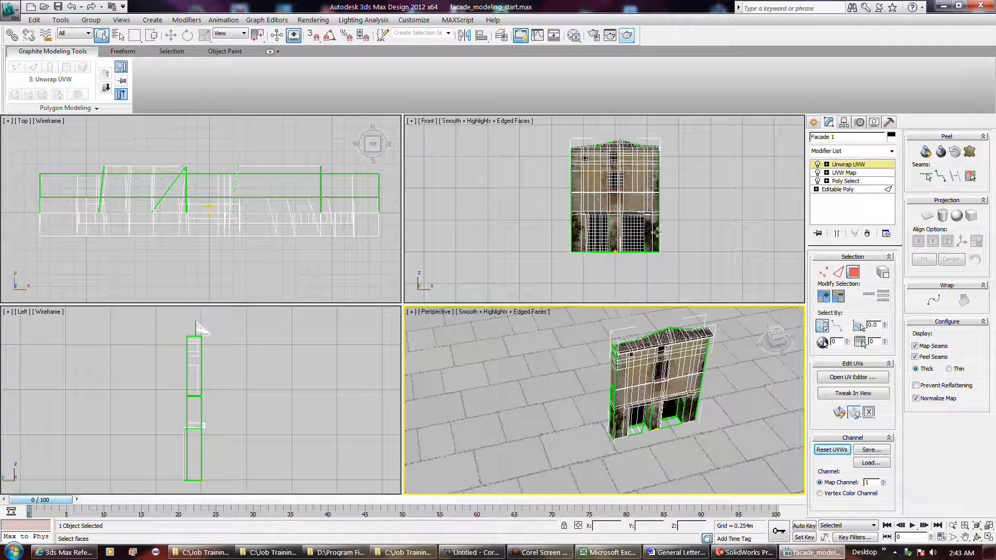
click(445, 213)
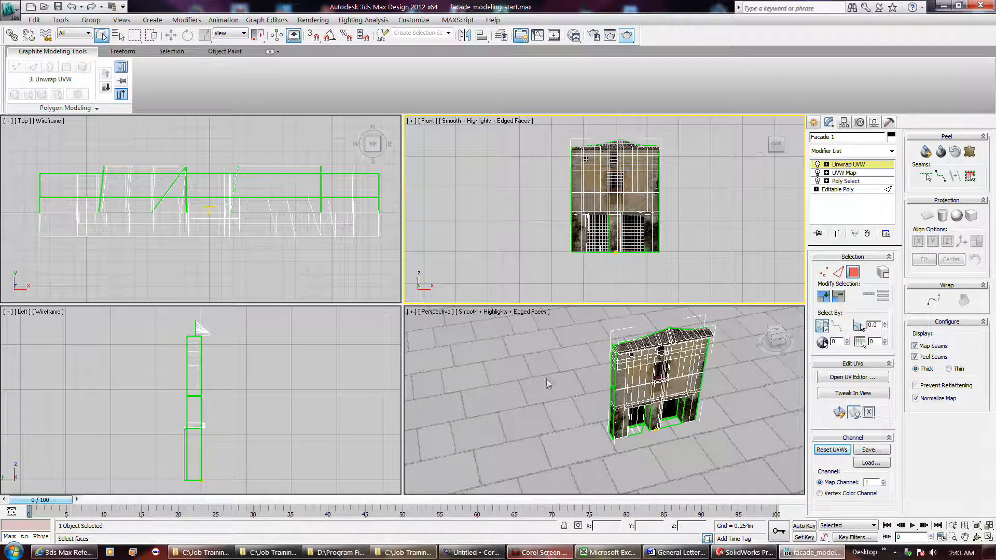
right_click(527, 255)
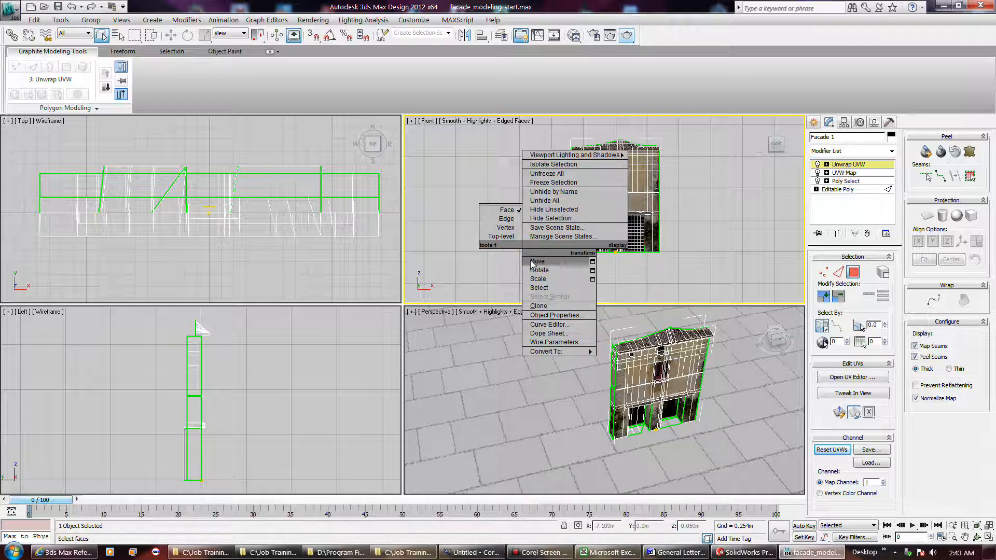
click(532, 262)
click(504, 266)
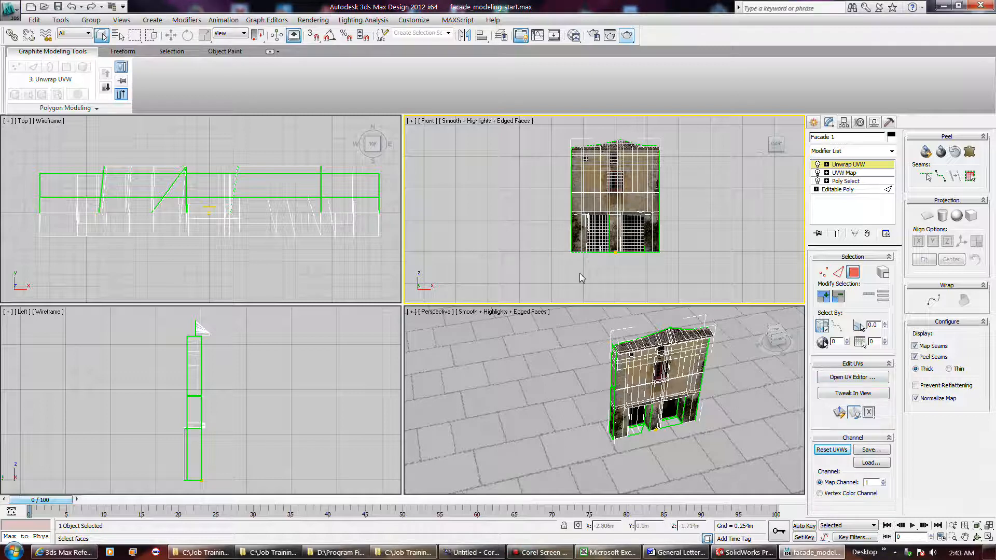
click(592, 260)
click(544, 232)
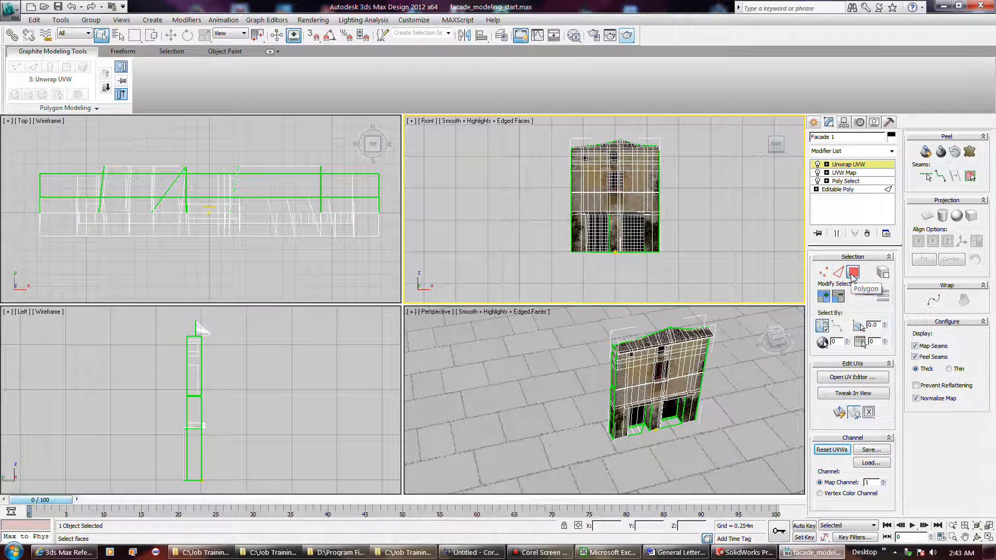
Go down to the UVW Map modifier, accept the topology warning, and deselect the facade
click(842, 173)
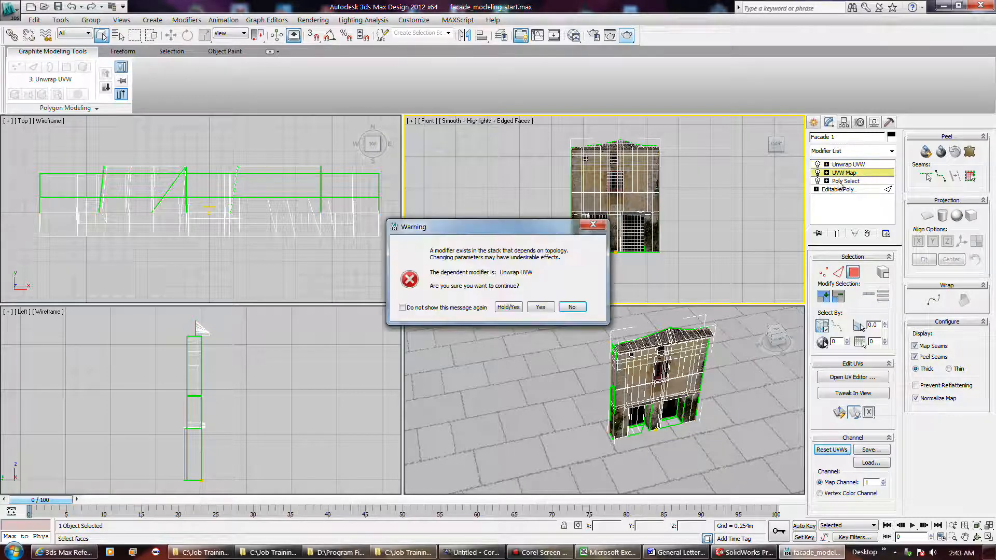
click(541, 307)
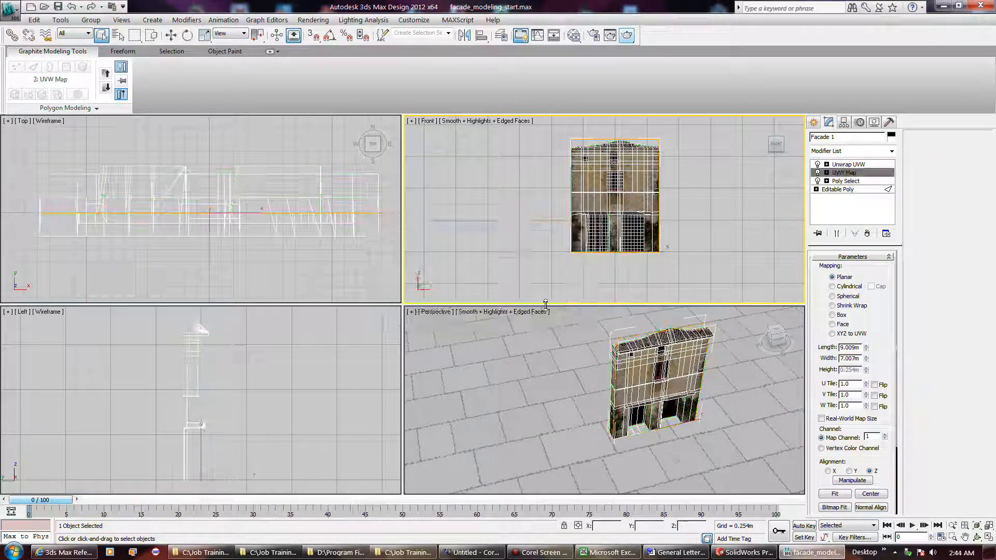
click(543, 242)
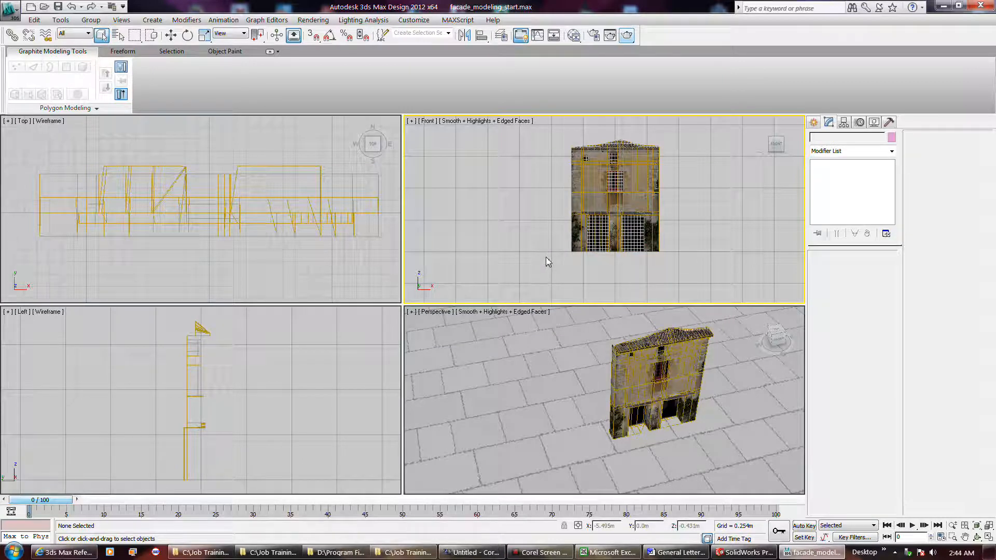
Open the scene file facade_modeling_completed.max
click(43, 8)
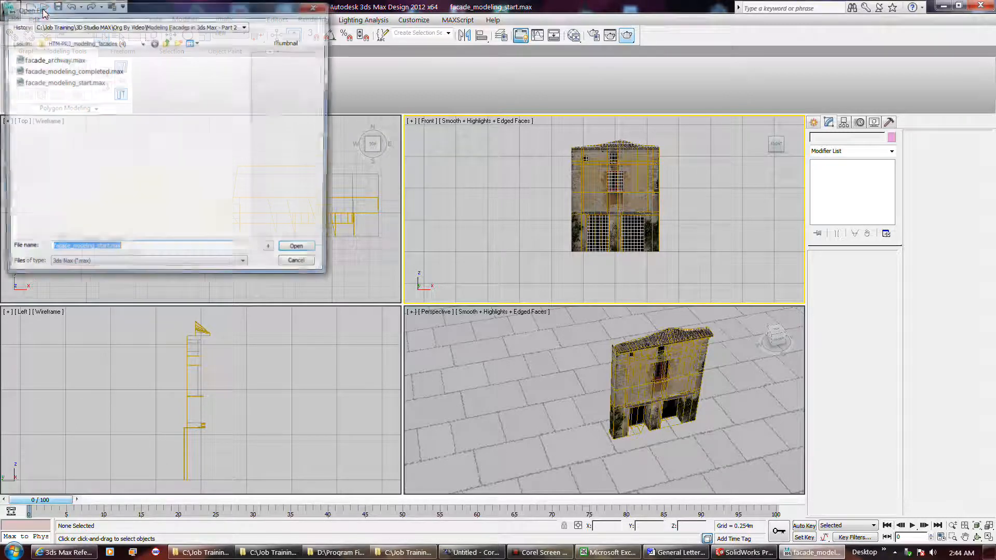
double_click(106, 72)
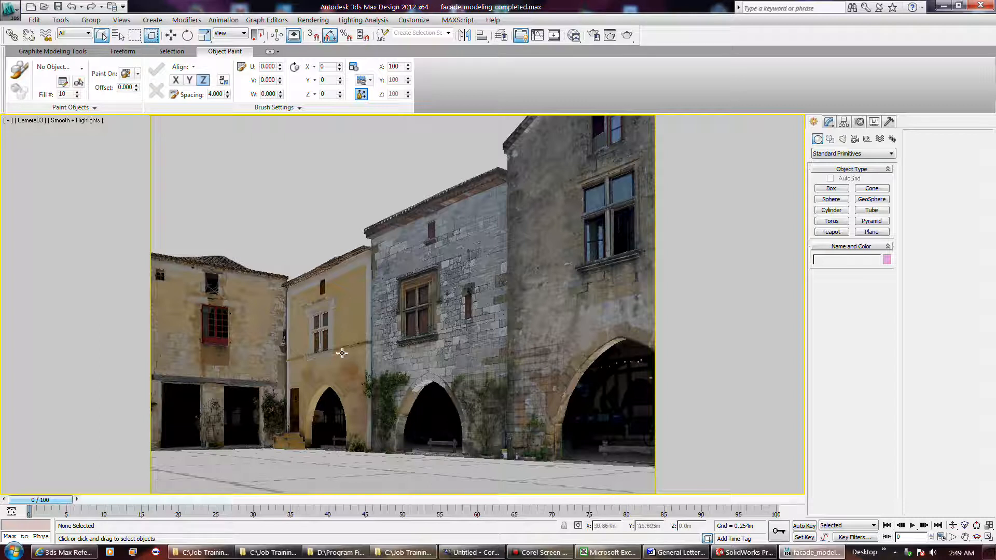
Restore the four-viewport layout and orbit the Front view to examine the ground-level arches of the facades
click(9, 121)
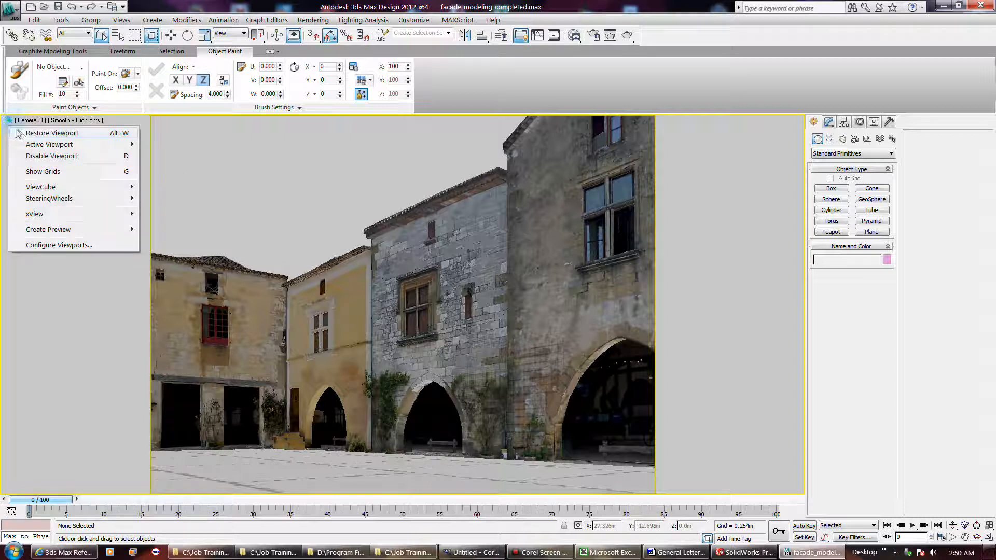
click(52, 133)
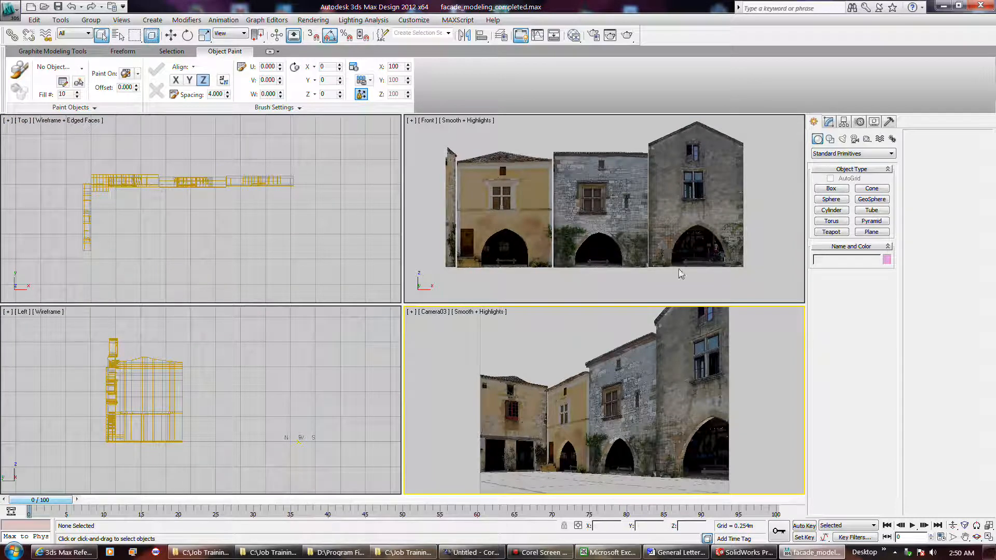
alt+middle_drag(685, 275, 655, 292)
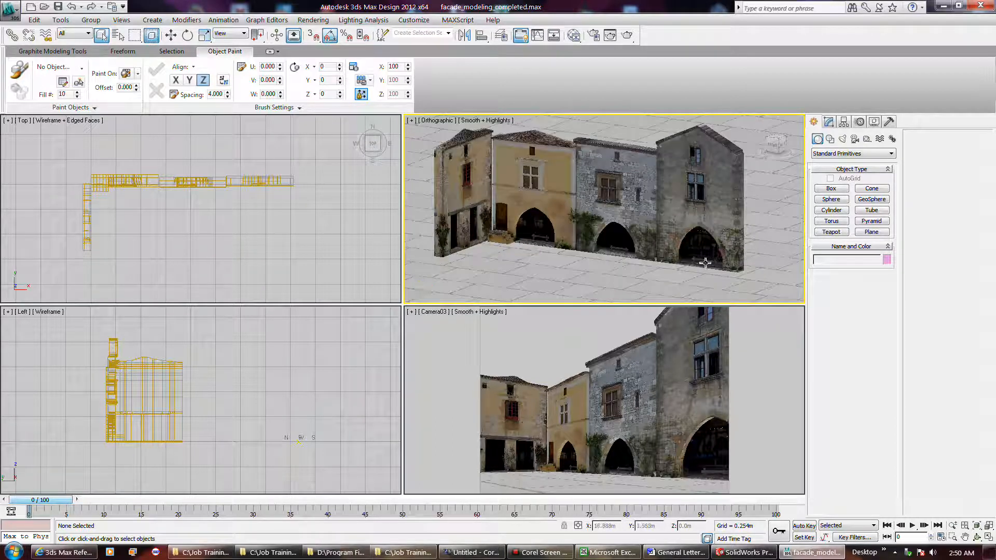
scroll(705, 262, up, 6)
alt+middle_drag(698, 266, 671, 259)
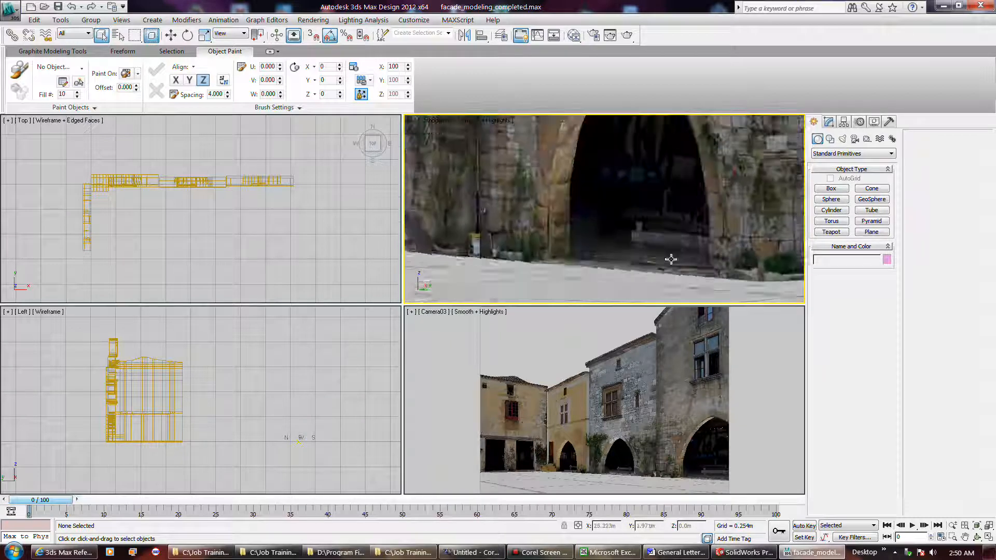
scroll(671, 259, down, 4)
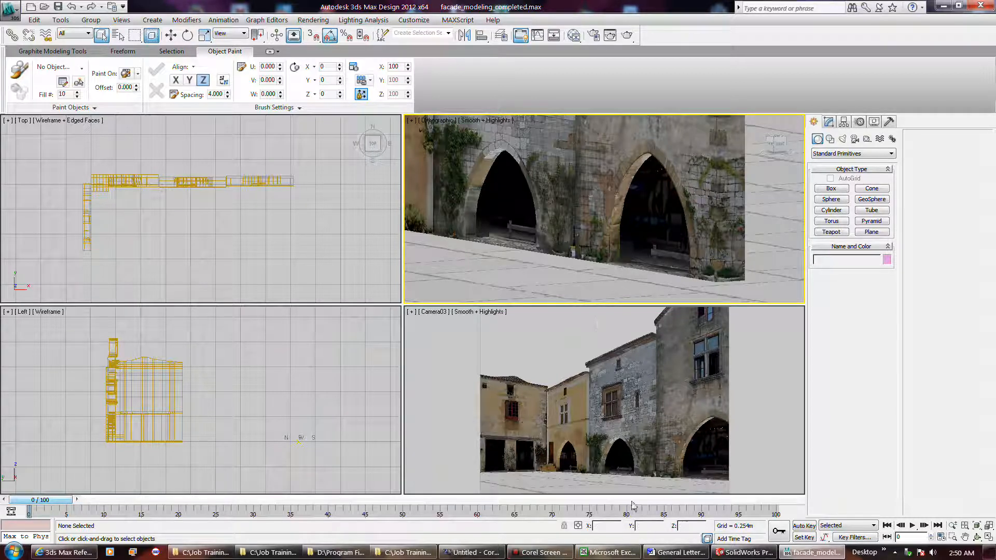
Open the UV editor for Facade4, show the fac4.jpg map as its background, and examine the UVs around the arch
click(554, 556)
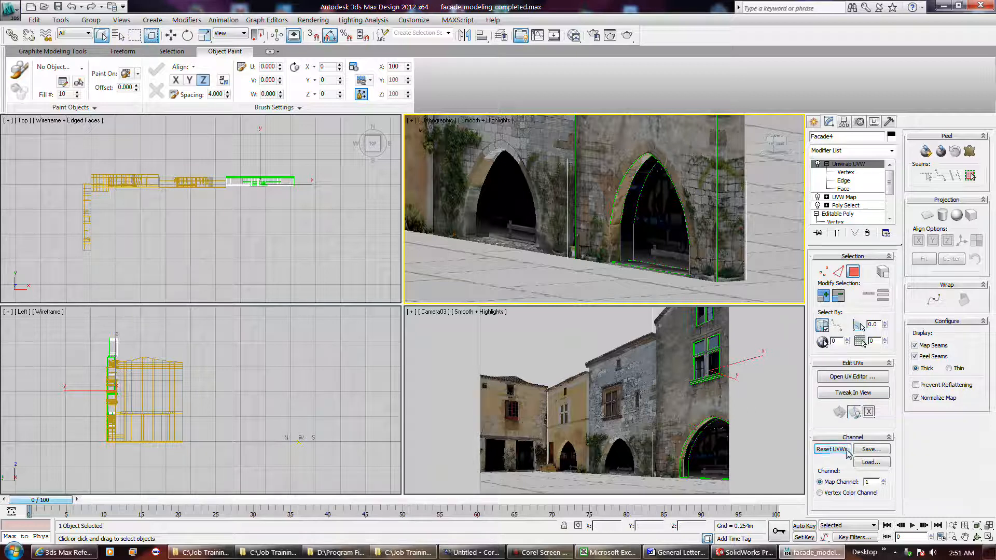
click(862, 377)
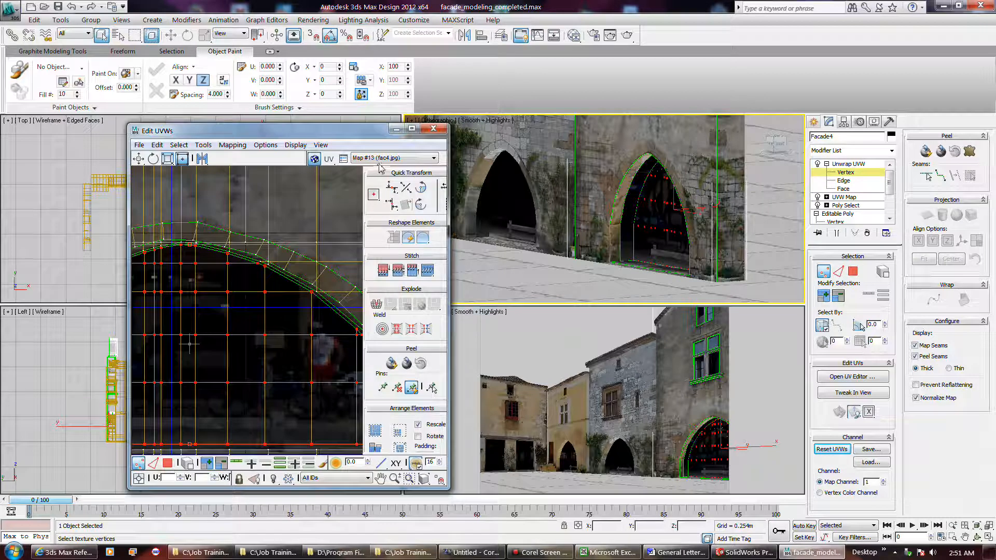
click(413, 158)
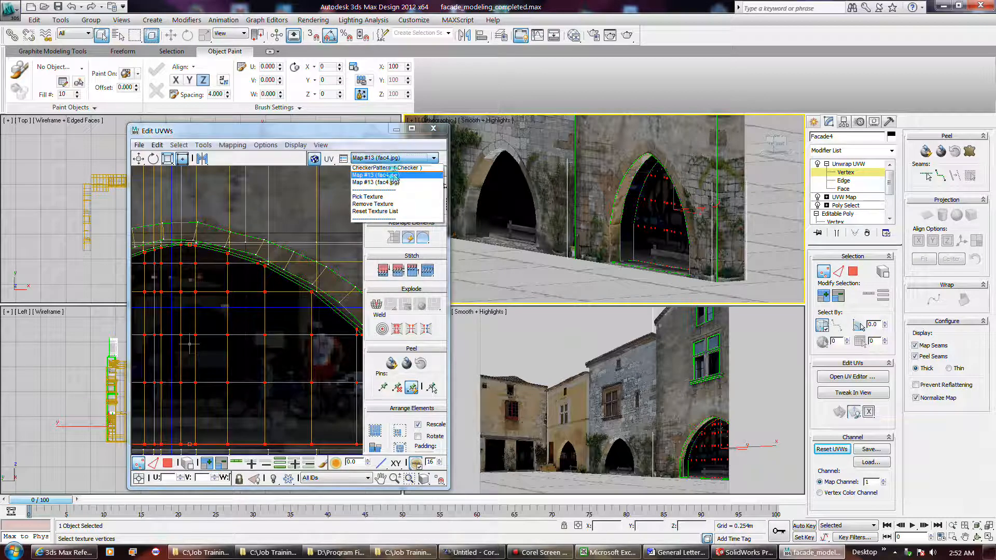
click(395, 175)
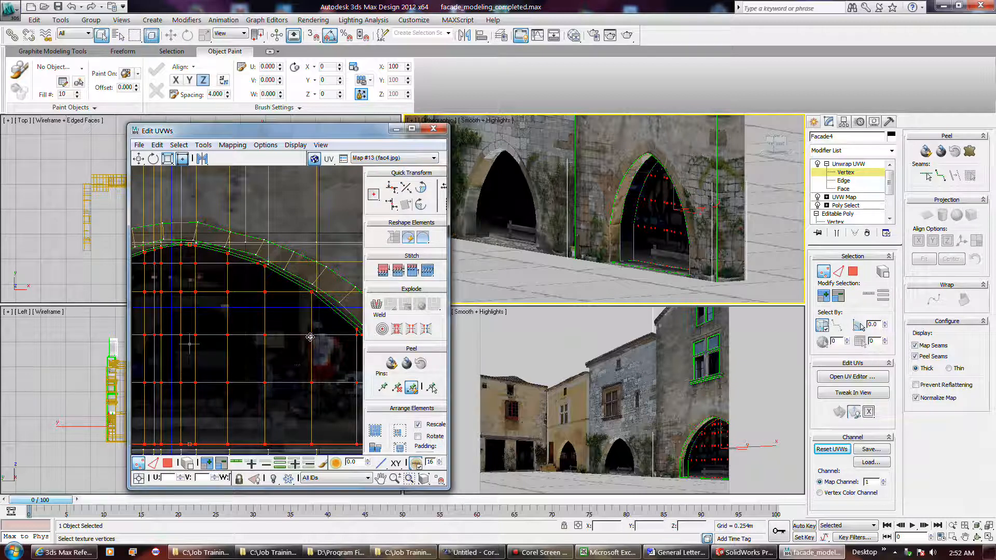
scroll(283, 287, down, 5)
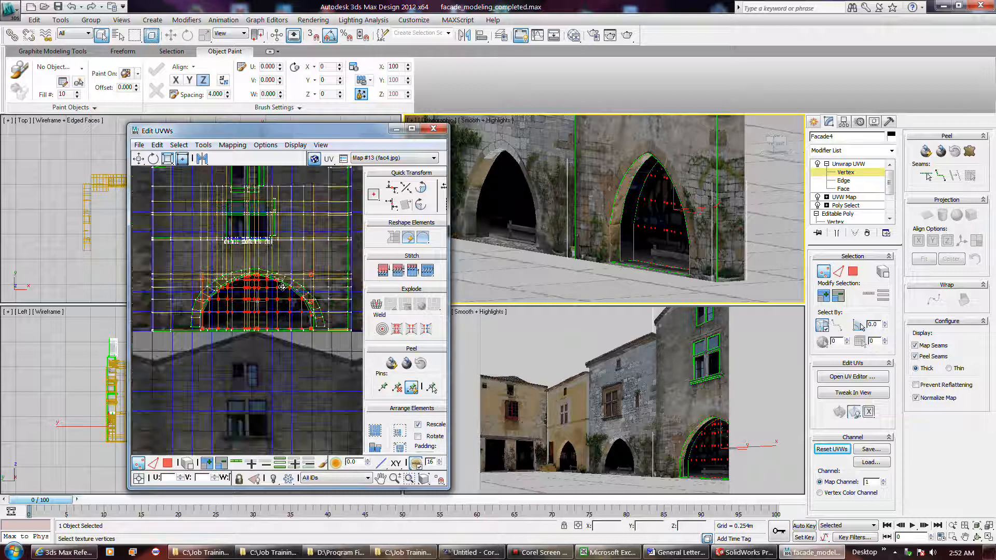
scroll(275, 265, up, 4)
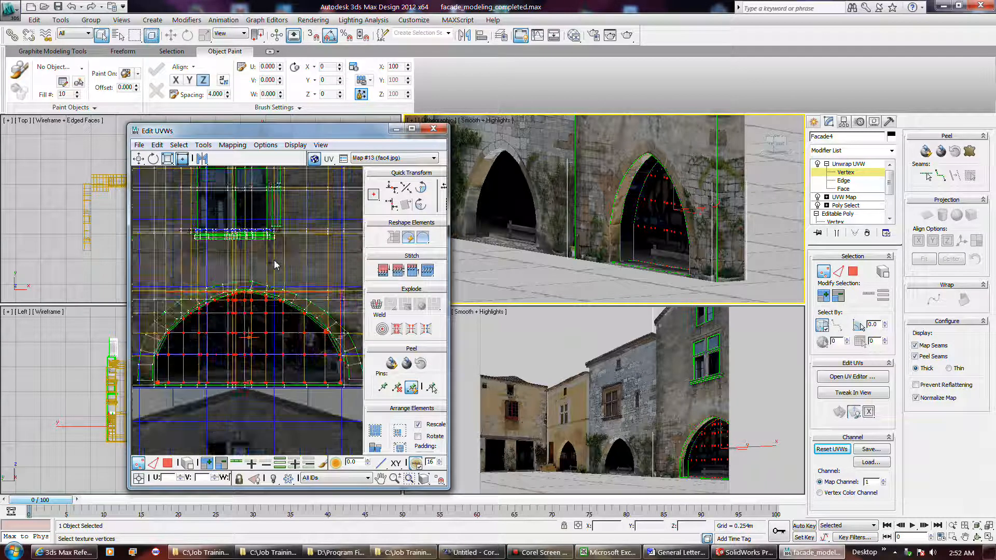
scroll(275, 265, down, 4)
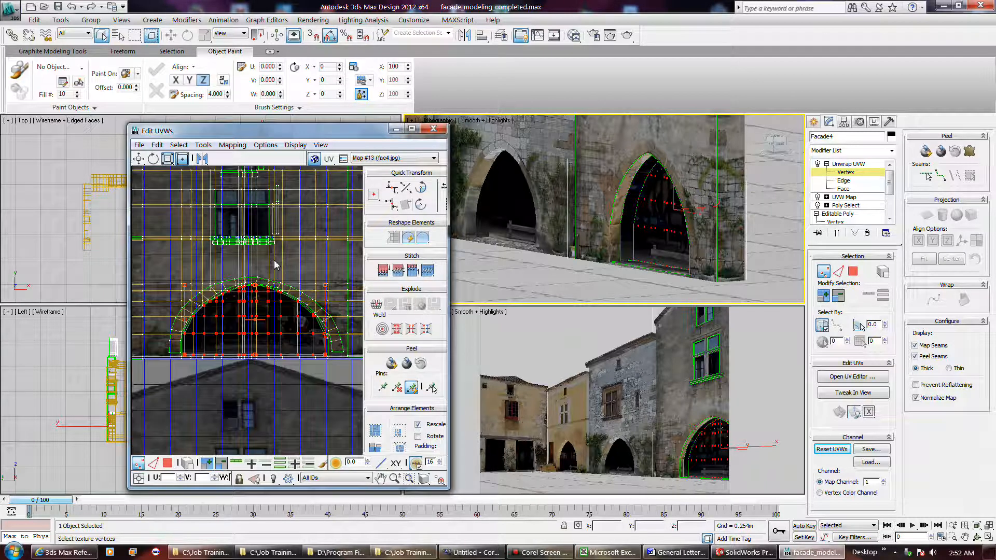